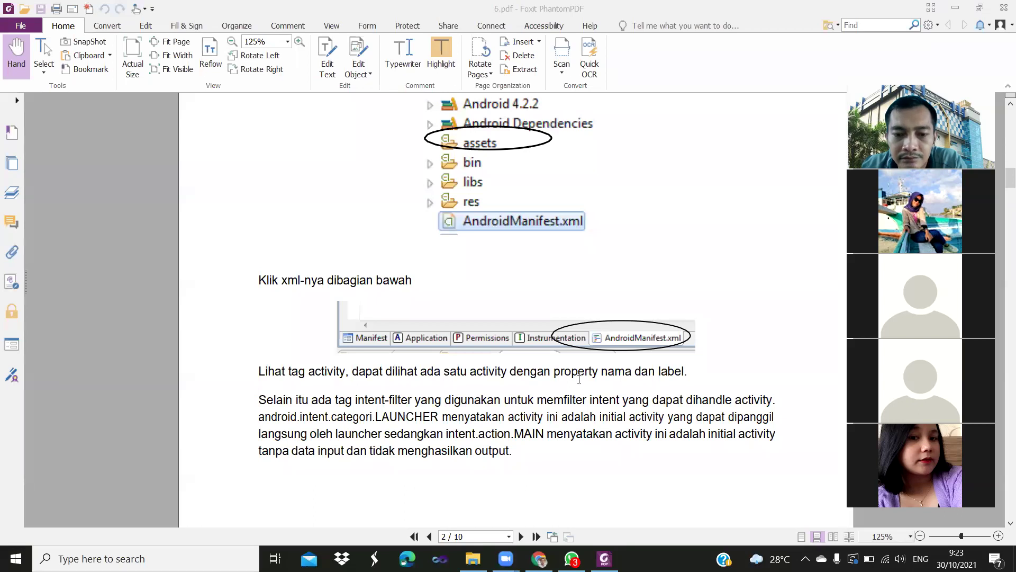
{"action": "scroll", "coordinate": [579, 379], "scroll_direction": "down", "scroll_amount": 3}
{"action": "scroll", "coordinate": [578, 383], "scroll_direction": "up", "scroll_amount": 3}
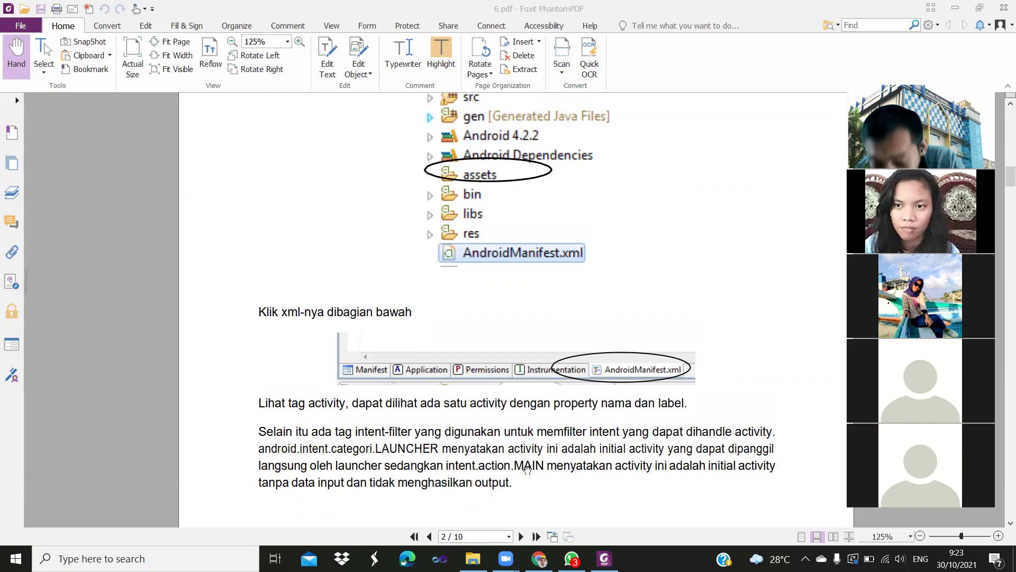
Switch to WhatsApp and send the copied Google Drive folder link to the P. Mobile (Rabu 09.10) group.
{"action": "key", "text": "alt+Tab"}
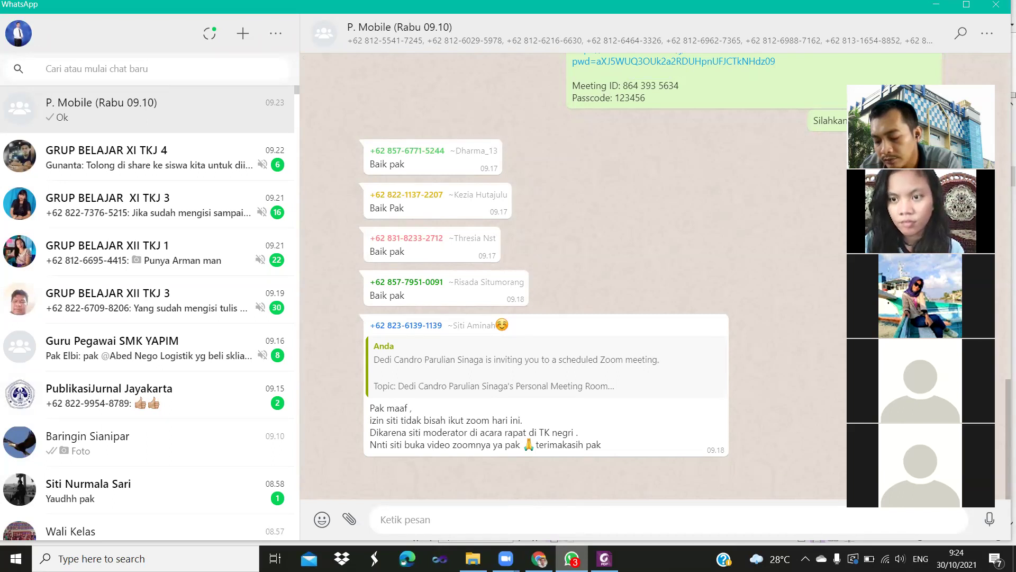
{"action": "key", "text": "ctrl+v"}
{"action": "key", "text": "Return"}
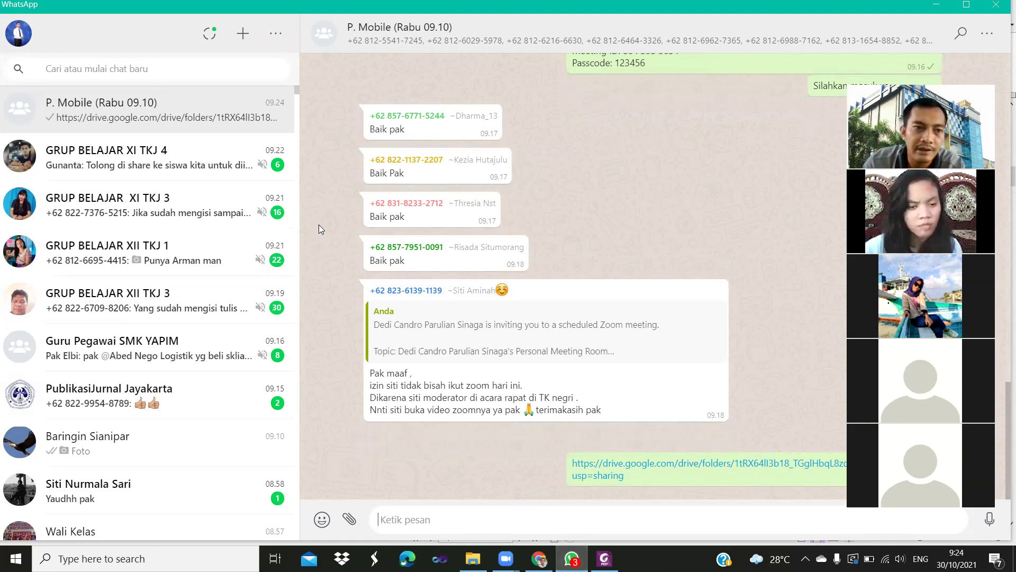
Open the sent Google Drive link to show the Java Eclips folder, and dismiss the Backup and Sync promotion.
{"action": "left_click", "coordinate": [681, 465]}
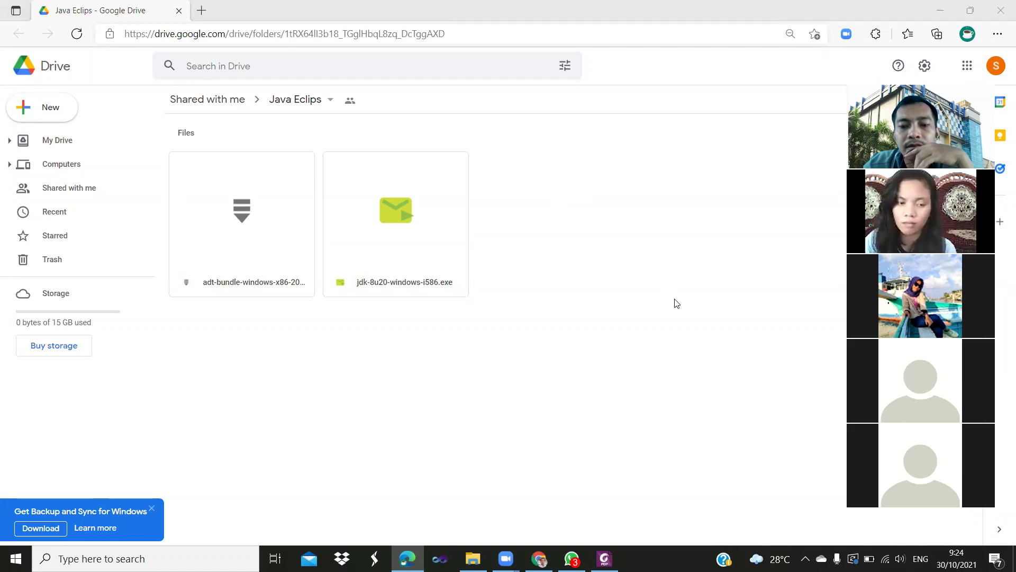
{"action": "left_click", "coordinate": [152, 508]}
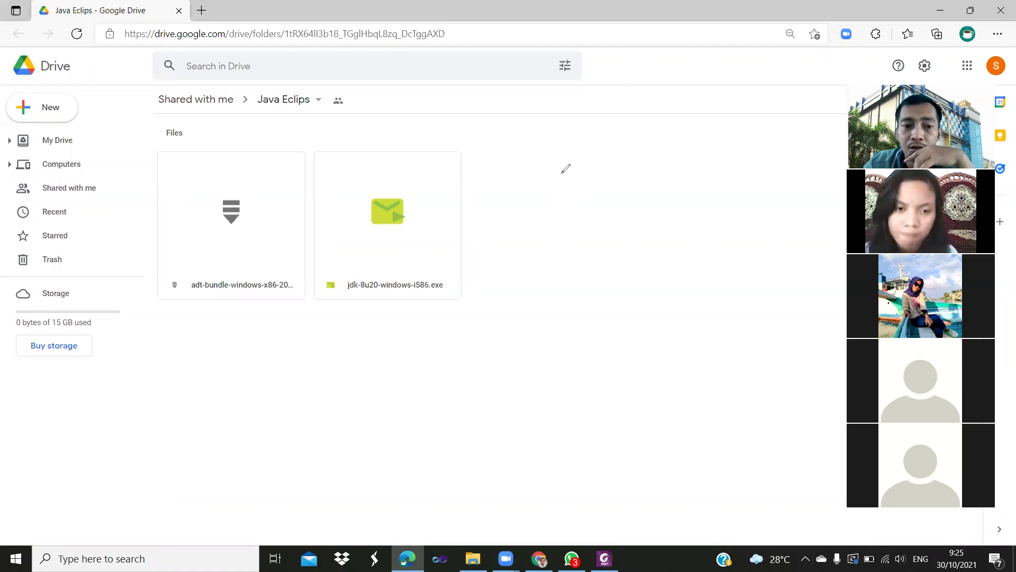
Circle the two shared files in blue and number them 1 and 2.
{"action": "mouse_move", "coordinate": [271, 136]}
{"action": "left_mouse_down"}
{"action": "mouse_move", "coordinate": [283, 175]}
{"action": "mouse_move", "coordinate": [258, 158]}
{"action": "mouse_move", "coordinate": [203, 205]}
{"action": "left_mouse_up"}
{"action": "left_click_drag", "start_coordinate": [305, 151], "coordinate": [406, 156]}
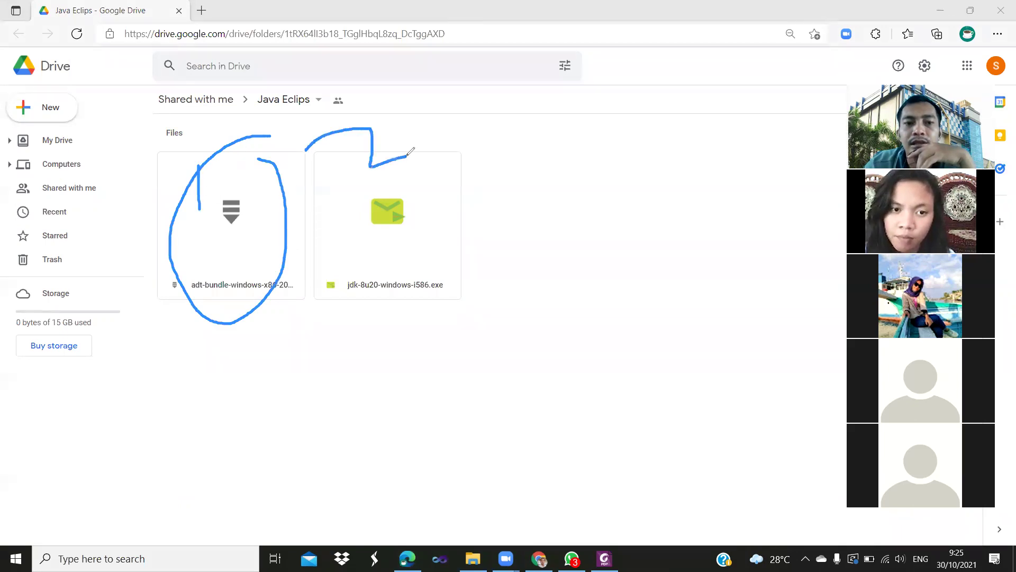
{"action": "left_click_drag", "start_coordinate": [320, 154], "coordinate": [421, 125]}
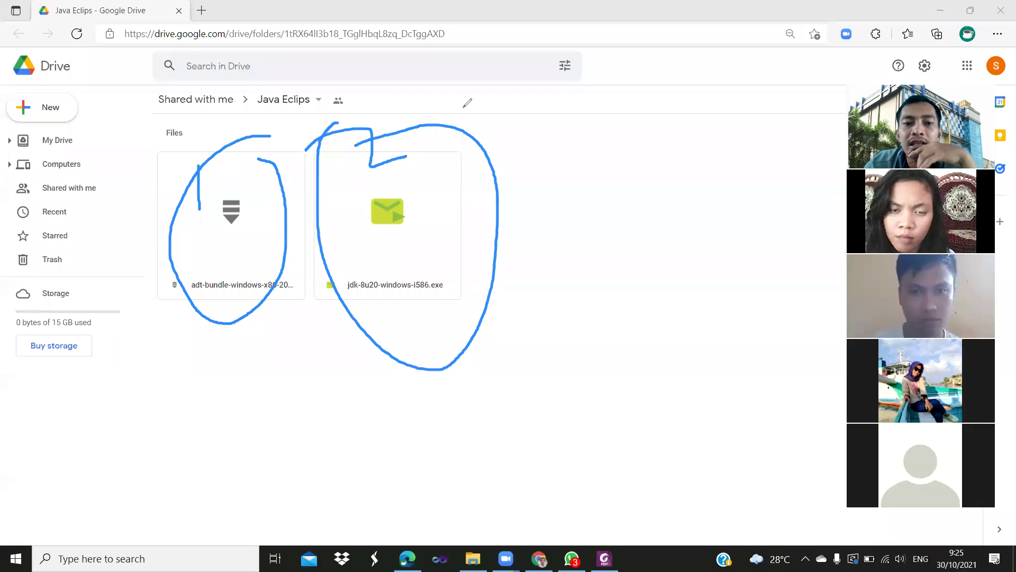
Mark the JDK installer with a circled red 1 labelled JAVA, and circle the adt-bundle archive in red.
{"action": "mouse_move", "coordinate": [442, 200]}
{"action": "left_mouse_down"}
{"action": "mouse_move", "coordinate": [437, 267]}
{"action": "mouse_move", "coordinate": [407, 235]}
{"action": "mouse_move", "coordinate": [431, 185]}
{"action": "left_mouse_up"}
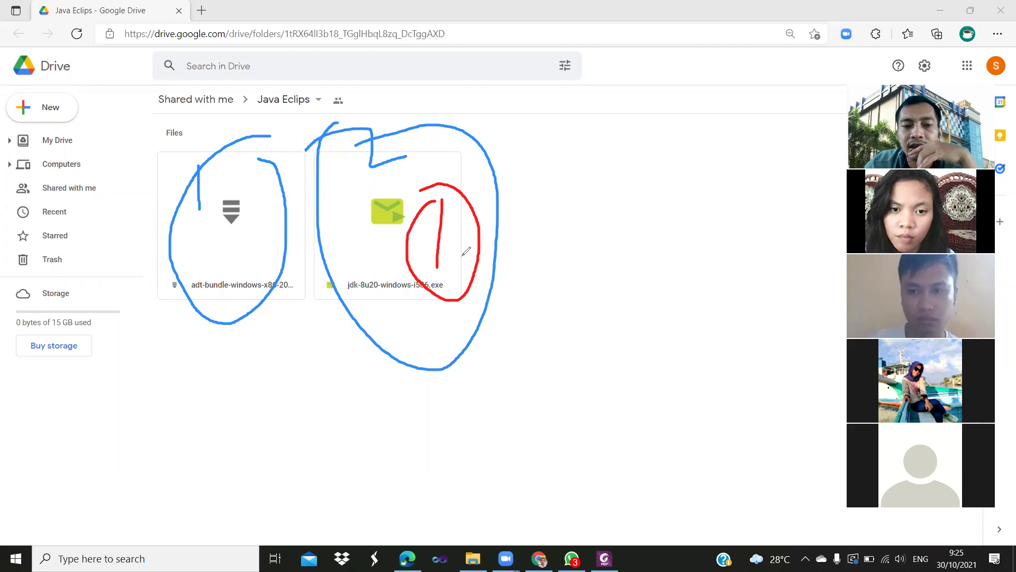
{"action": "mouse_move", "coordinate": [490, 220]}
{"action": "left_mouse_down"}
{"action": "mouse_move", "coordinate": [558, 195]}
{"action": "mouse_move", "coordinate": [571, 217]}
{"action": "mouse_move", "coordinate": [590, 179]}
{"action": "mouse_move", "coordinate": [599, 197]}
{"action": "mouse_move", "coordinate": [621, 162]}
{"action": "mouse_move", "coordinate": [631, 175]}
{"action": "mouse_move", "coordinate": [614, 180]}
{"action": "left_mouse_up"}
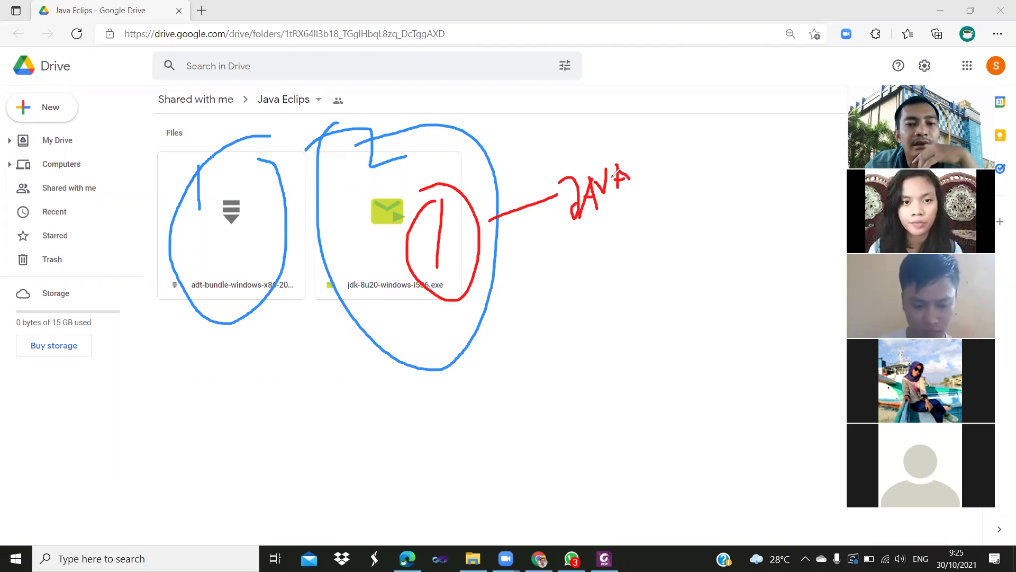
{"action": "mouse_move", "coordinate": [233, 171]}
{"action": "left_mouse_down"}
{"action": "mouse_move", "coordinate": [233, 320]}
{"action": "mouse_move", "coordinate": [234, 191]}
{"action": "left_mouse_up"}
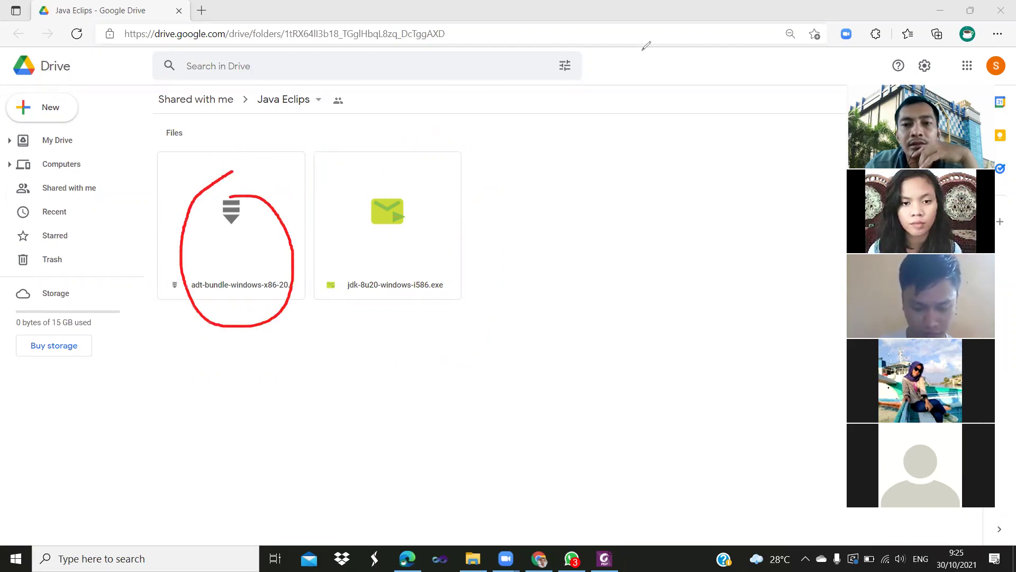
{"action": "left_click", "coordinate": [472, 559]}
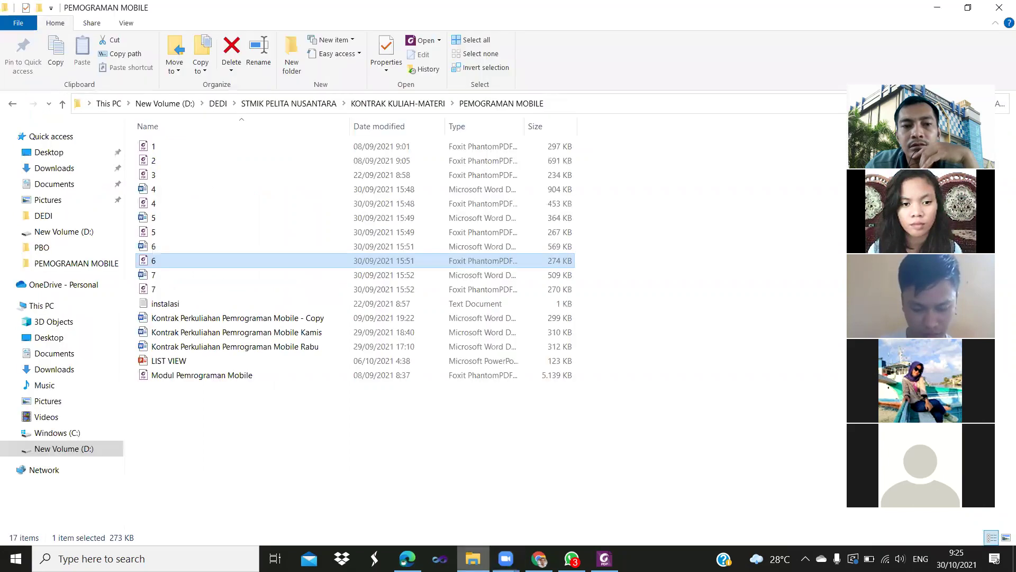
{"action": "left_click", "coordinate": [62, 453]}
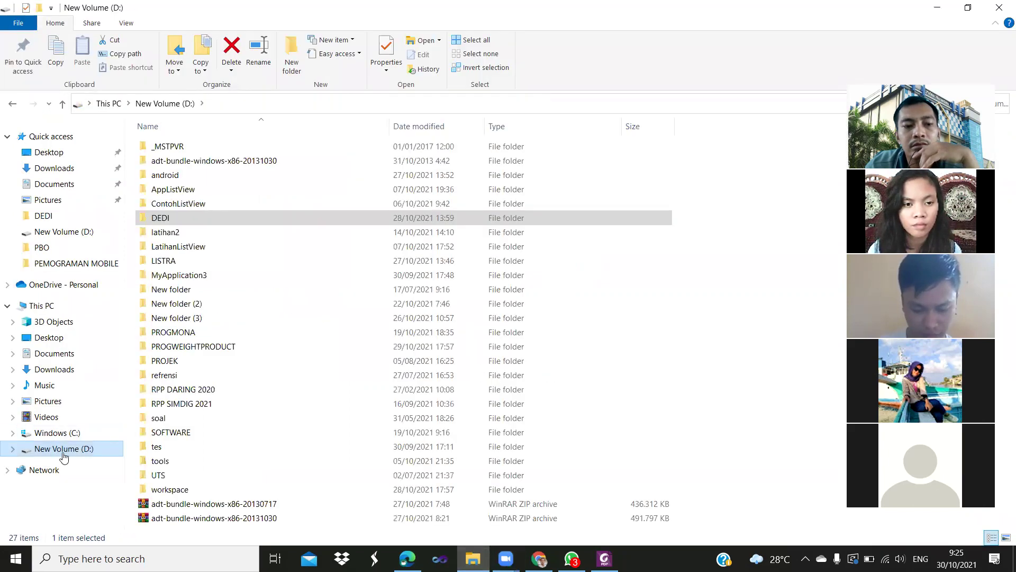
{"action": "left_click", "coordinate": [251, 519]}
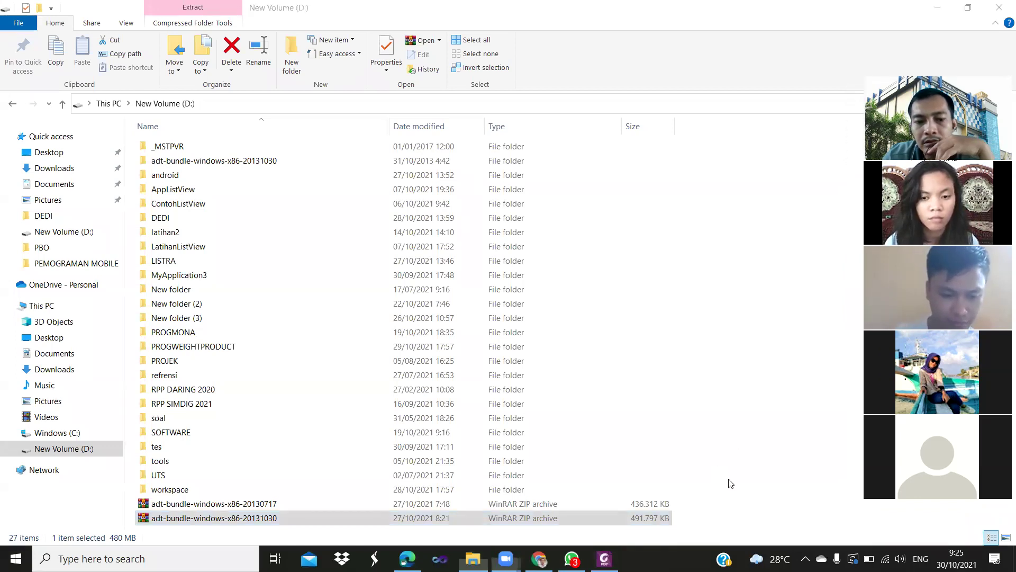
{"action": "mouse_move", "coordinate": [258, 503]}
{"action": "left_mouse_down"}
{"action": "mouse_move", "coordinate": [136, 503]}
{"action": "mouse_move", "coordinate": [159, 537]}
{"action": "mouse_move", "coordinate": [319, 520]}
{"action": "left_mouse_up"}
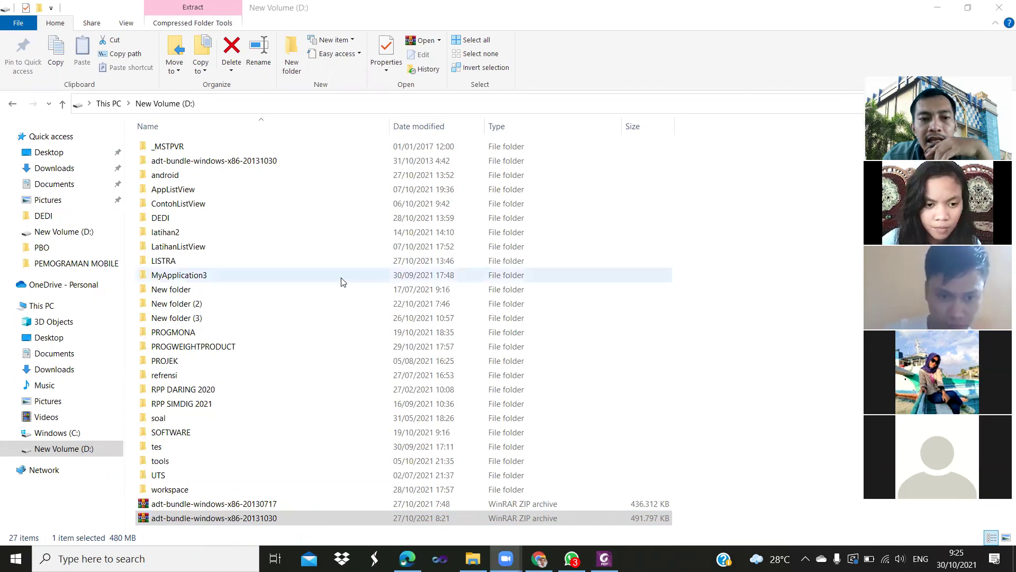
{"action": "left_click", "coordinate": [253, 162]}
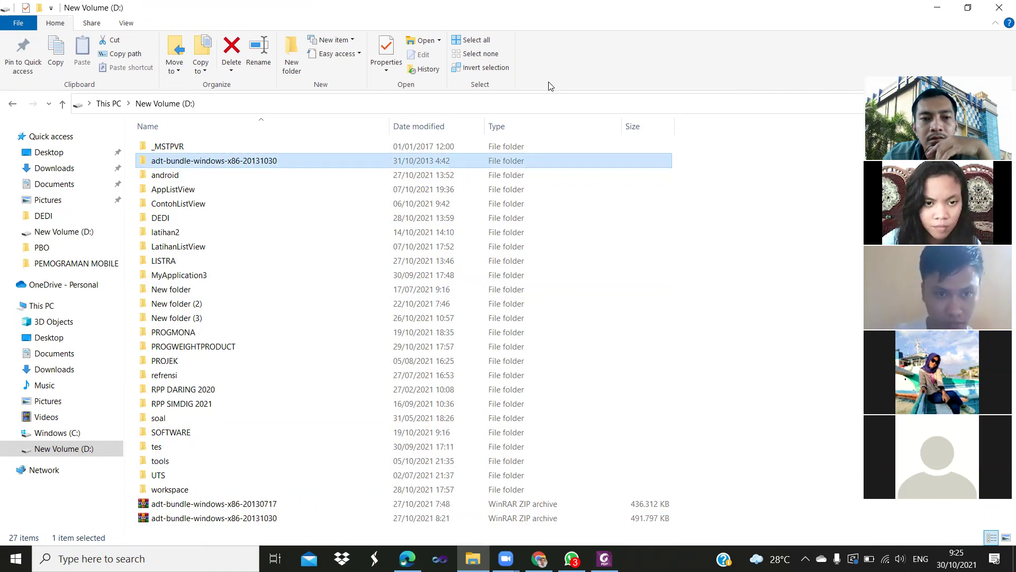
{"action": "key", "text": "ctrl+2"}
{"action": "mouse_move", "coordinate": [149, 149]}
{"action": "left_mouse_down"}
{"action": "mouse_move", "coordinate": [306, 153]}
{"action": "mouse_move", "coordinate": [196, 178]}
{"action": "mouse_move", "coordinate": [136, 162]}
{"action": "mouse_move", "coordinate": [139, 147]}
{"action": "mouse_move", "coordinate": [154, 146]}
{"action": "left_mouse_up"}
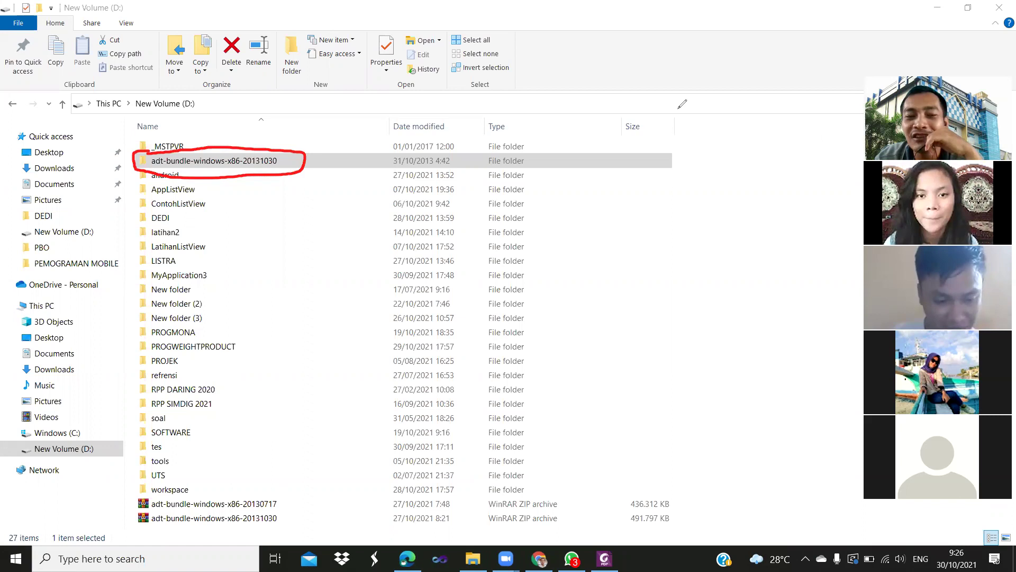
{"action": "left_click", "coordinate": [602, 68]}
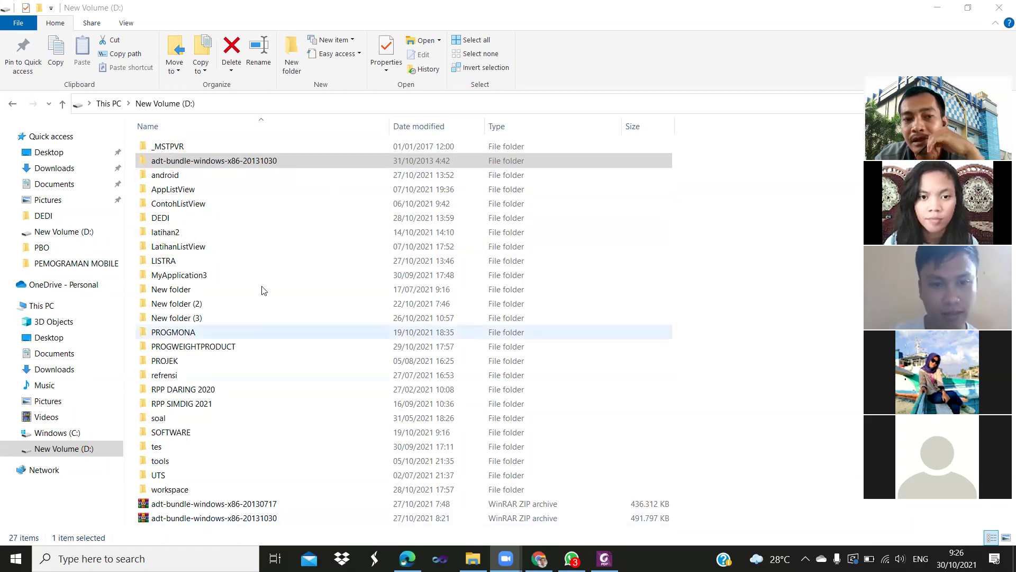
{"action": "left_click", "coordinate": [271, 162]}
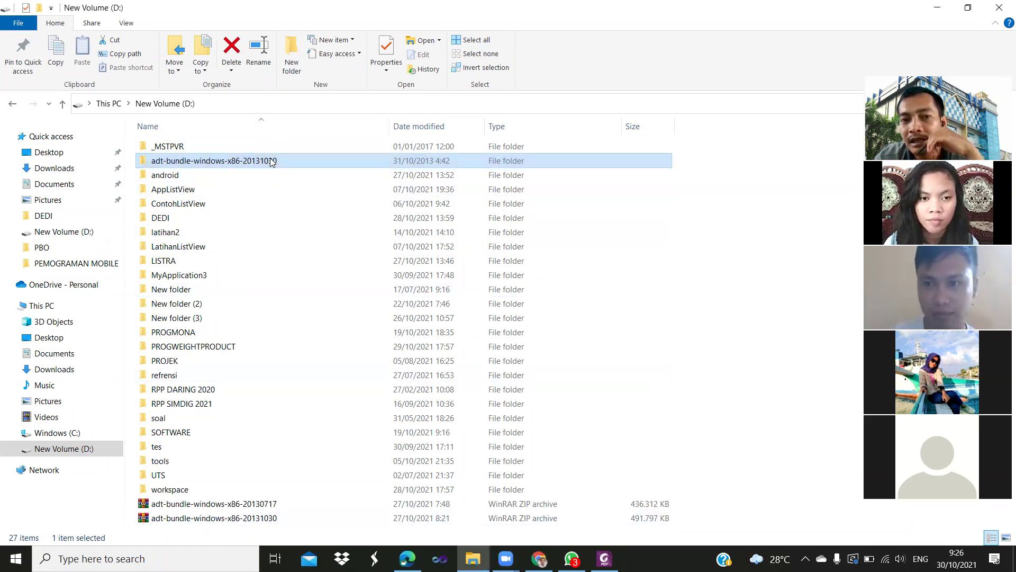
{"action": "double_click", "coordinate": [271, 161]}
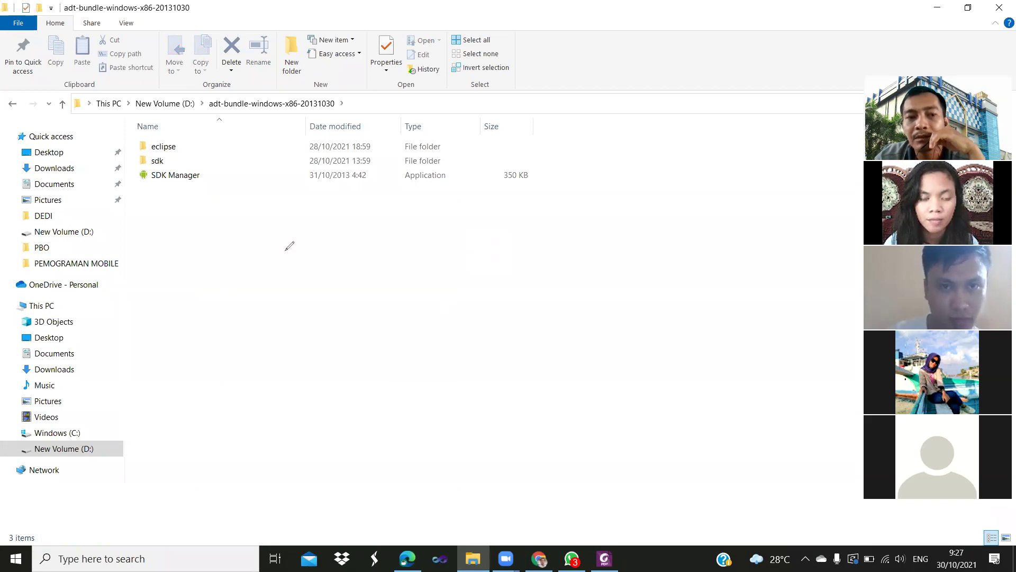
{"action": "left_click", "coordinate": [137, 154]}
{"action": "mouse_move", "coordinate": [136, 154]}
{"action": "left_mouse_down"}
{"action": "mouse_move", "coordinate": [174, 155]}
{"action": "mouse_move", "coordinate": [191, 128]}
{"action": "mouse_move", "coordinate": [126, 147]}
{"action": "mouse_move", "coordinate": [138, 151]}
{"action": "left_mouse_up"}
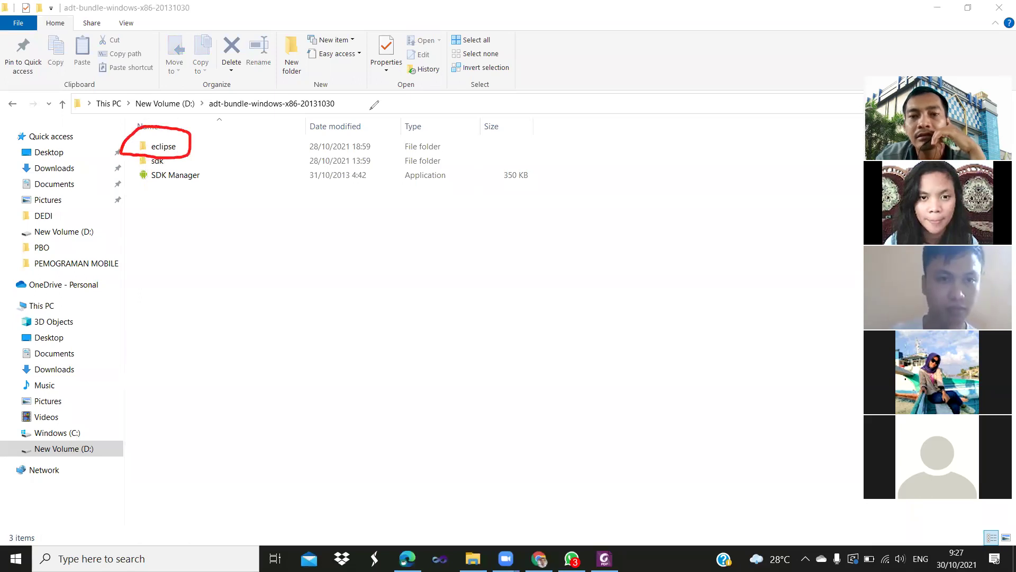
{"action": "key", "text": "e"}
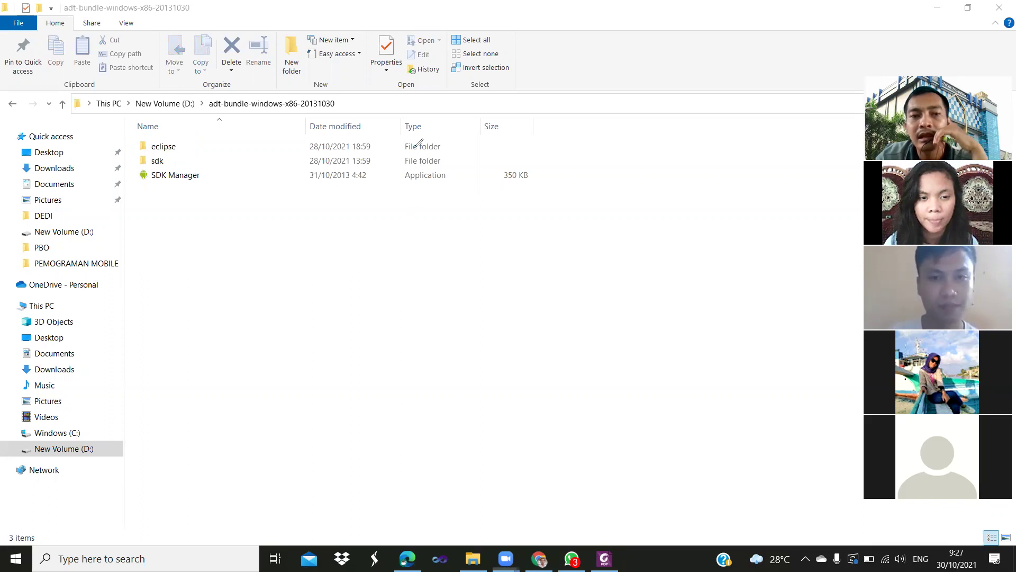
{"action": "left_click", "coordinate": [283, 151]}
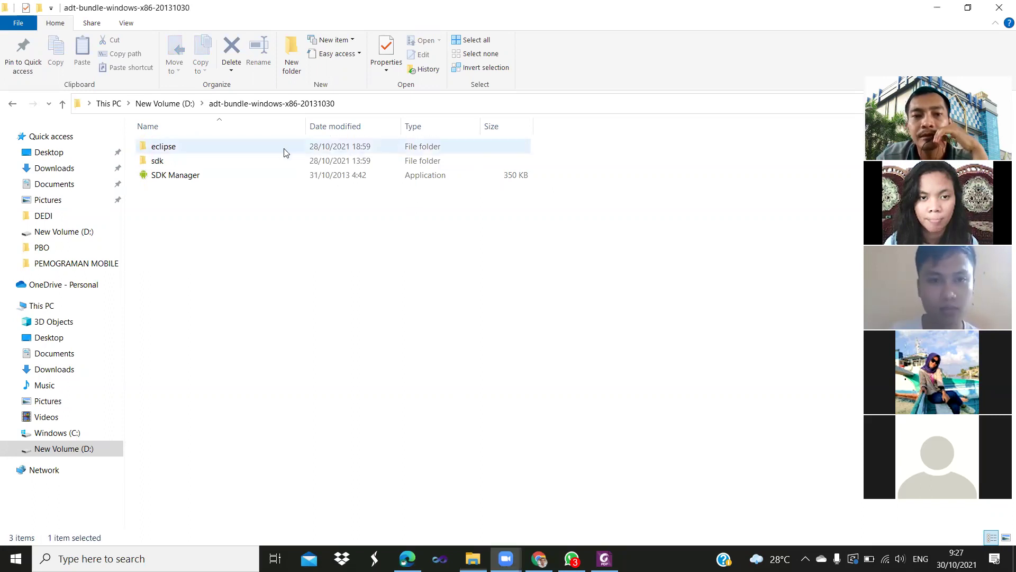
{"action": "double_click", "coordinate": [284, 152]}
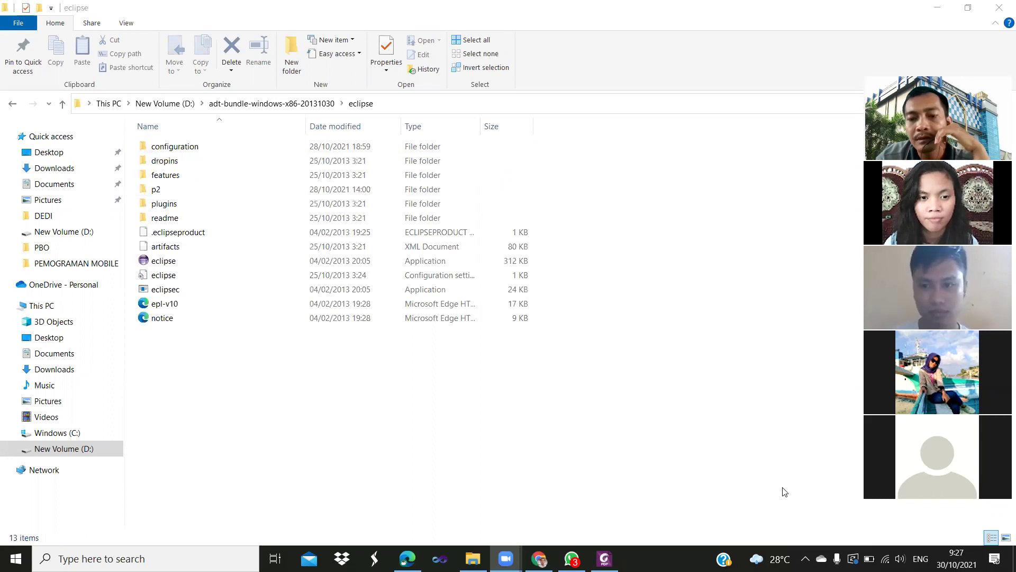
Create a desktop shortcut for the eclipse application file.
{"action": "mouse_move", "coordinate": [180, 254]}
{"action": "left_mouse_down"}
{"action": "mouse_move", "coordinate": [123, 249]}
{"action": "mouse_move", "coordinate": [128, 266]}
{"action": "mouse_move", "coordinate": [175, 272]}
{"action": "mouse_move", "coordinate": [434, 273]}
{"action": "mouse_move", "coordinate": [498, 260]}
{"action": "mouse_move", "coordinate": [409, 264]}
{"action": "left_mouse_up"}
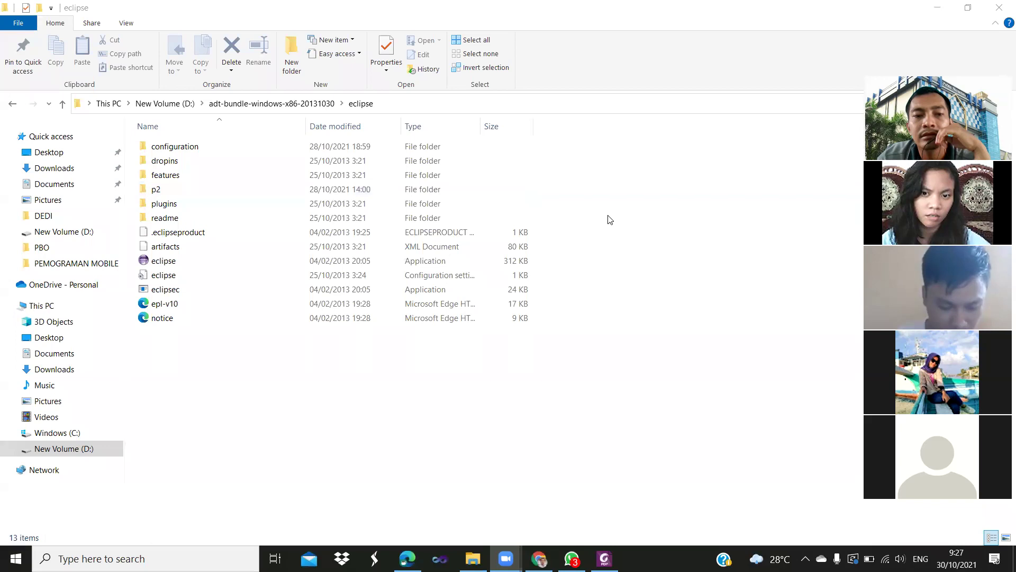
{"action": "right_click", "coordinate": [212, 260]}
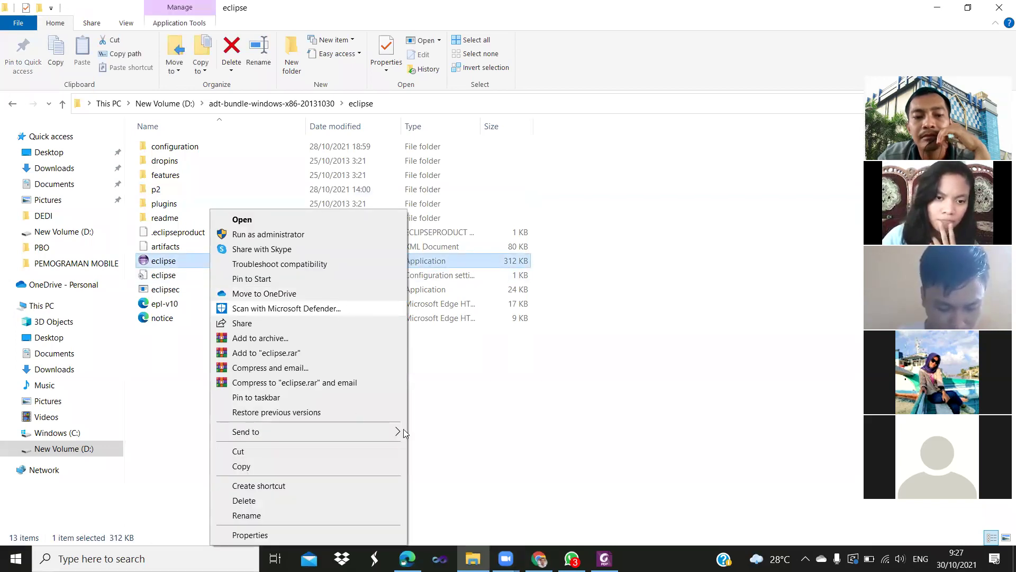
{"action": "mouse_move", "coordinate": [399, 431]}
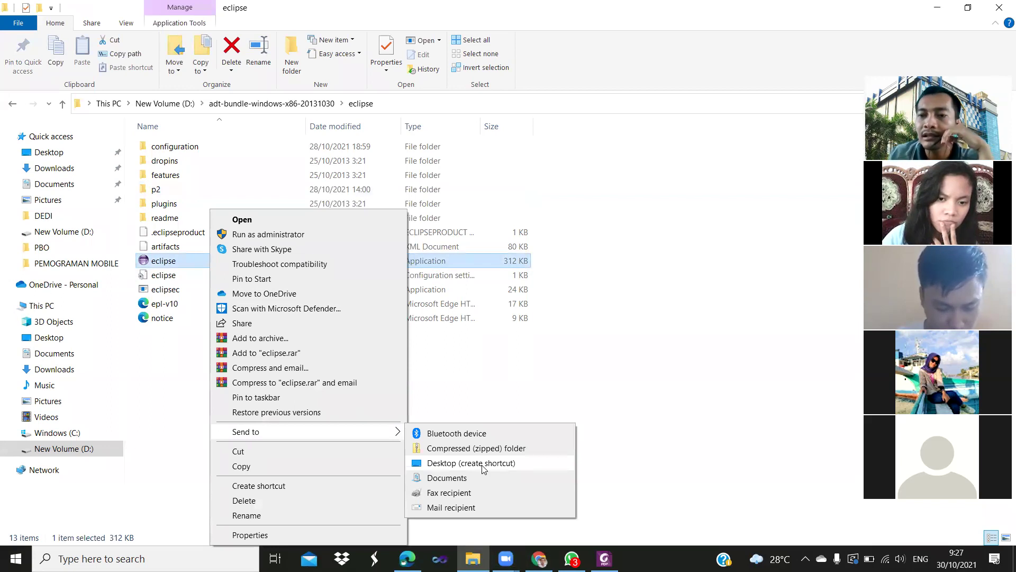
Minimize the open windows to reach the desktop, and move the eclipse shortcut away from the other icons.
{"action": "left_click", "coordinate": [936, 7]}
{"action": "left_click", "coordinate": [938, 6]}
{"action": "left_click", "coordinate": [937, 6]}
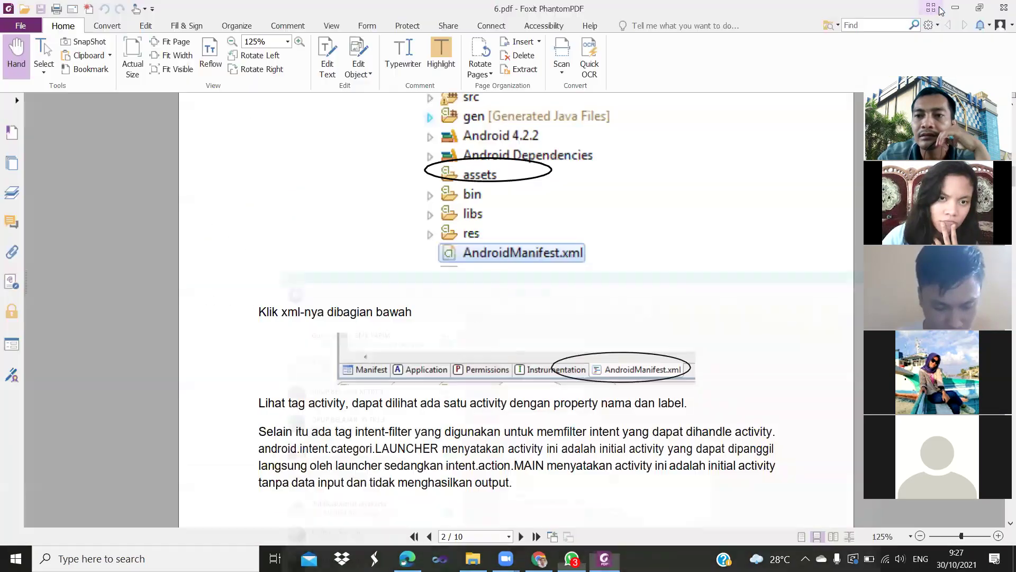
{"action": "key", "text": "F11"}
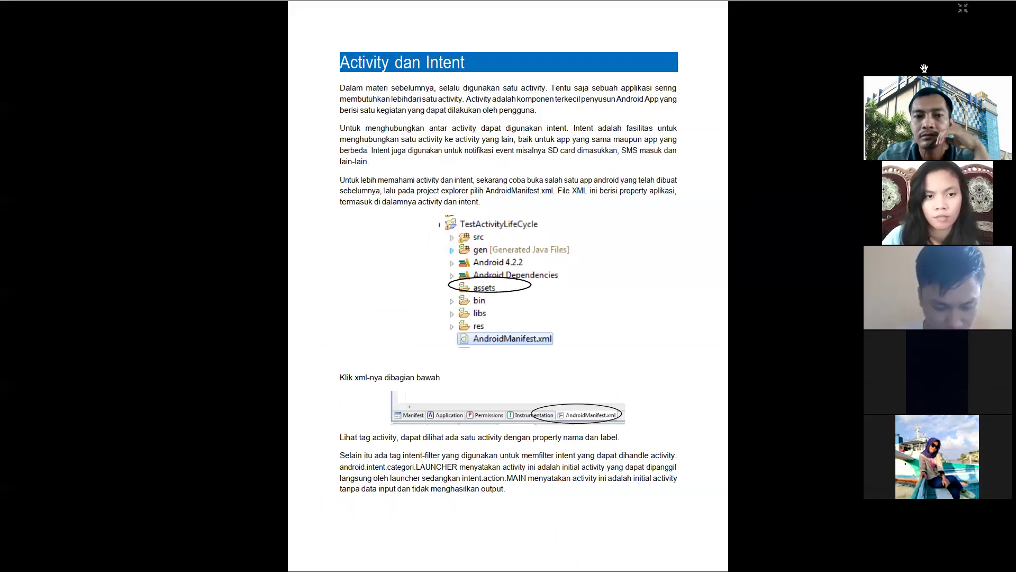
{"action": "left_click", "coordinate": [963, 7]}
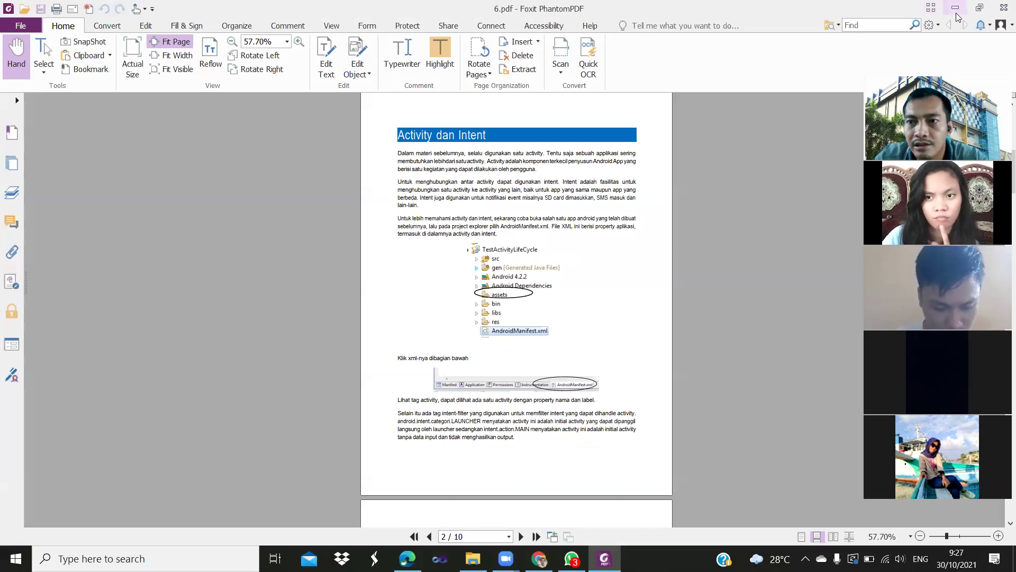
{"action": "left_click", "coordinate": [954, 8]}
{"action": "left_click", "coordinate": [944, 7]}
{"action": "left_click_drag", "start_coordinate": [91, 301], "coordinate": [392, 377]}
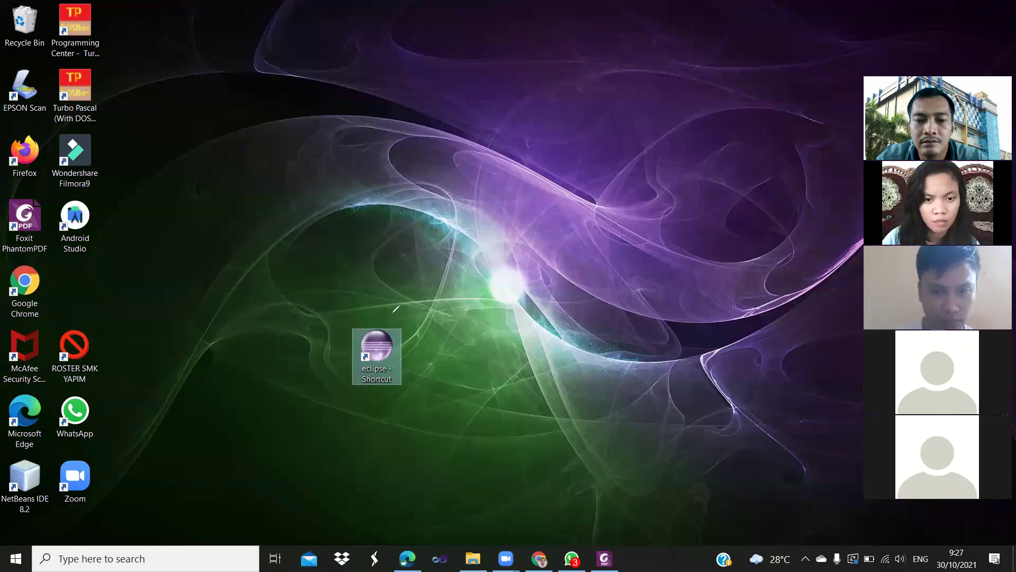
Circle the eclipse desktop shortcut in red, launch Eclipse from it, and activate the workspace path field for editing.
{"action": "left_click_drag", "start_coordinate": [368, 304], "coordinate": [359, 302]}
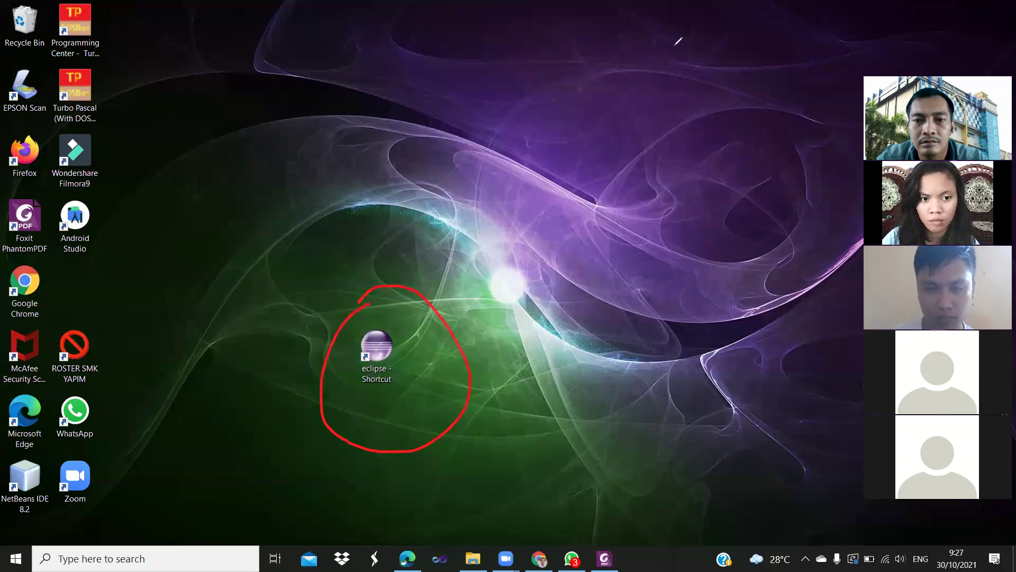
{"action": "left_click", "coordinate": [392, 349]}
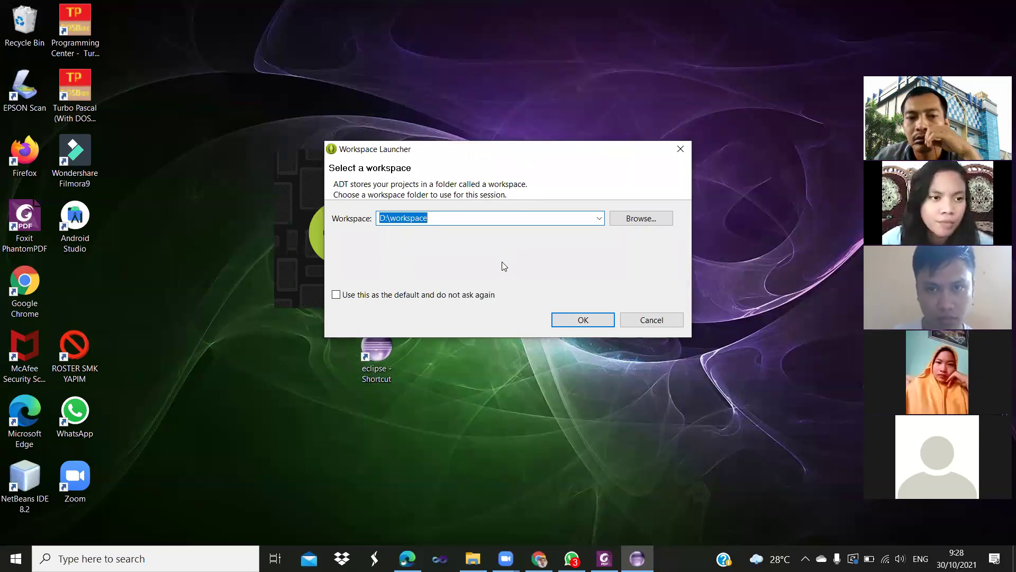
{"action": "left_click", "coordinate": [439, 216]}
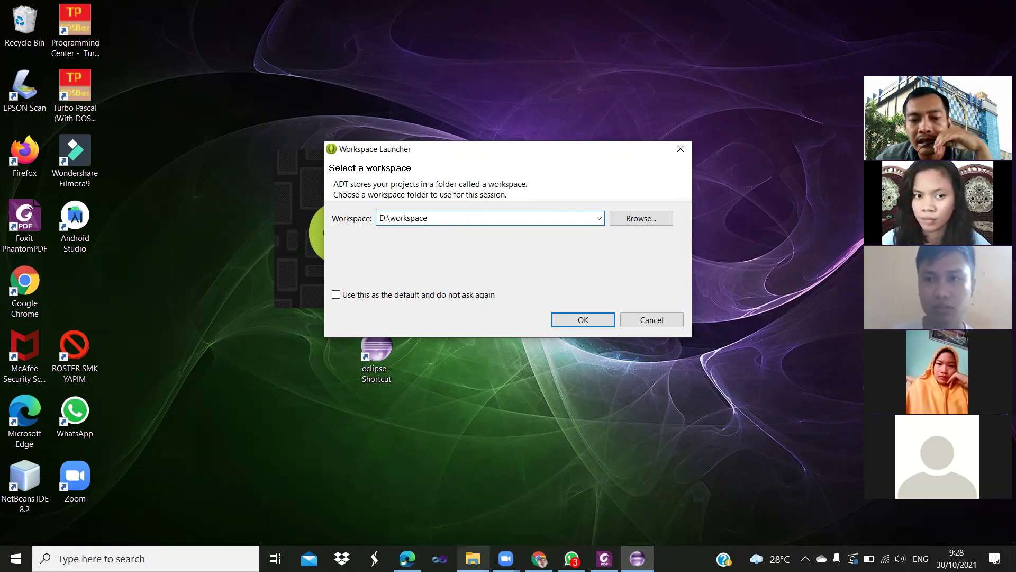
{"action": "mouse_move", "coordinate": [473, 558]}
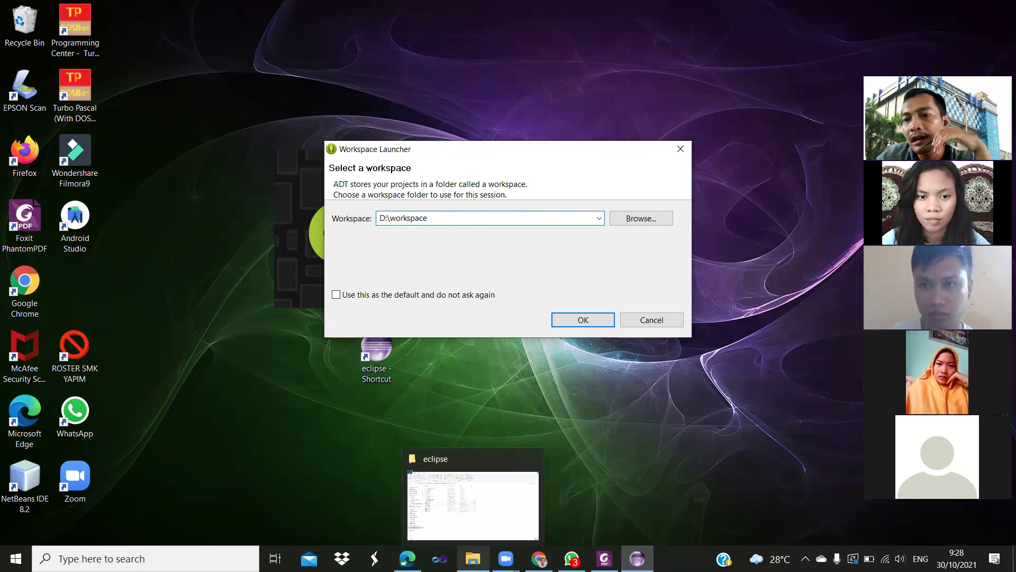
{"action": "mouse_move", "coordinate": [505, 558]}
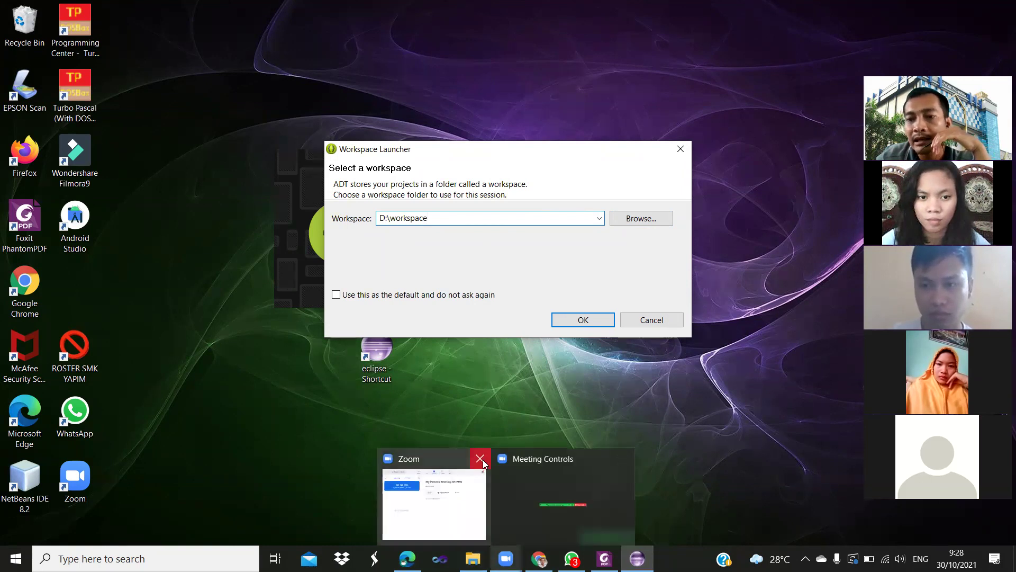
Switch to File Explorer and locate the workspace folder on New Volume (D:).
{"action": "left_click", "coordinate": [502, 520]}
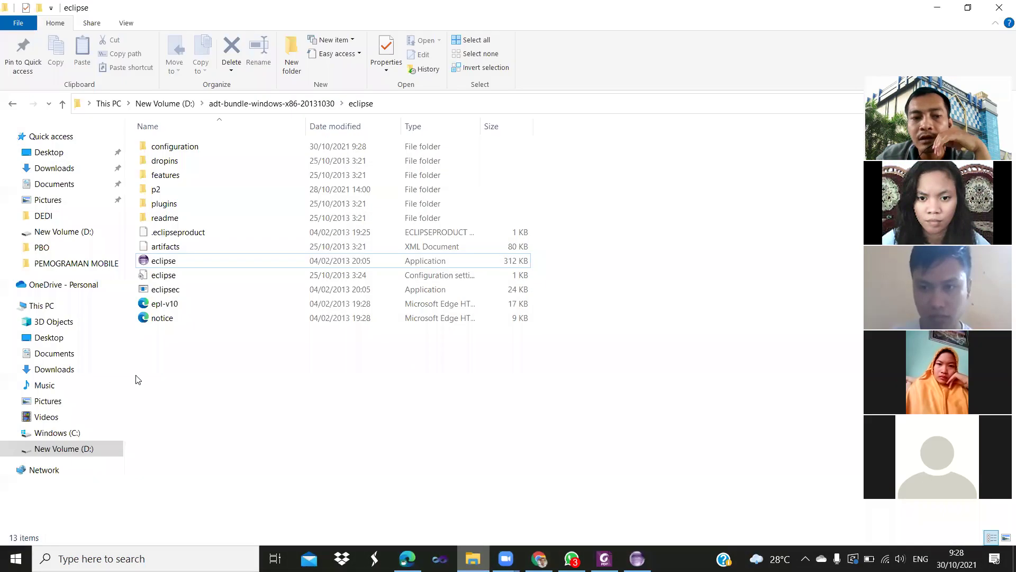
{"action": "left_click", "coordinate": [51, 448]}
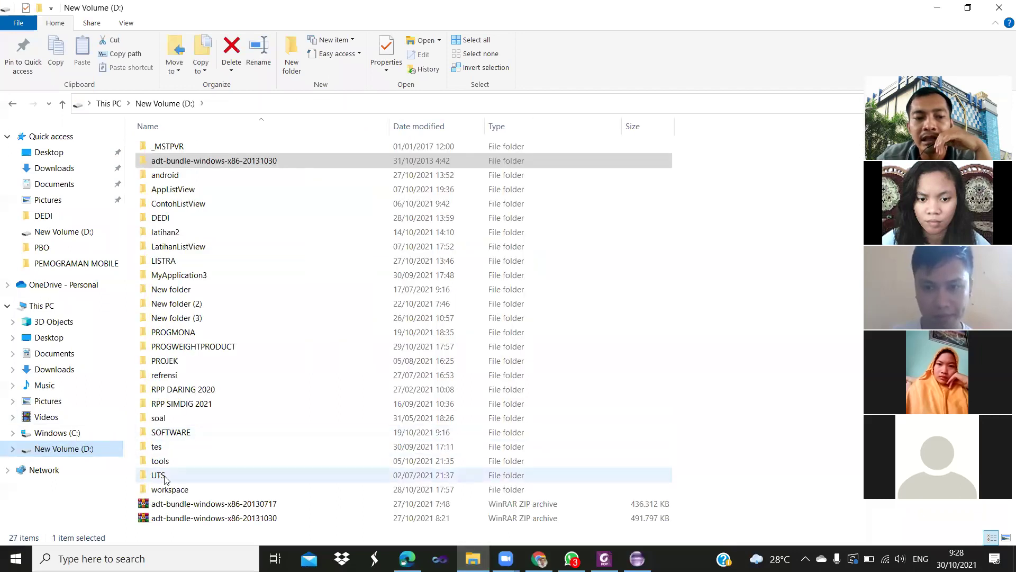
{"action": "left_click", "coordinate": [175, 489]}
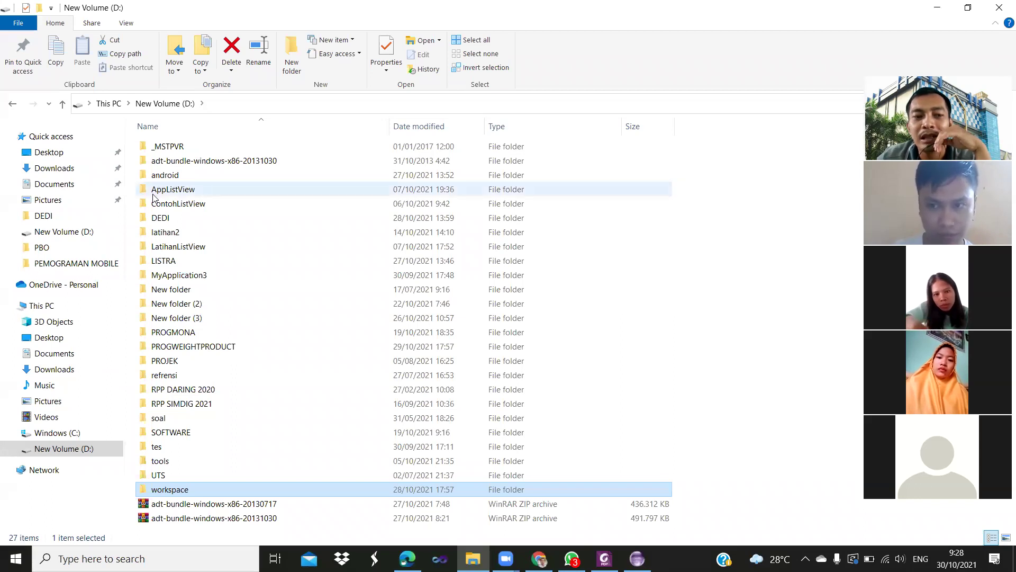
Browse to the personal user folder inside Users on Windows (C:) to examine that alternative workspace location.
{"action": "left_click", "coordinate": [57, 433]}
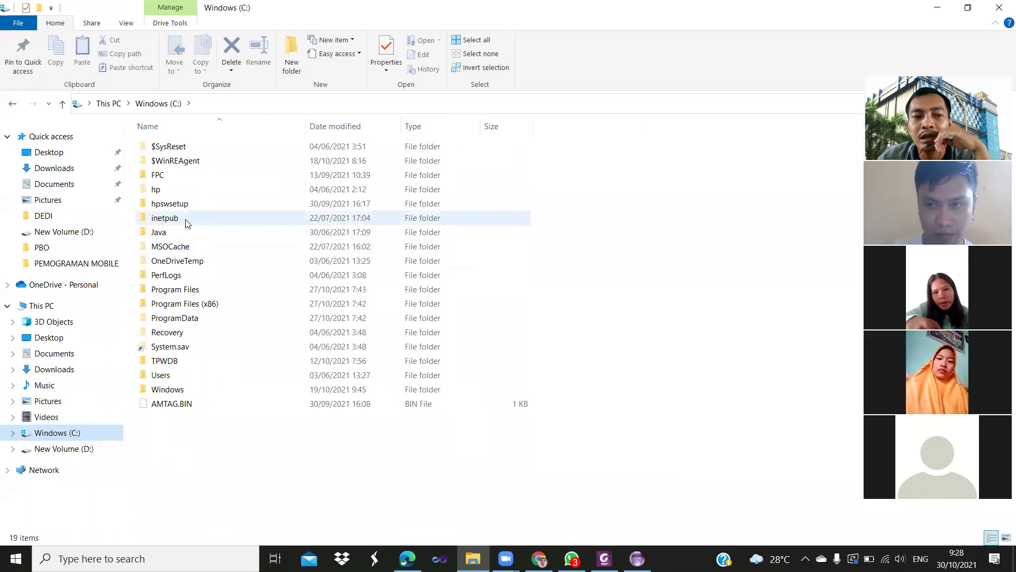
{"action": "double_click", "coordinate": [175, 376]}
{"action": "left_click", "coordinate": [189, 151]}
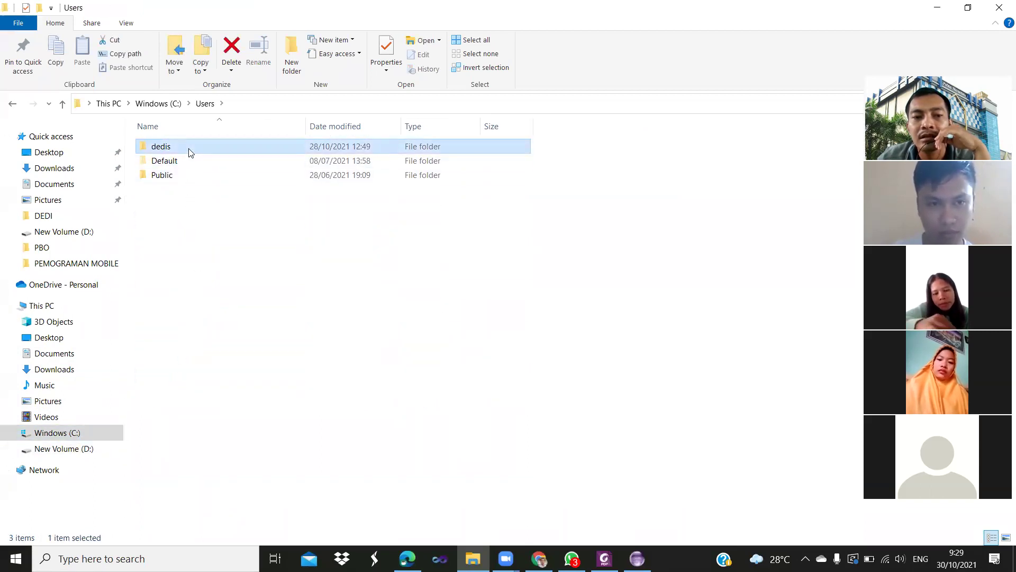
{"action": "double_click", "coordinate": [189, 150]}
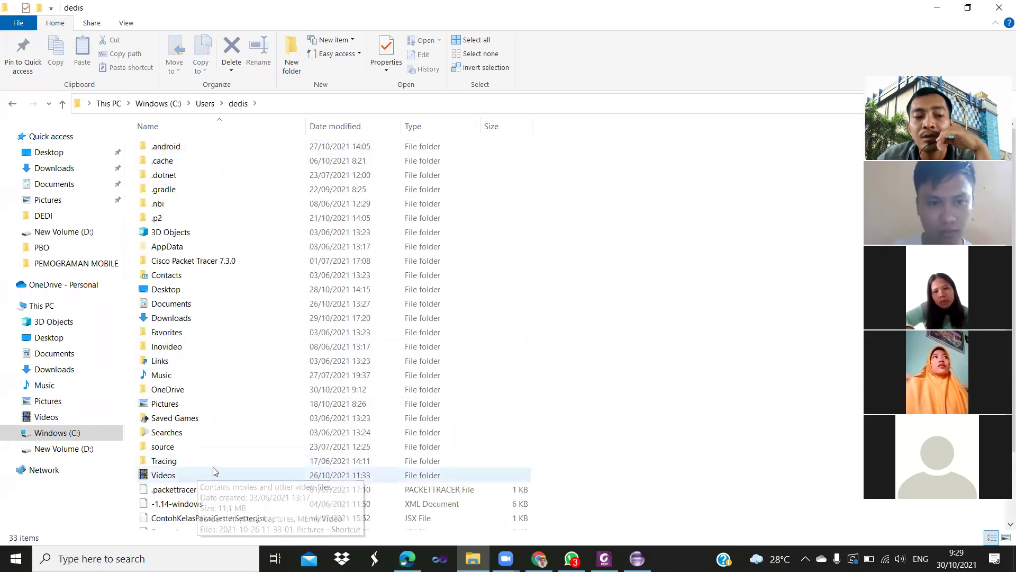
Open the workspace folder on New Volume (D:) and examine the project folders stored in it.
{"action": "left_click", "coordinate": [60, 449]}
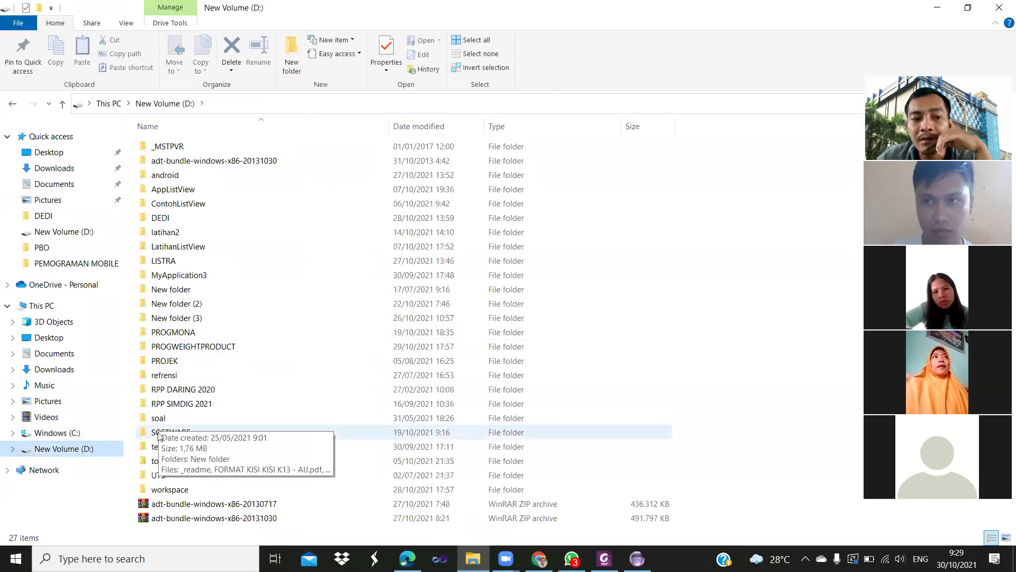
{"action": "left_click", "coordinate": [194, 488]}
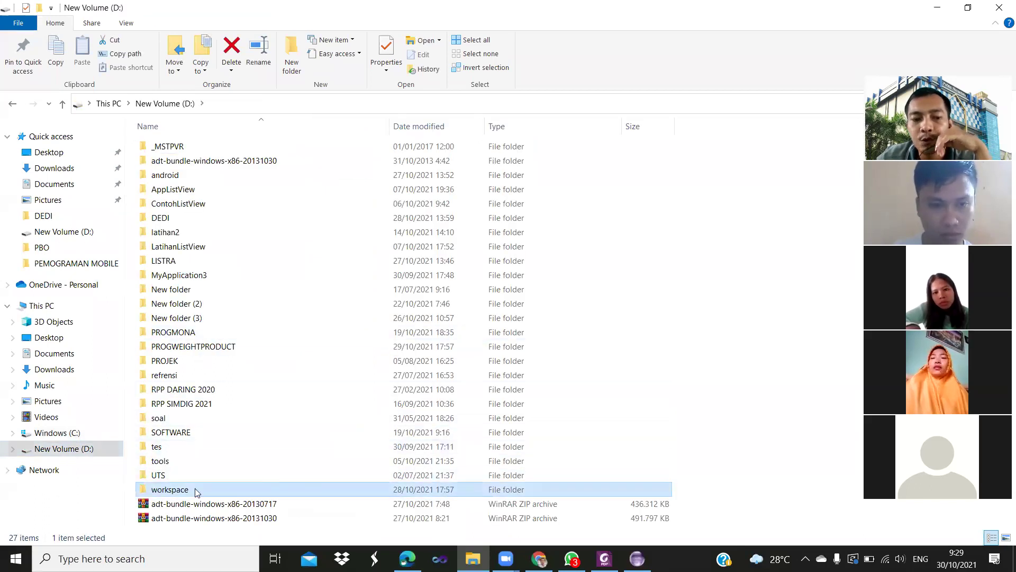
{"action": "double_click", "coordinate": [196, 490]}
{"action": "left_click", "coordinate": [177, 263]}
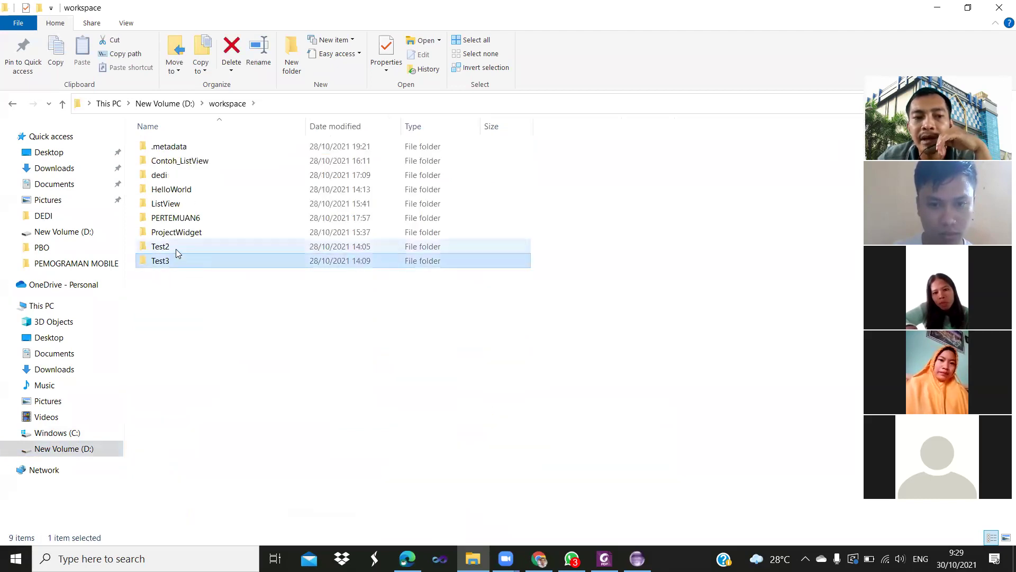
{"action": "left_click", "coordinate": [184, 234]}
{"action": "left_click", "coordinate": [187, 204]}
{"action": "left_click", "coordinate": [186, 189]}
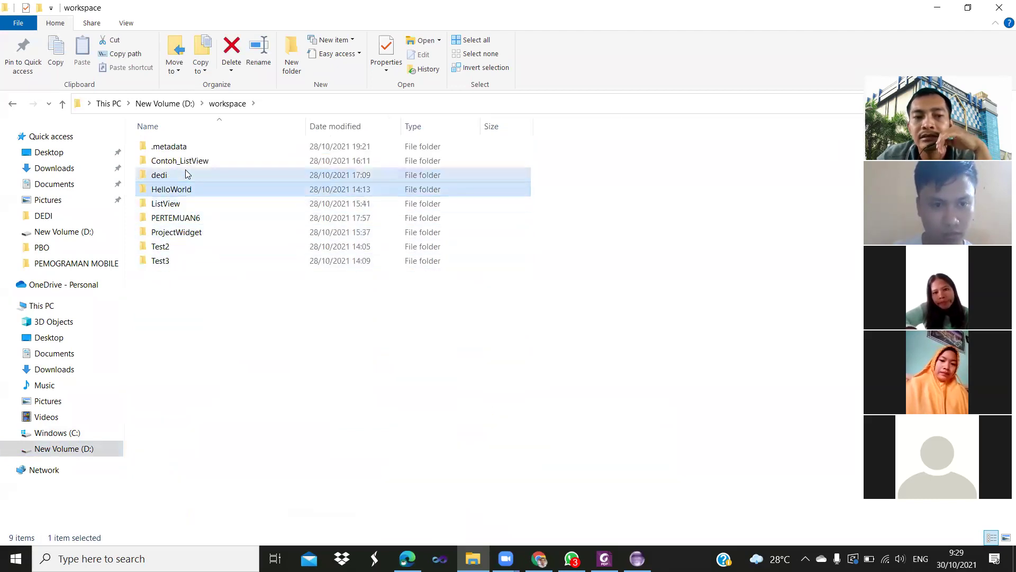
{"action": "left_click", "coordinate": [189, 164]}
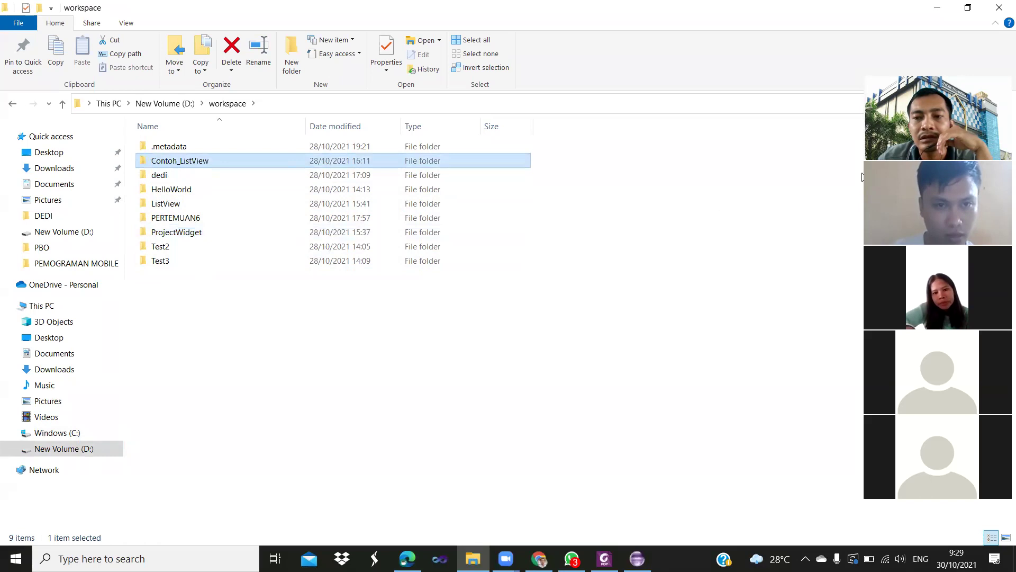
Return to the Workspace Launcher and start Eclipse with D:\workspace as the workspace.
{"action": "left_click", "coordinate": [937, 8]}
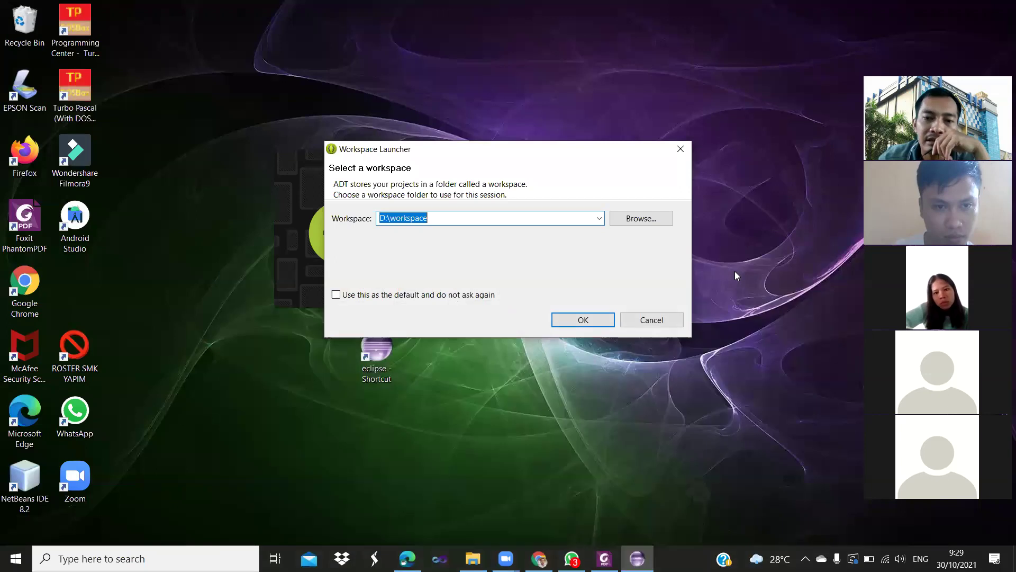
{"action": "left_click", "coordinate": [514, 219]}
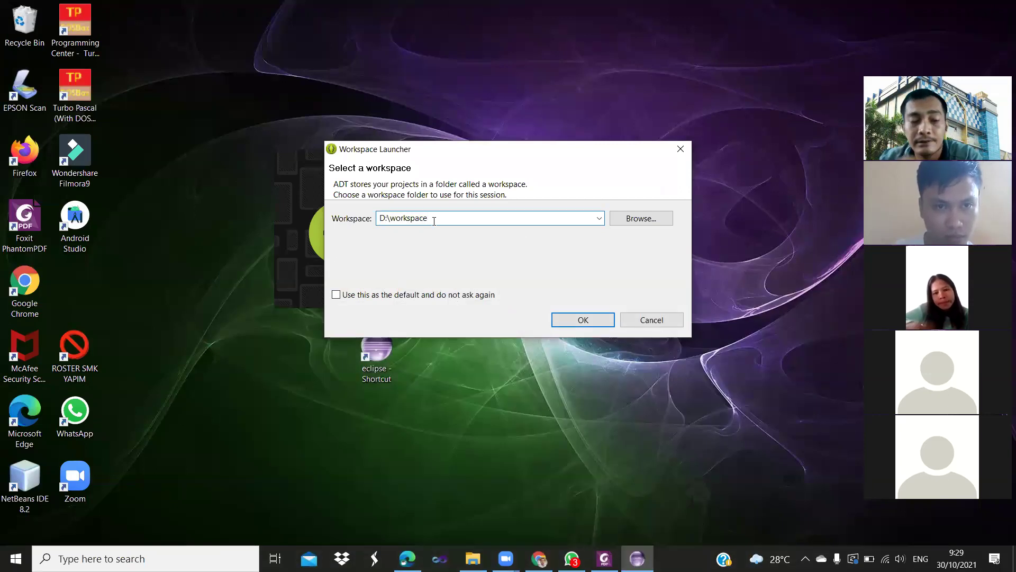
{"action": "left_click", "coordinate": [593, 324]}
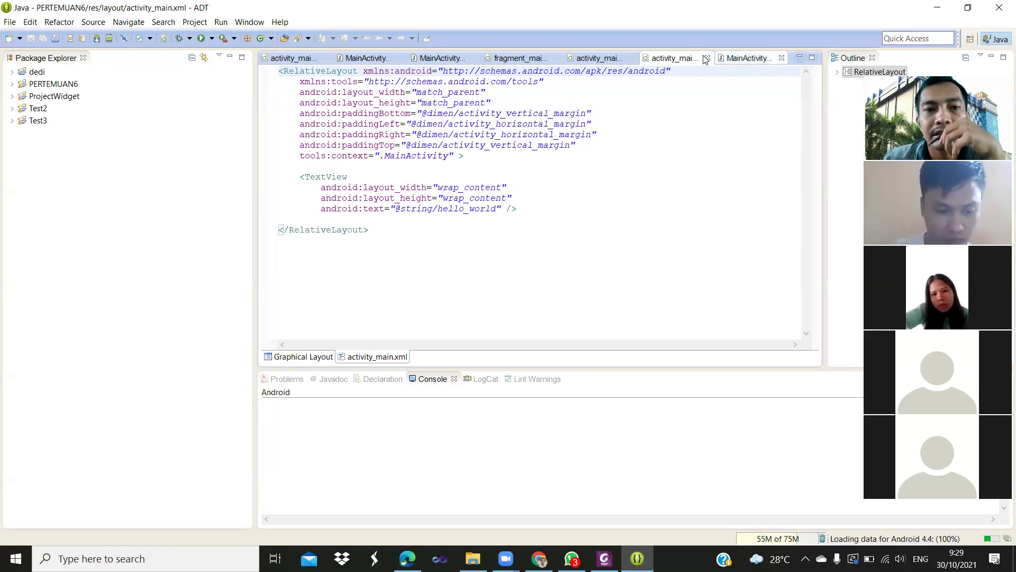
Close all open editor files, including the activity_main.xml, MainActivity.java and fragment_main_dummy.xml files.
{"action": "left_click", "coordinate": [330, 58]}
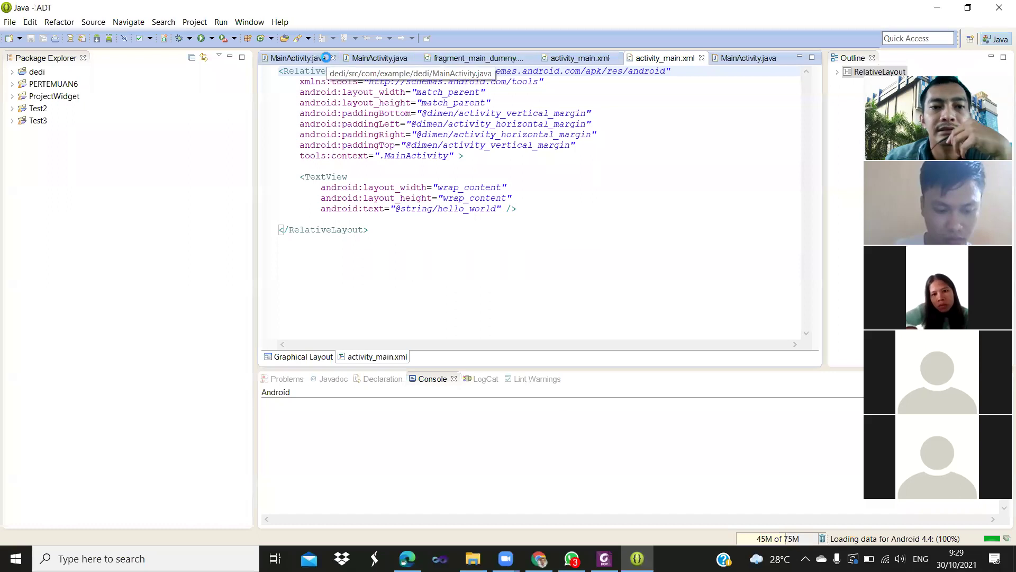
{"action": "double_click", "coordinate": [580, 58]}
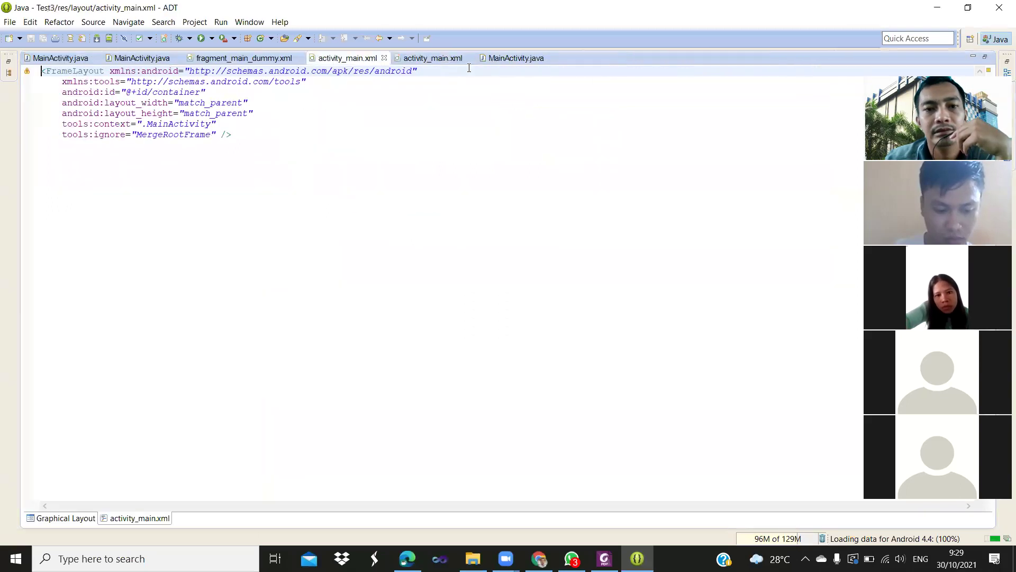
{"action": "left_click", "coordinate": [384, 58]}
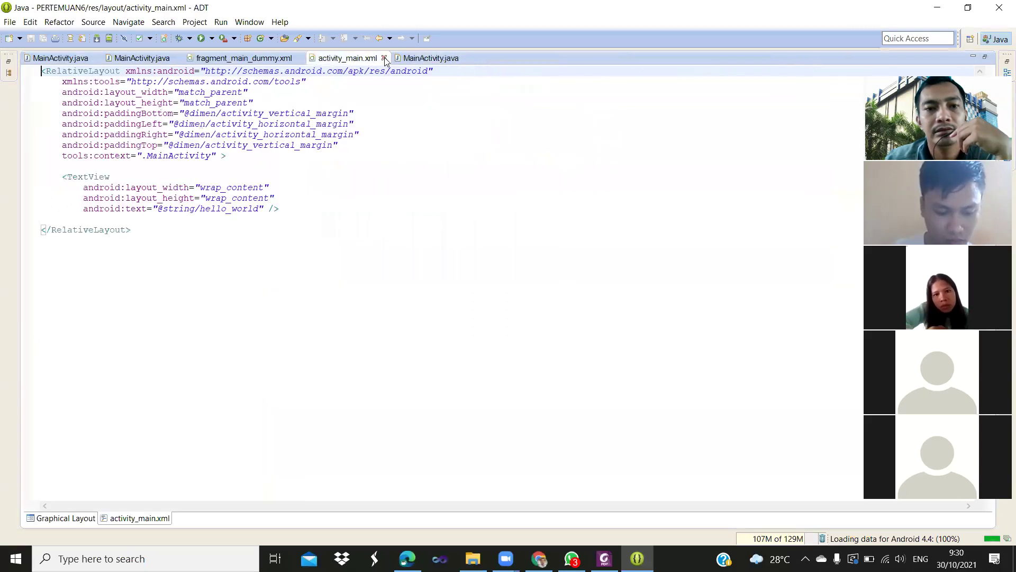
{"action": "left_click", "coordinate": [384, 58]}
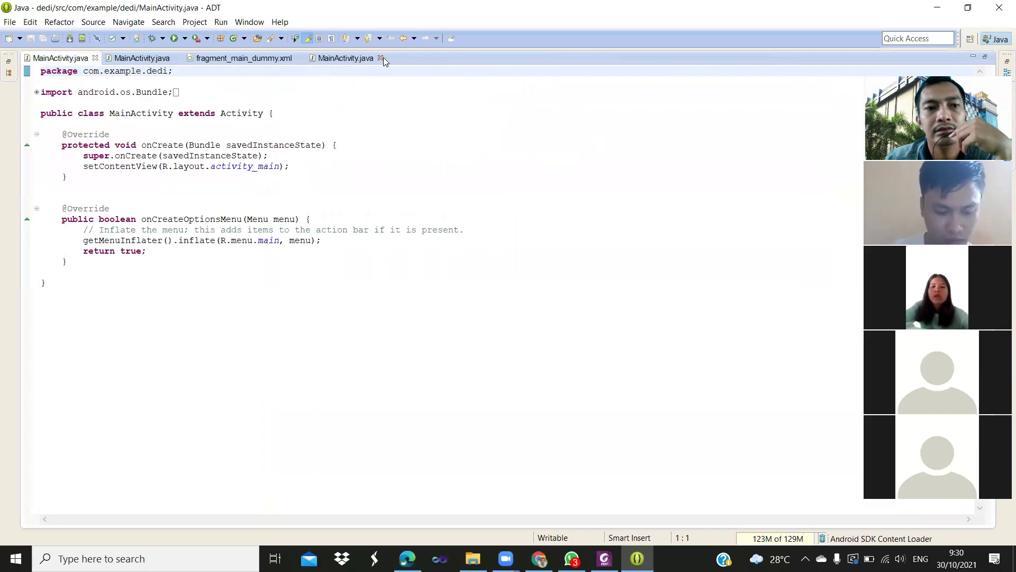
{"action": "left_click", "coordinate": [384, 57]}
{"action": "left_click", "coordinate": [300, 58]}
{"action": "left_click", "coordinate": [175, 58]}
{"action": "left_click", "coordinate": [95, 57]}
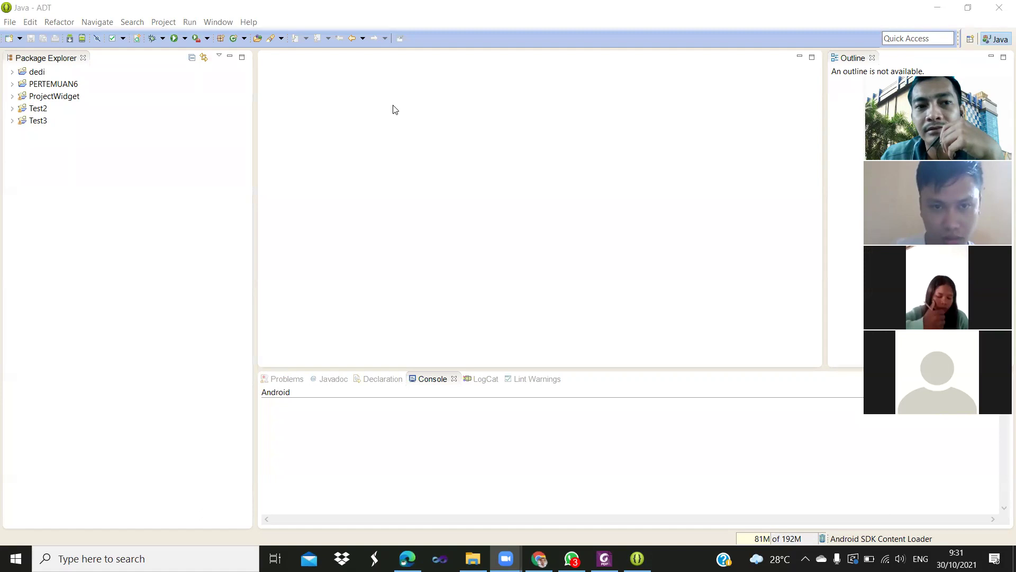
{"action": "left_click", "coordinate": [252, 23]}
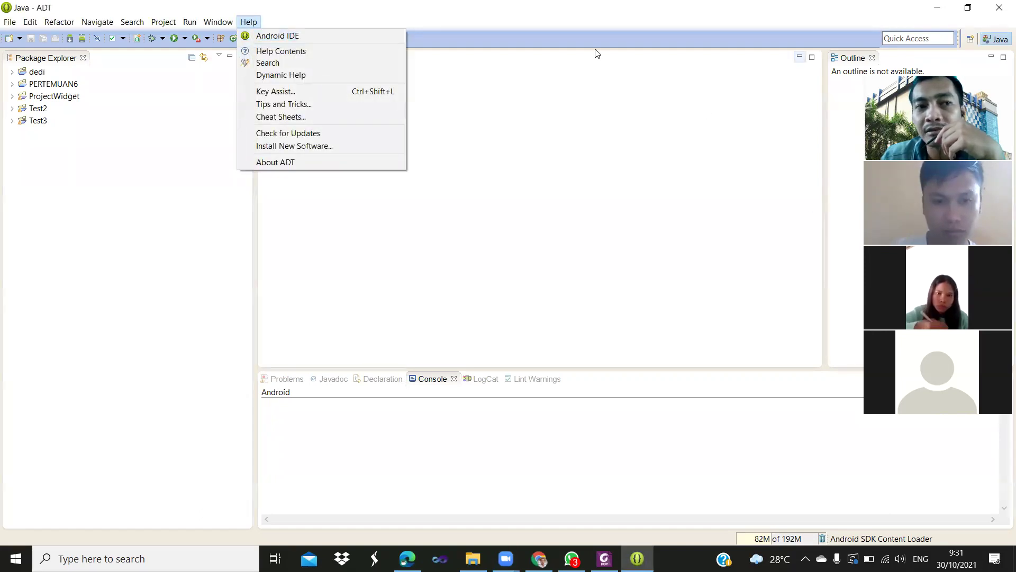
{"action": "key", "text": "alt+f"}
{"action": "left_click", "coordinate": [245, 21]}
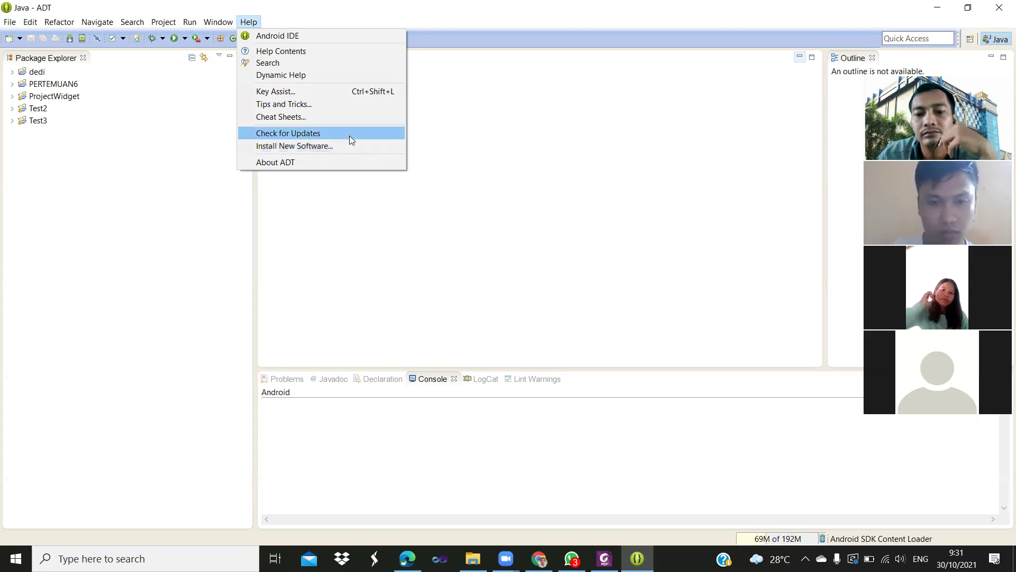
{"action": "left_click", "coordinate": [692, 523]}
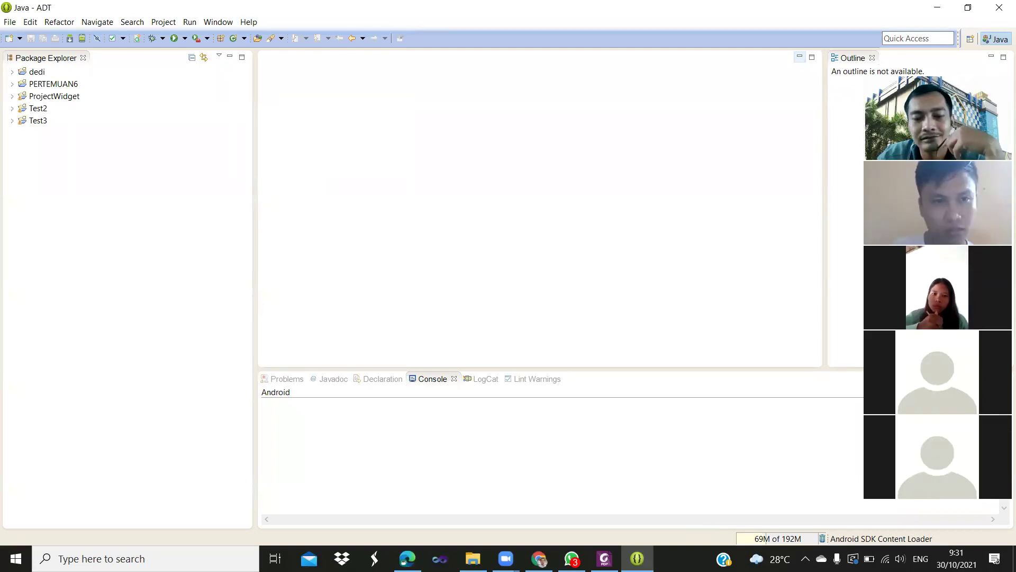
{"action": "key", "text": "super+d"}
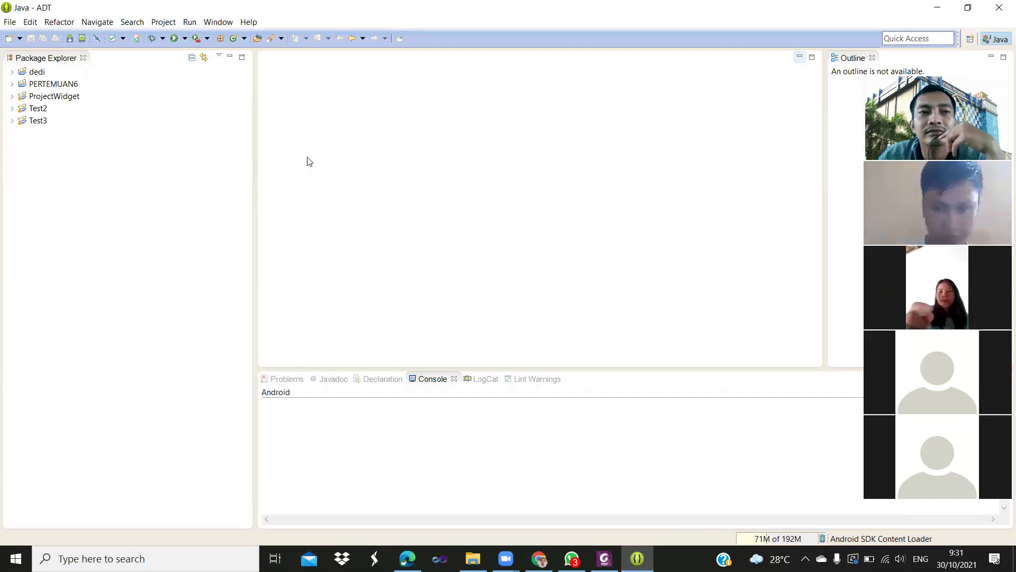
Start Install New Software, find the Android Developer Tools Update Site by entering SSL, and mark Developer Tools for installation.
{"action": "left_click", "coordinate": [249, 22]}
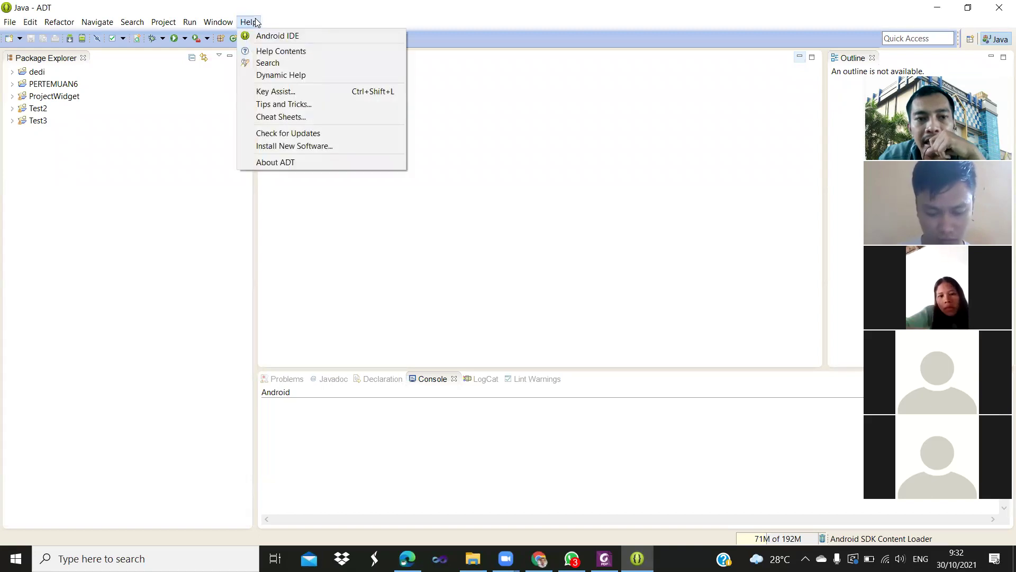
{"action": "left_click", "coordinate": [395, 146]}
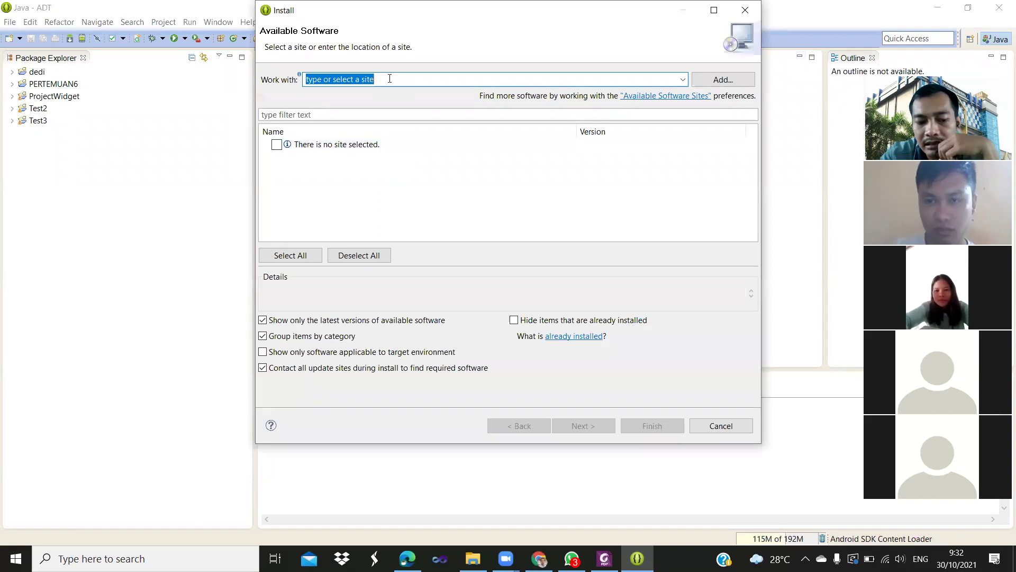
{"action": "type", "text": "SS"}
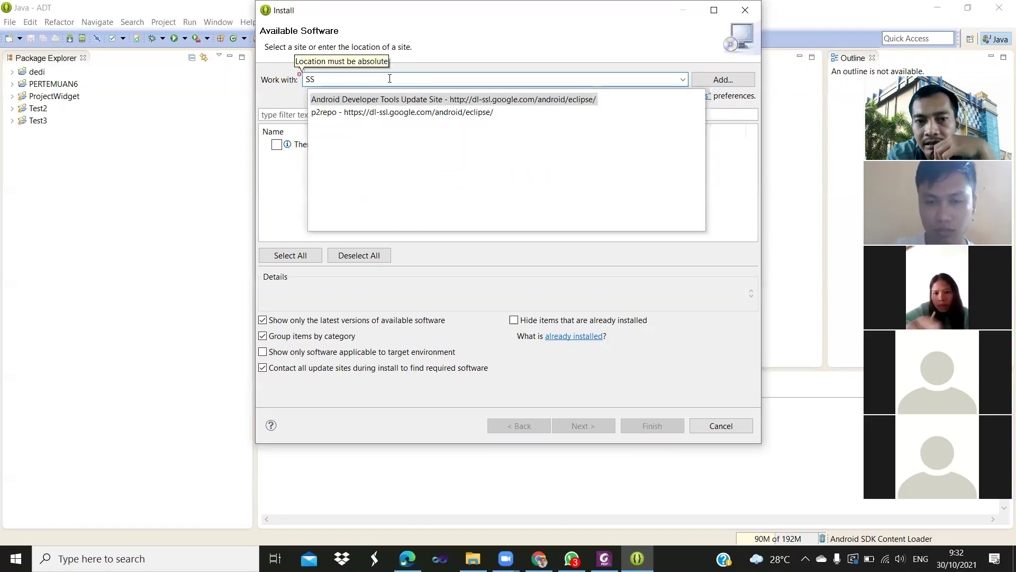
{"action": "type", "text": "L"}
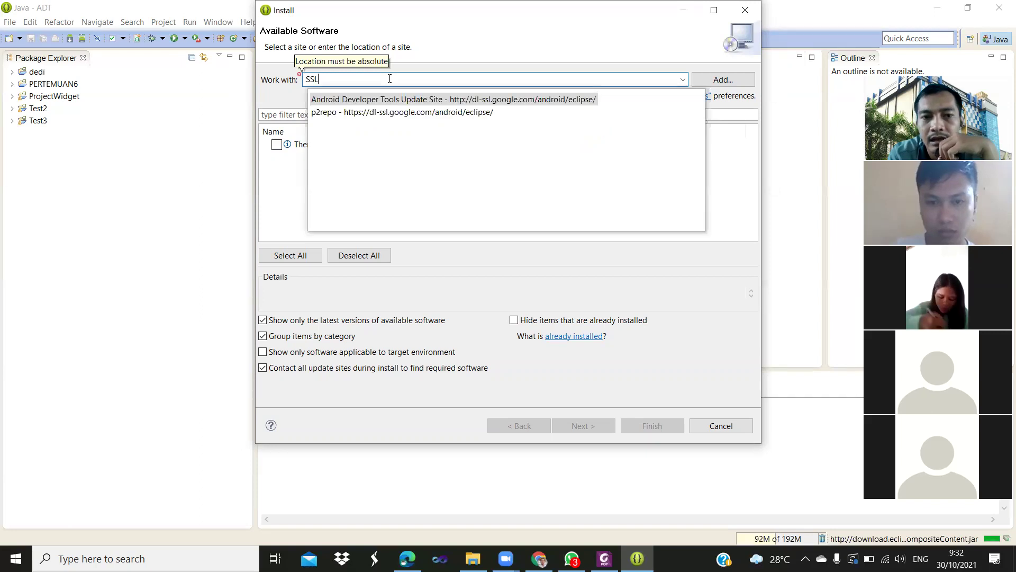
{"action": "left_click", "coordinate": [466, 101]}
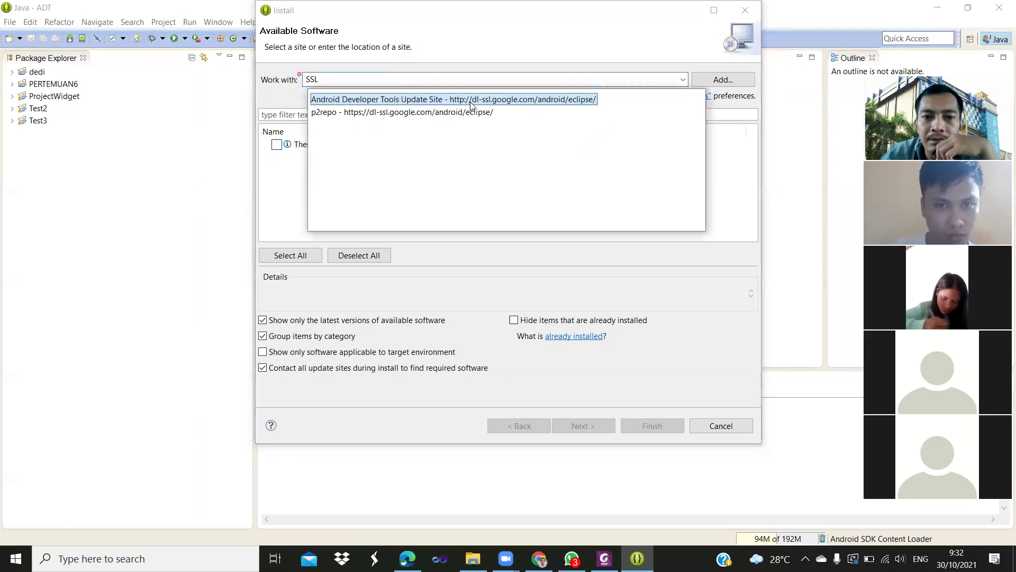
{"action": "left_click", "coordinate": [587, 100]}
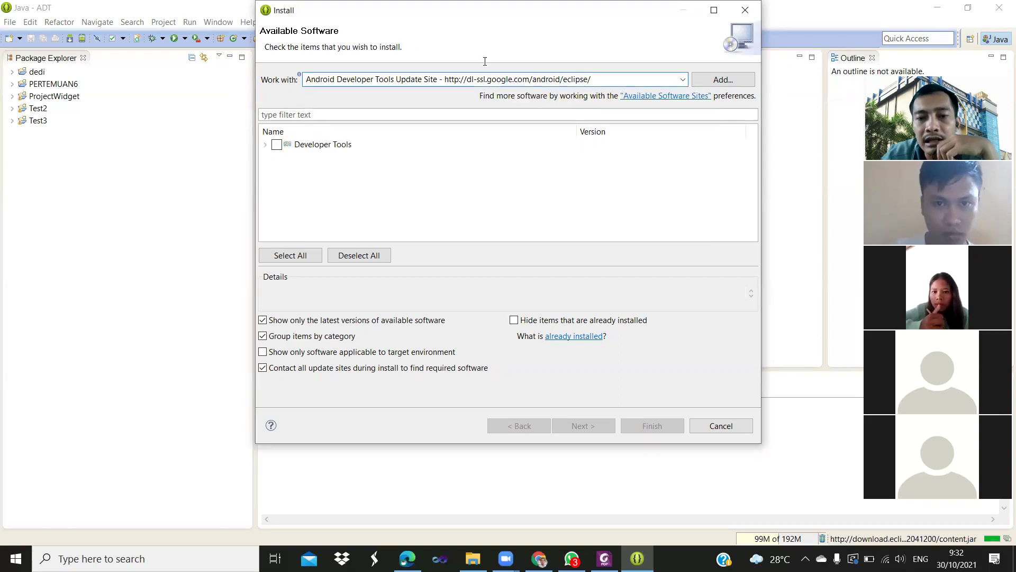
{"action": "left_click", "coordinate": [277, 145]}
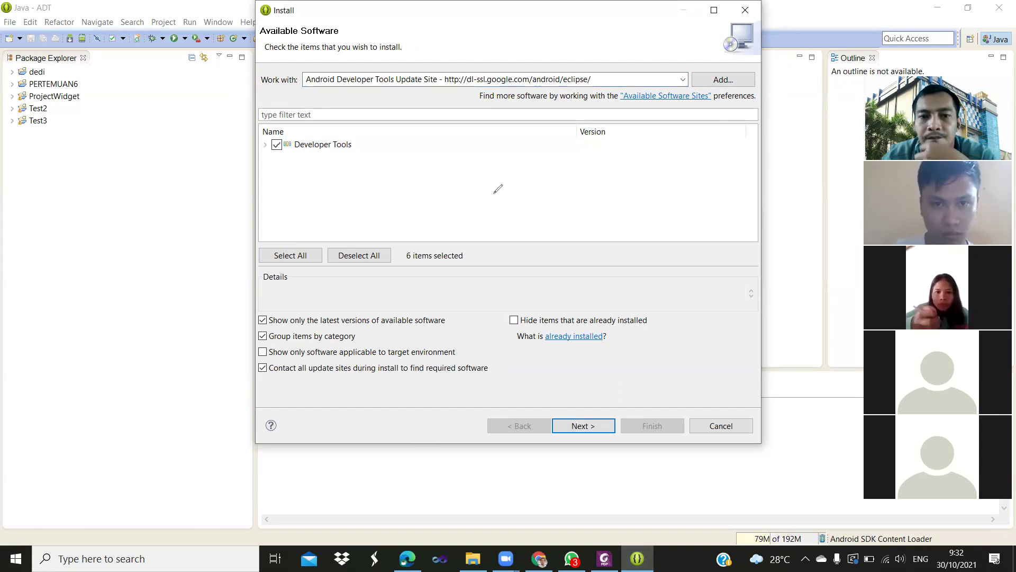
Annotate the marked Developer Tools item, the update site address and the Next option with red freehand circles.
{"action": "mouse_move", "coordinate": [298, 127]}
{"action": "left_mouse_down"}
{"action": "mouse_move", "coordinate": [310, 189]}
{"action": "mouse_move", "coordinate": [278, 126]}
{"action": "mouse_move", "coordinate": [275, 154]}
{"action": "mouse_move", "coordinate": [306, 133]}
{"action": "left_mouse_up"}
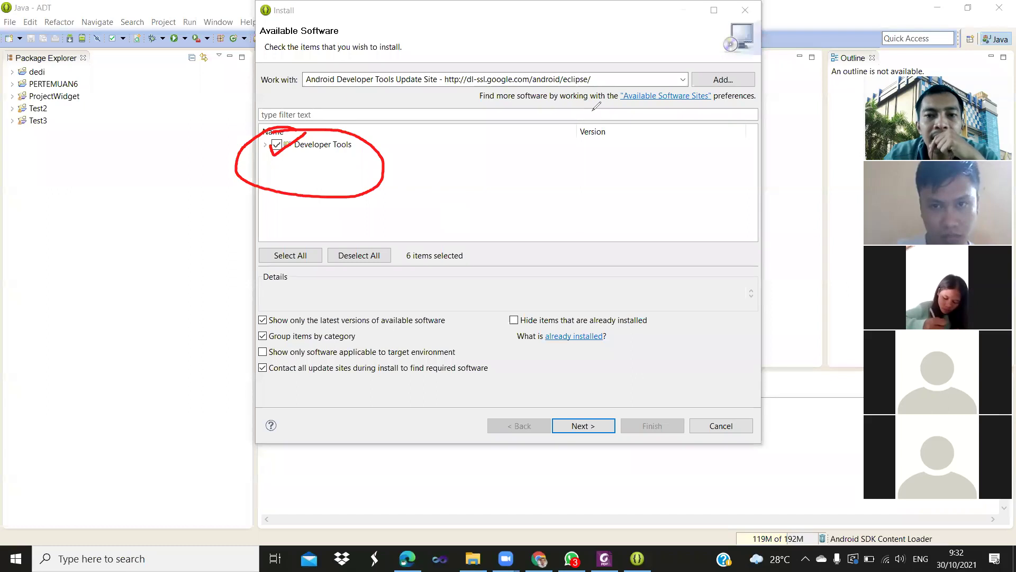
{"action": "mouse_move", "coordinate": [586, 66]}
{"action": "left_mouse_down"}
{"action": "mouse_move", "coordinate": [497, 55]}
{"action": "mouse_move", "coordinate": [395, 80]}
{"action": "left_mouse_up"}
{"action": "left_click_drag", "start_coordinate": [616, 83], "coordinate": [620, 85]}
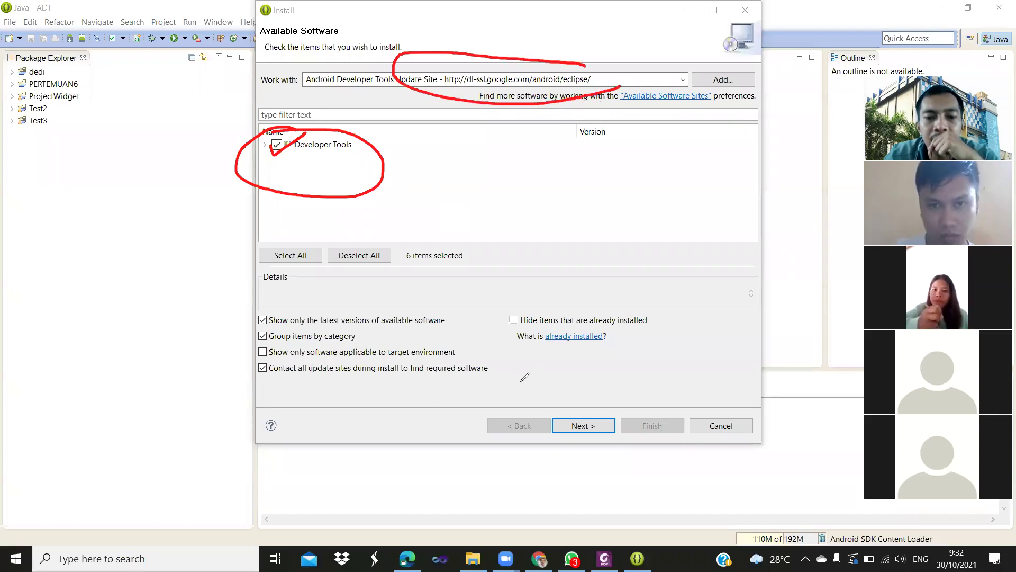
{"action": "mouse_move", "coordinate": [563, 408]}
{"action": "left_mouse_down"}
{"action": "mouse_move", "coordinate": [561, 466]}
{"action": "mouse_move", "coordinate": [514, 395]}
{"action": "left_mouse_up"}
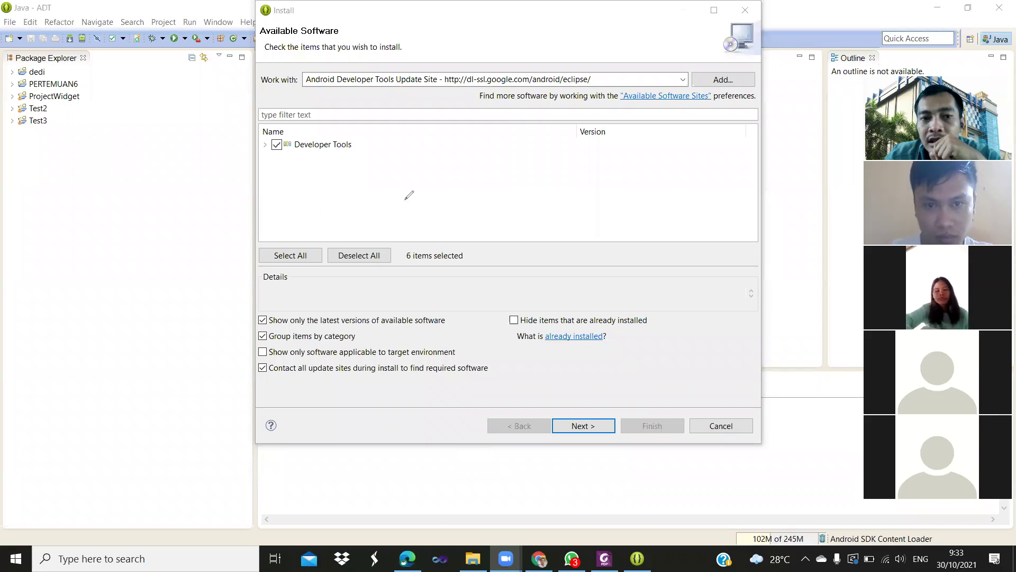
Circle in red the instruction to check the items to install, and the Back and Cancel options.
{"action": "mouse_move", "coordinate": [365, 31]}
{"action": "left_mouse_down"}
{"action": "mouse_move", "coordinate": [408, 53]}
{"action": "mouse_move", "coordinate": [385, 24]}
{"action": "left_mouse_up"}
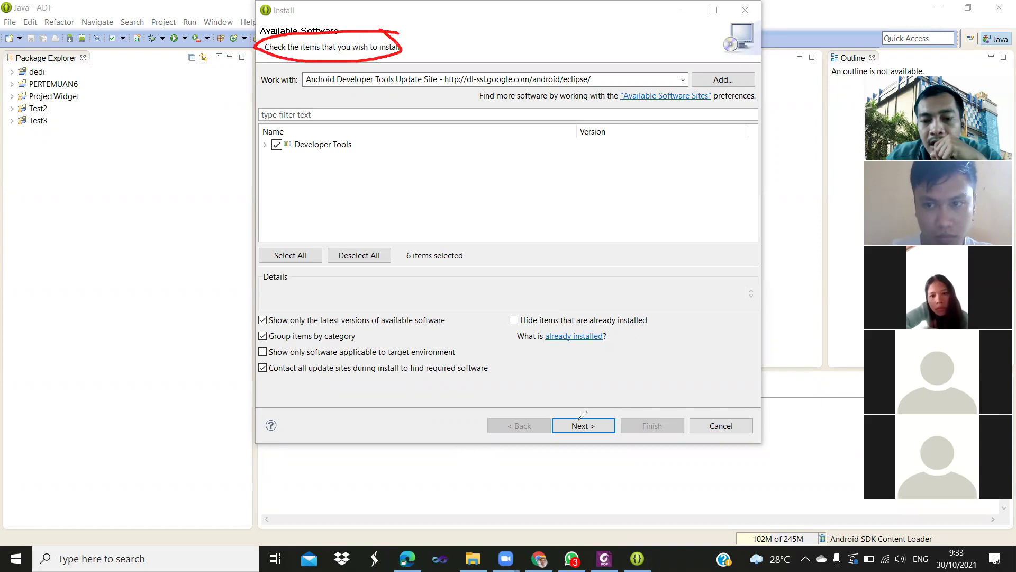
{"action": "mouse_move", "coordinate": [484, 398]}
{"action": "left_mouse_down"}
{"action": "mouse_move", "coordinate": [546, 417]}
{"action": "mouse_move", "coordinate": [469, 383]}
{"action": "left_mouse_up"}
{"action": "mouse_move", "coordinate": [709, 398]}
{"action": "left_mouse_down"}
{"action": "mouse_move", "coordinate": [694, 412]}
{"action": "mouse_move", "coordinate": [701, 388]}
{"action": "left_mouse_up"}
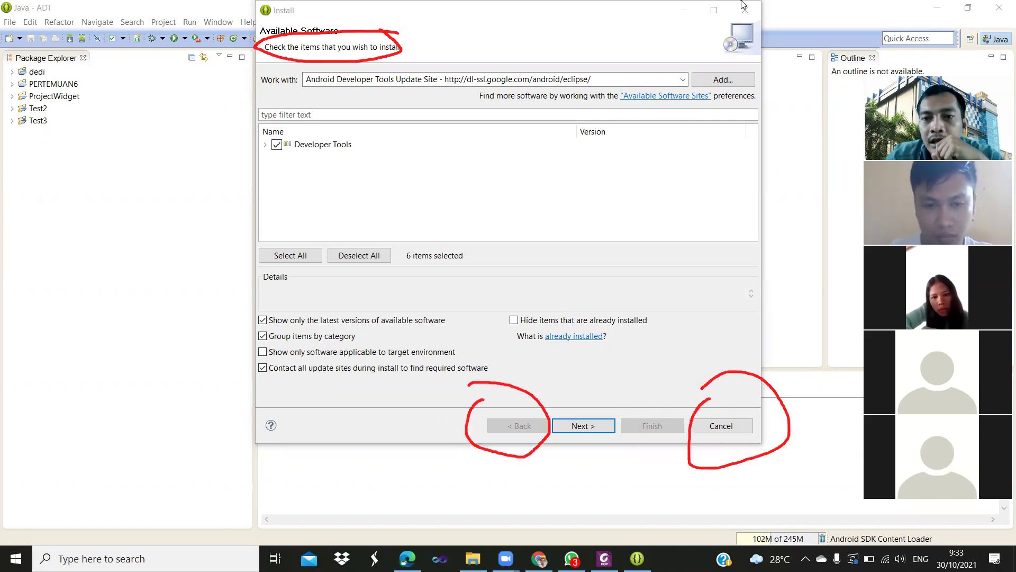
Clear the red annotations, cancel the software installation and minimize the ADT window.
{"action": "mouse_move", "coordinate": [728, 5]}
{"action": "left_mouse_down"}
{"action": "mouse_move", "coordinate": [779, 9]}
{"action": "mouse_move", "coordinate": [740, 15]}
{"action": "left_mouse_up"}
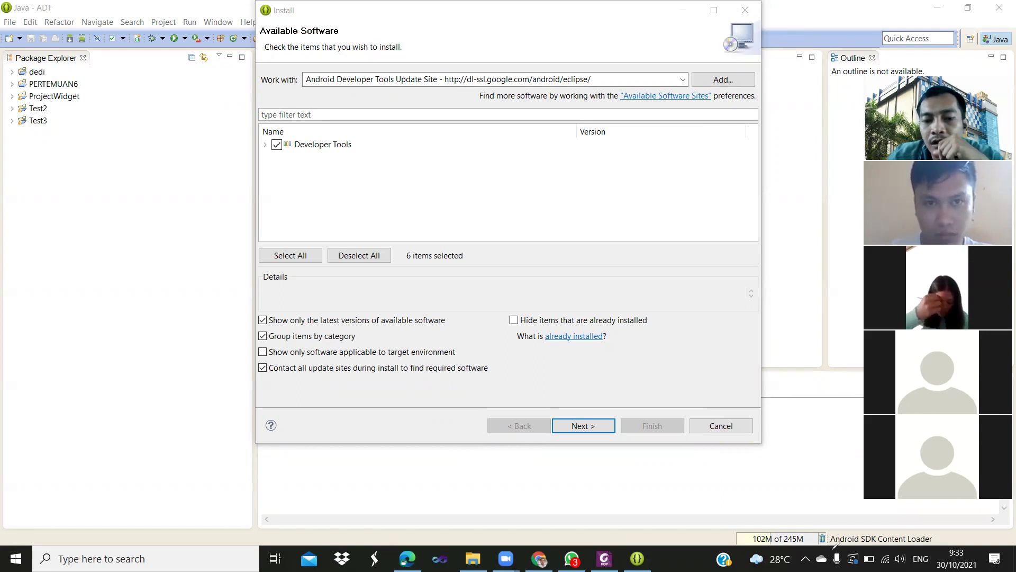
{"action": "left_click", "coordinate": [709, 430]}
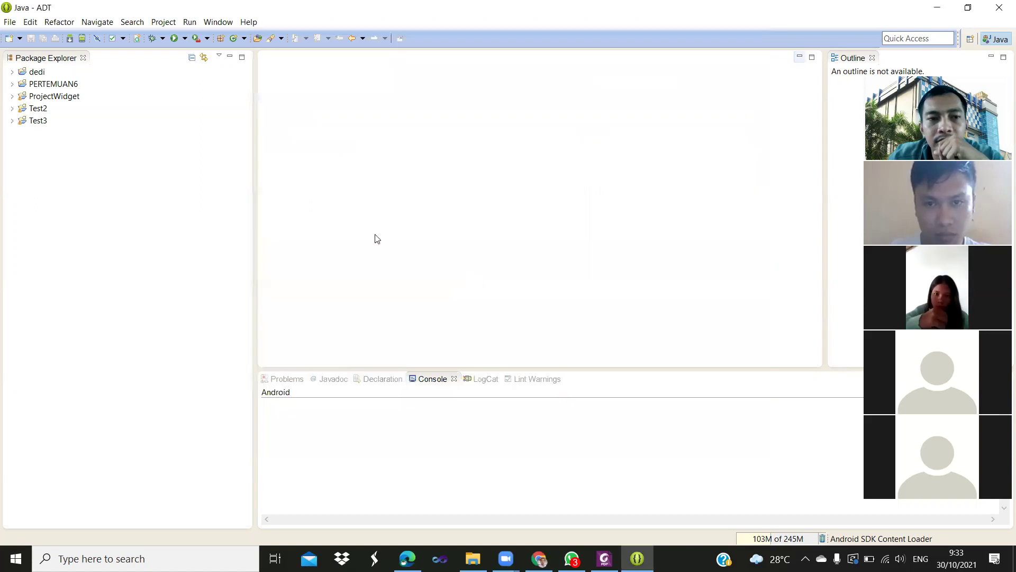
{"action": "left_click", "coordinate": [191, 22]}
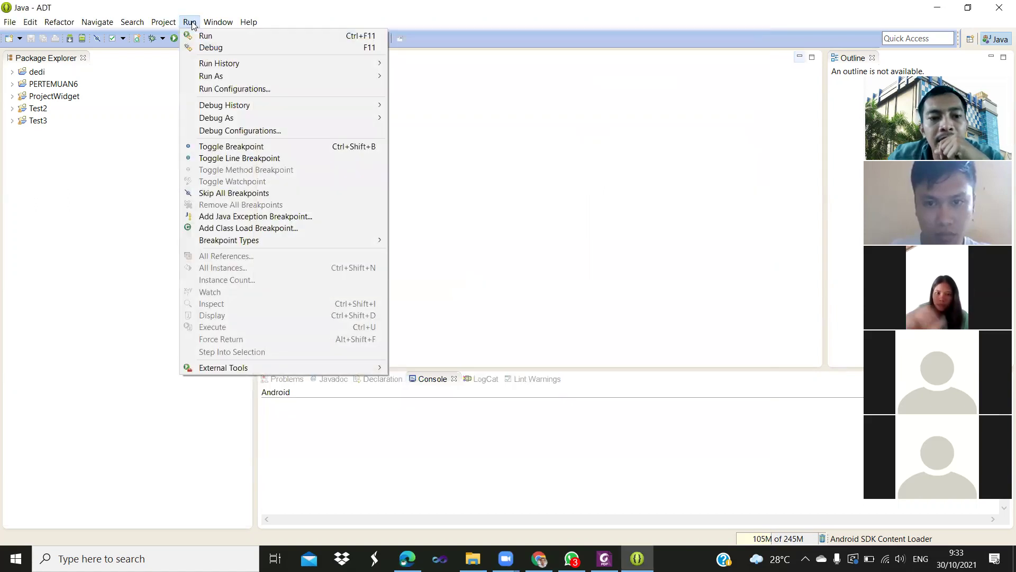
{"action": "mouse_move", "coordinate": [210, 23]}
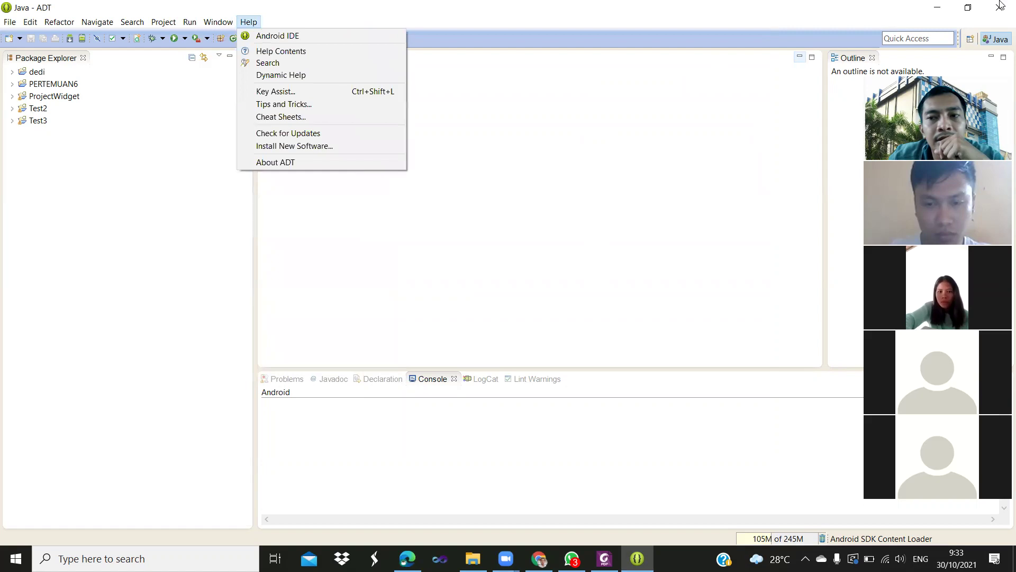
{"action": "left_click", "coordinate": [938, 7]}
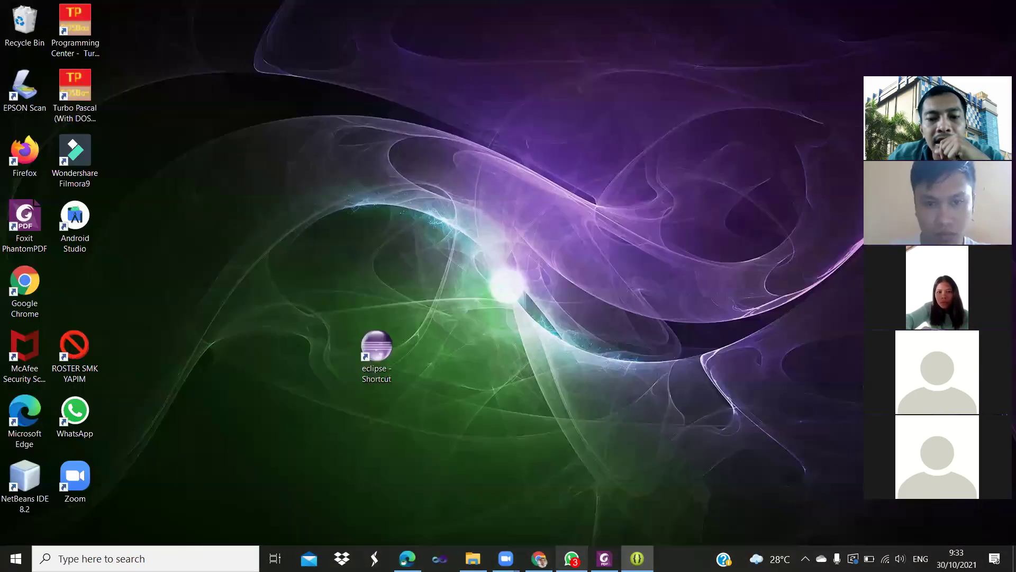
{"action": "left_click", "coordinate": [472, 559]}
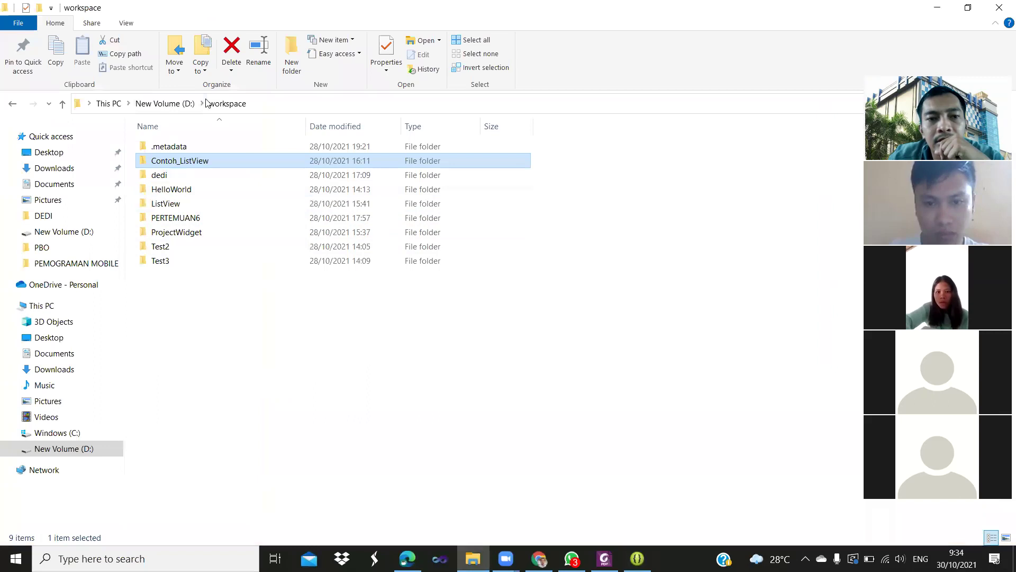
{"action": "left_click", "coordinate": [164, 104]}
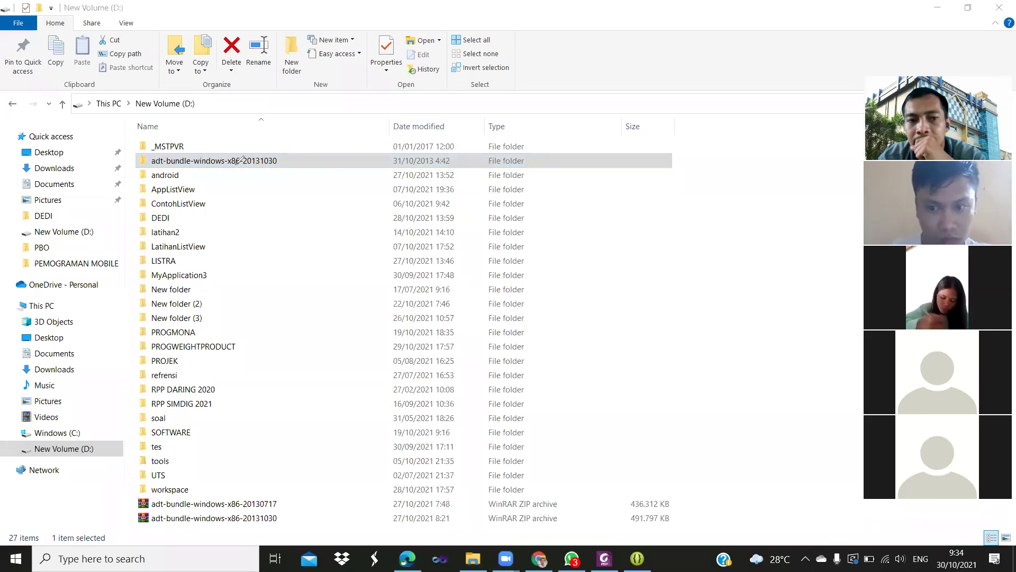
{"action": "left_click_drag", "start_coordinate": [245, 155], "coordinate": [186, 148]}
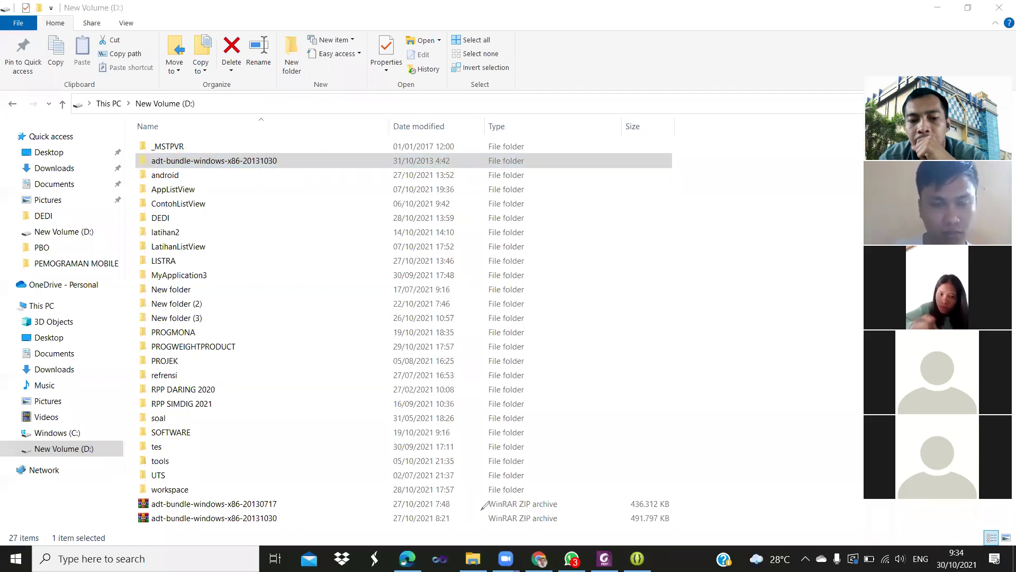
{"action": "left_click", "coordinate": [260, 164]}
{"action": "double_click", "coordinate": [261, 164]}
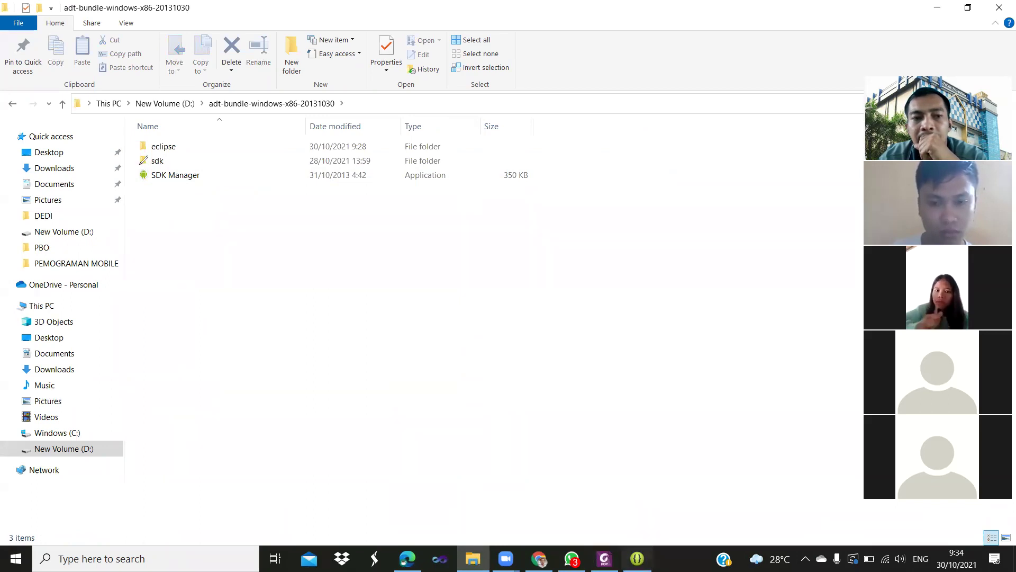
Launch SDK Manager from the ADT bundle folder, marking the application and its taskbar icon with red annotations.
{"action": "left_click_drag", "start_coordinate": [143, 164], "coordinate": [217, 174]}
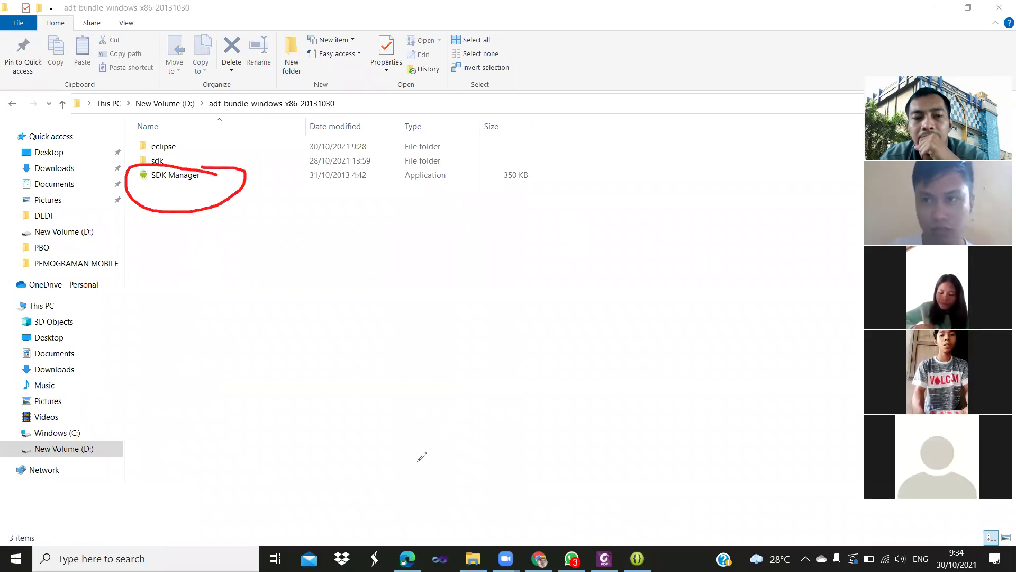
{"action": "left_click", "coordinate": [189, 176]}
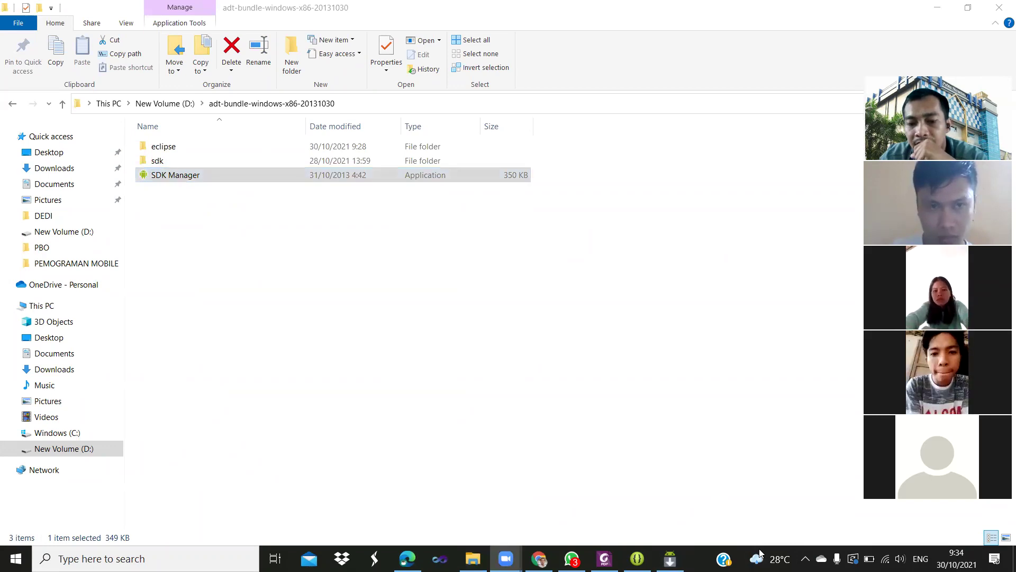
{"action": "mouse_move", "coordinate": [641, 524]}
{"action": "left_mouse_down"}
{"action": "mouse_move", "coordinate": [703, 555]}
{"action": "mouse_move", "coordinate": [615, 560]}
{"action": "left_mouse_up"}
{"action": "left_click_drag", "start_coordinate": [775, 412], "coordinate": [694, 531]}
{"action": "left_click_drag", "start_coordinate": [716, 507], "coordinate": [695, 529]}
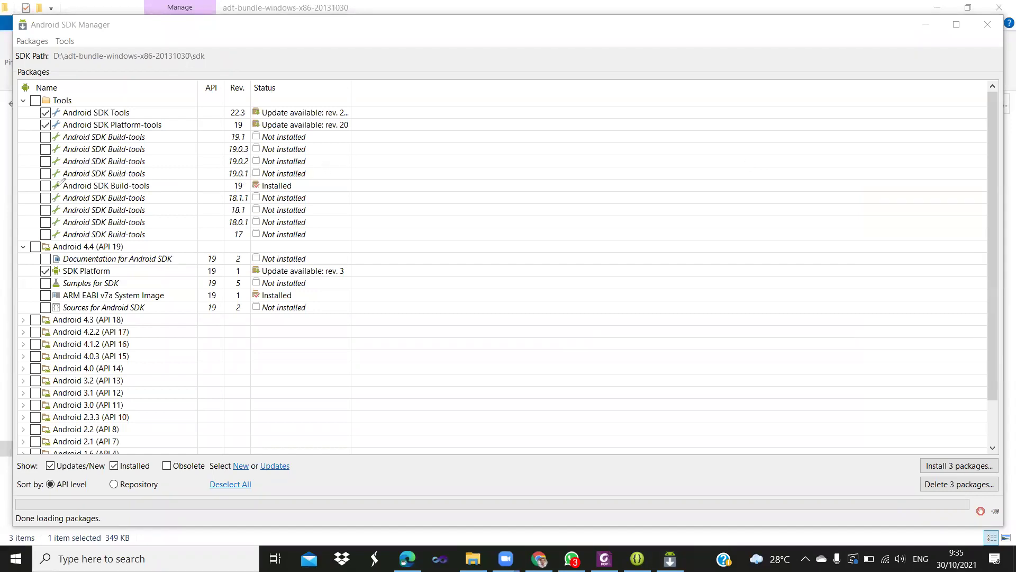
Annotate the Android SDK Build-tools revision 19 row with a red tick, a circle around 19 and an arrow to its status.
{"action": "left_click_drag", "start_coordinate": [40, 186], "coordinate": [50, 183]}
{"action": "mouse_move", "coordinate": [242, 176]}
{"action": "left_mouse_down"}
{"action": "mouse_move", "coordinate": [229, 190]}
{"action": "mouse_move", "coordinate": [247, 191]}
{"action": "mouse_move", "coordinate": [244, 178]}
{"action": "mouse_move", "coordinate": [408, 190]}
{"action": "left_mouse_up"}
{"action": "left_click", "coordinate": [300, 186]}
{"action": "mouse_move", "coordinate": [327, 177]}
{"action": "left_mouse_down"}
{"action": "mouse_move", "coordinate": [301, 184]}
{"action": "mouse_move", "coordinate": [328, 188]}
{"action": "left_mouse_up"}
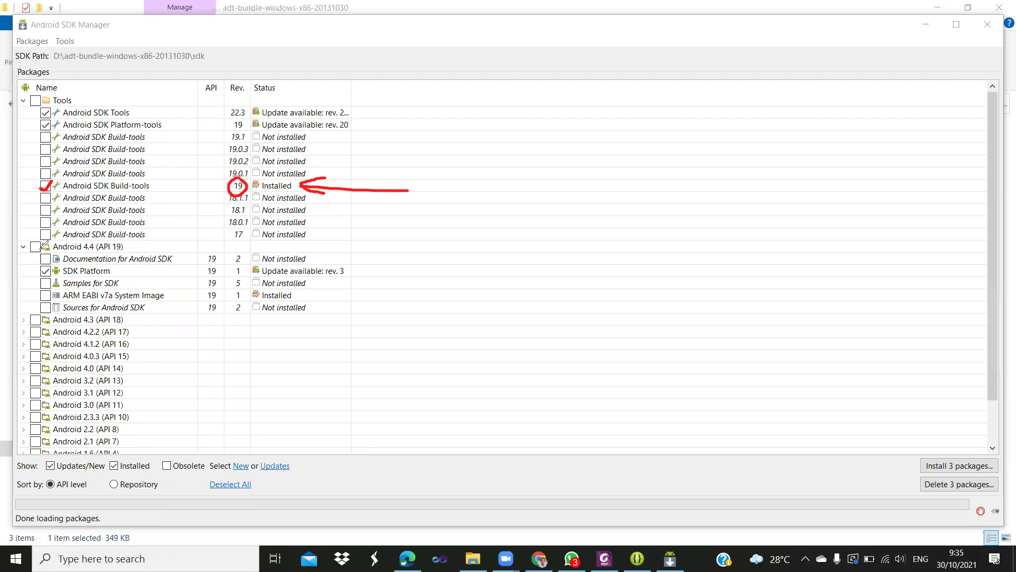
Draw a red arrow to Android 4.4 (API 19) and red ticks beside it and its unselected packages.
{"action": "mouse_move", "coordinate": [135, 244]}
{"action": "left_mouse_down"}
{"action": "mouse_move", "coordinate": [225, 247]}
{"action": "mouse_move", "coordinate": [123, 251]}
{"action": "mouse_move", "coordinate": [173, 249]}
{"action": "left_mouse_up"}
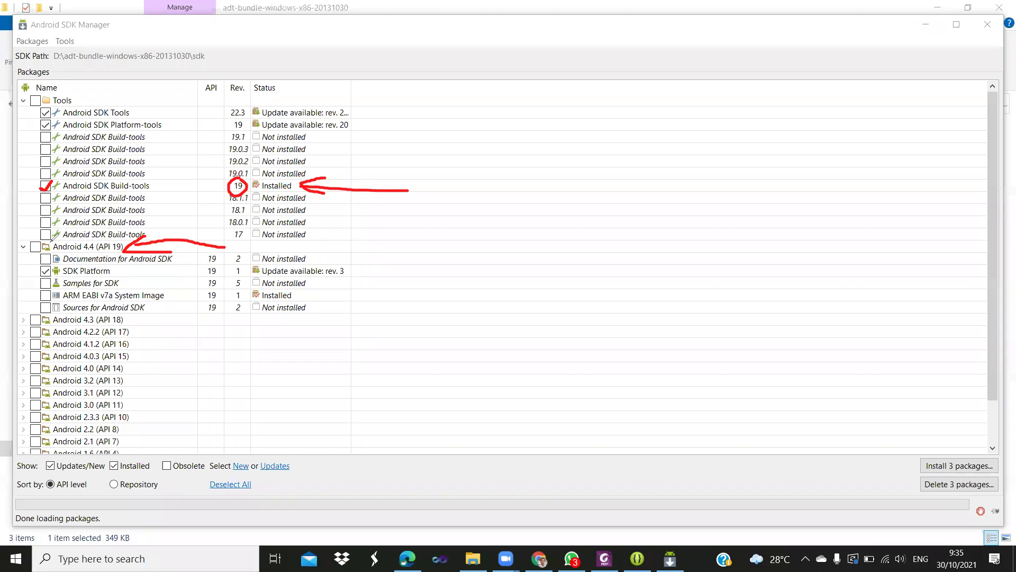
{"action": "left_click_drag", "start_coordinate": [31, 244], "coordinate": [45, 239]}
{"action": "mouse_move", "coordinate": [50, 254]}
{"action": "left_mouse_down"}
{"action": "mouse_move", "coordinate": [42, 261]}
{"action": "mouse_move", "coordinate": [58, 300]}
{"action": "left_mouse_up"}
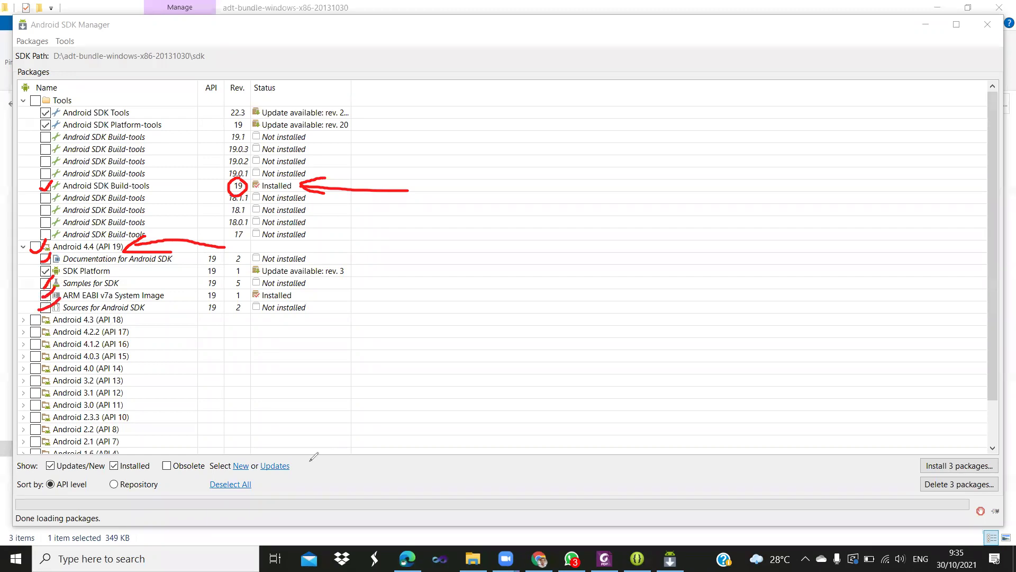
Select all Android 4.4 (API 19) packages and Android SDK Build-tools 19, and mark the install option with a red circle and arrow.
{"action": "left_click", "coordinate": [35, 247]}
{"action": "left_click", "coordinate": [44, 187]}
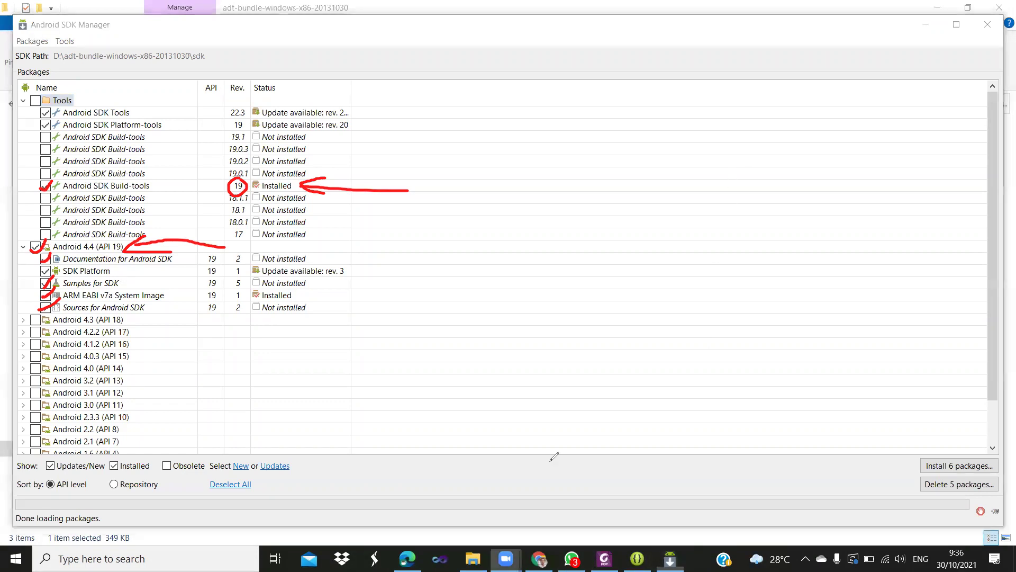
{"action": "mouse_move", "coordinate": [965, 426]}
{"action": "left_mouse_down"}
{"action": "mouse_move", "coordinate": [917, 455]}
{"action": "mouse_move", "coordinate": [944, 470]}
{"action": "mouse_move", "coordinate": [996, 472]}
{"action": "mouse_move", "coordinate": [968, 427]}
{"action": "left_mouse_up"}
{"action": "mouse_move", "coordinate": [877, 286]}
{"action": "left_mouse_down"}
{"action": "mouse_move", "coordinate": [937, 433]}
{"action": "mouse_move", "coordinate": [947, 413]}
{"action": "left_mouse_up"}
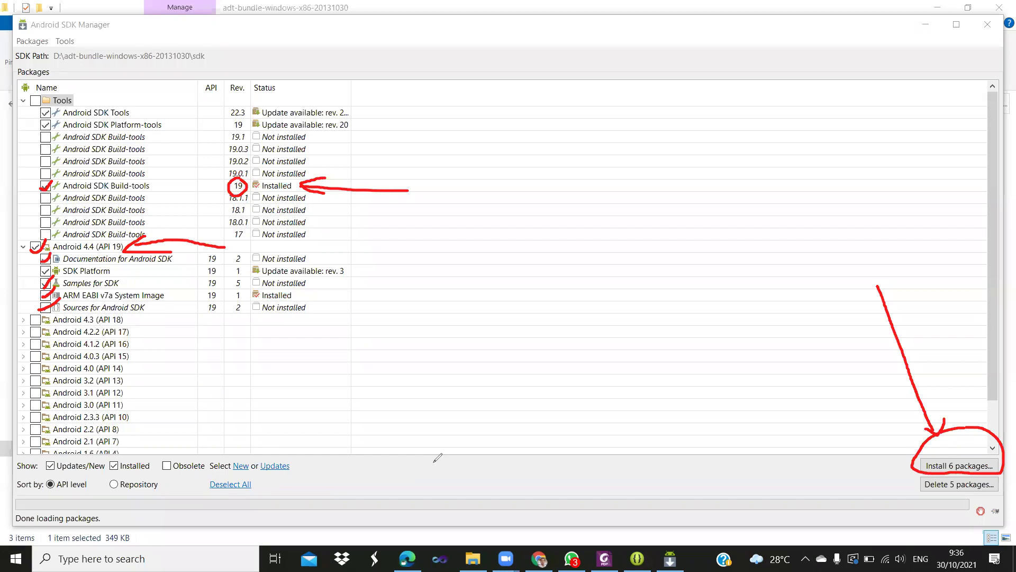
Clear the annotations, close the Android SDK Manager and switch back to the ADT window.
{"action": "key", "text": "Escape"}
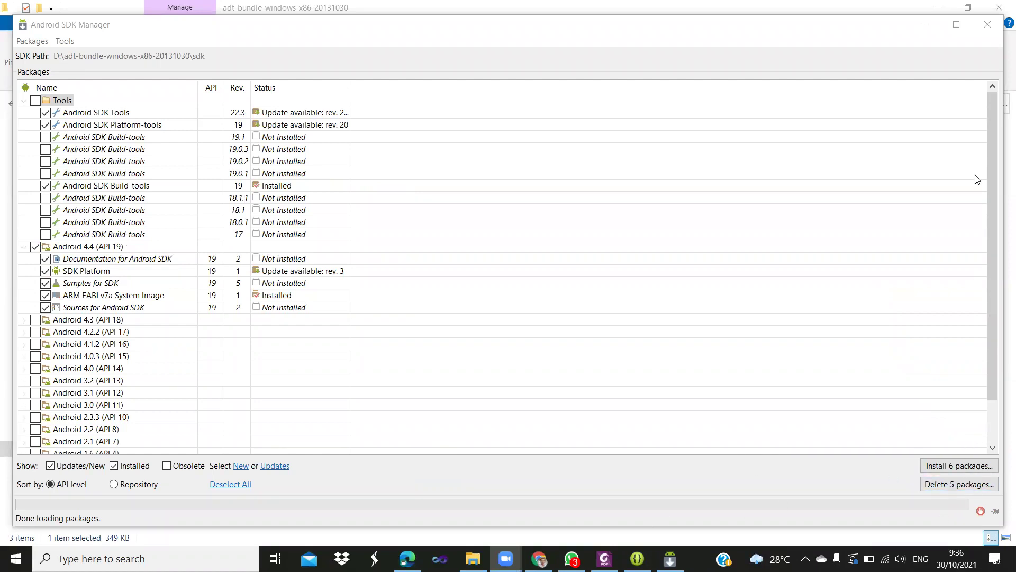
{"action": "left_click", "coordinate": [988, 24]}
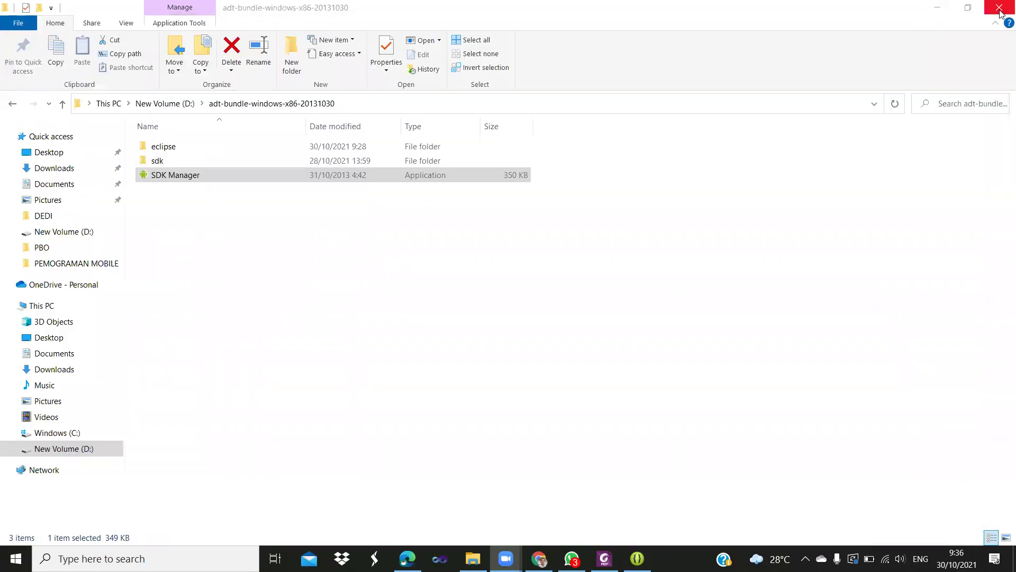
{"action": "key", "text": "super+d"}
{"action": "mouse_move", "coordinate": [636, 558]}
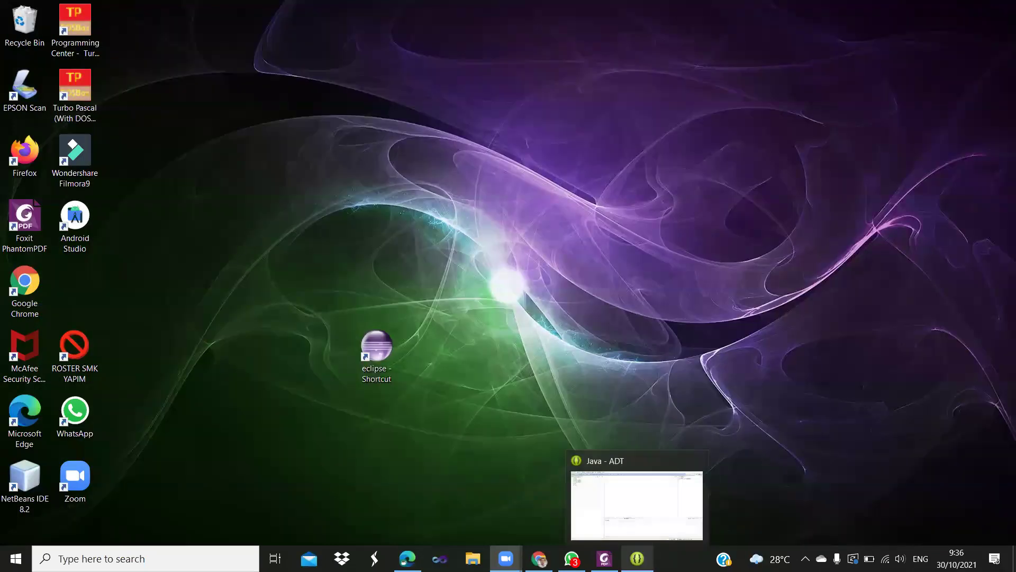
{"action": "left_click", "coordinate": [650, 515]}
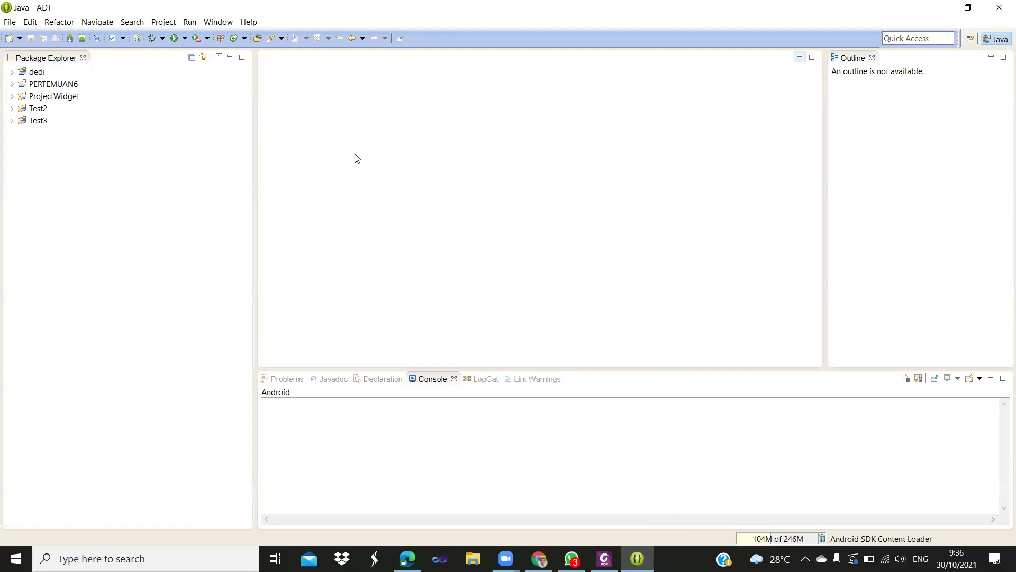
Open the Android page of the ADT preferences.
{"action": "left_click", "coordinate": [222, 25]}
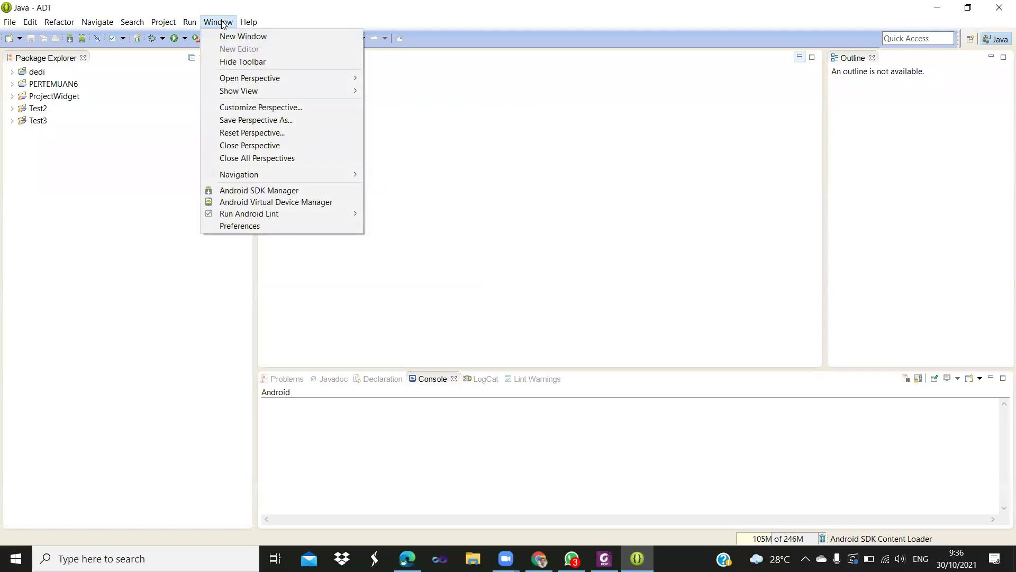
{"action": "left_click", "coordinate": [284, 226]}
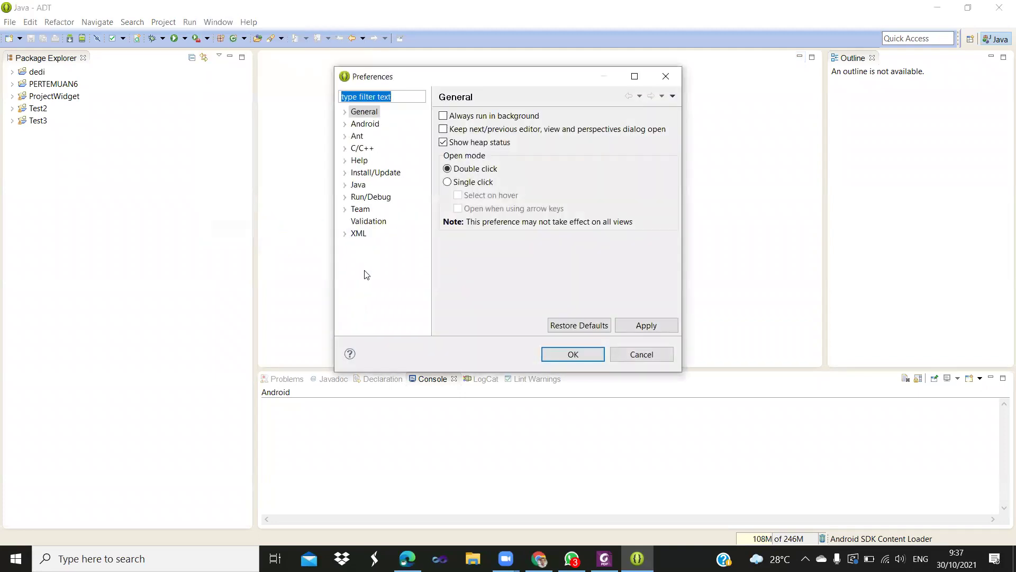
{"action": "left_click", "coordinate": [364, 126]}
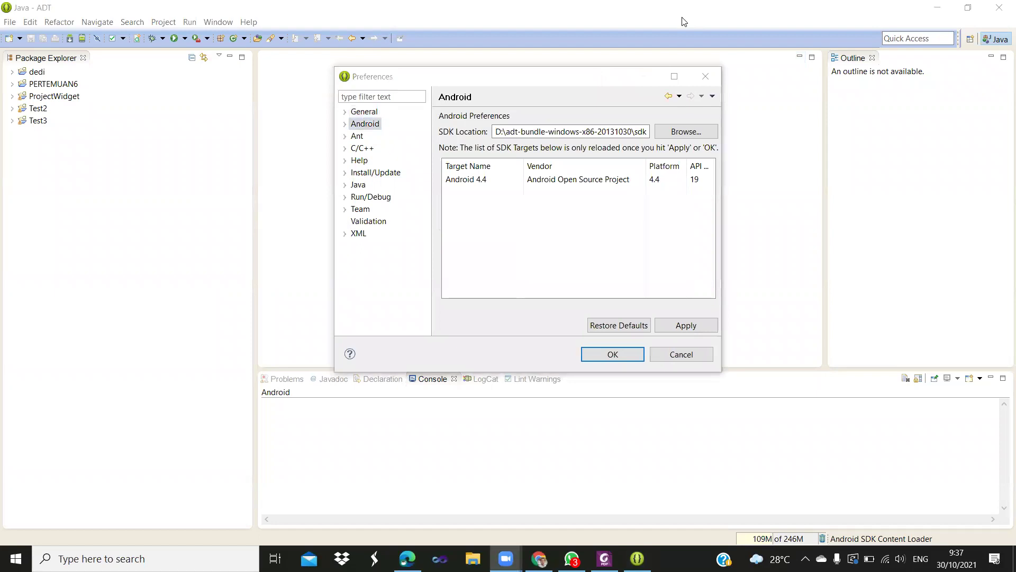
Circle the Android 4.4 target row and its API level in red, clear the annotations and cancel the preferences.
{"action": "mouse_move", "coordinate": [455, 170]}
{"action": "left_mouse_down"}
{"action": "mouse_move", "coordinate": [448, 186]}
{"action": "mouse_move", "coordinate": [719, 182]}
{"action": "mouse_move", "coordinate": [723, 171]}
{"action": "mouse_move", "coordinate": [447, 164]}
{"action": "left_mouse_up"}
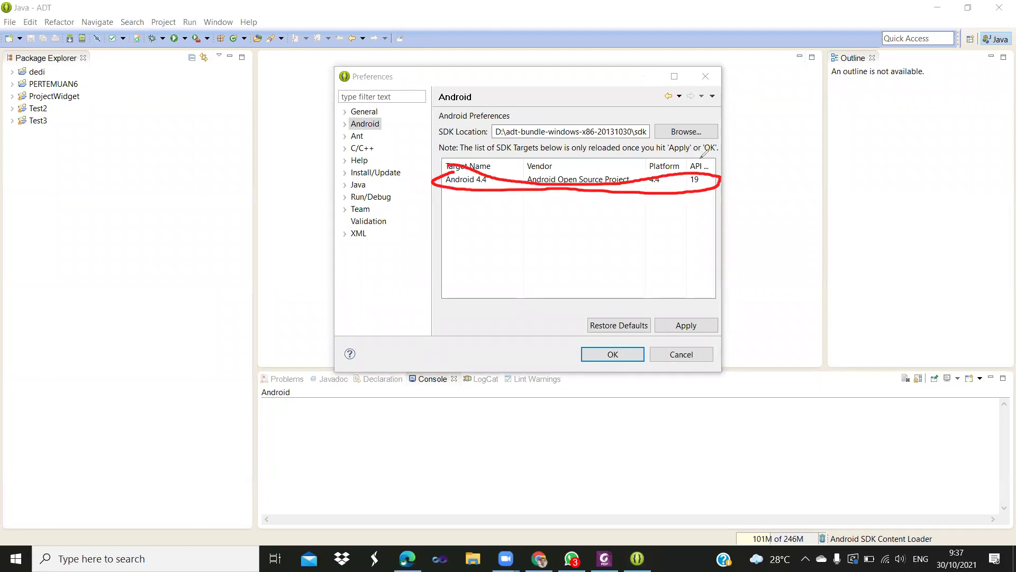
{"action": "mouse_move", "coordinate": [693, 152]}
{"action": "left_mouse_down"}
{"action": "mouse_move", "coordinate": [683, 204]}
{"action": "mouse_move", "coordinate": [725, 155]}
{"action": "mouse_move", "coordinate": [685, 154]}
{"action": "left_mouse_up"}
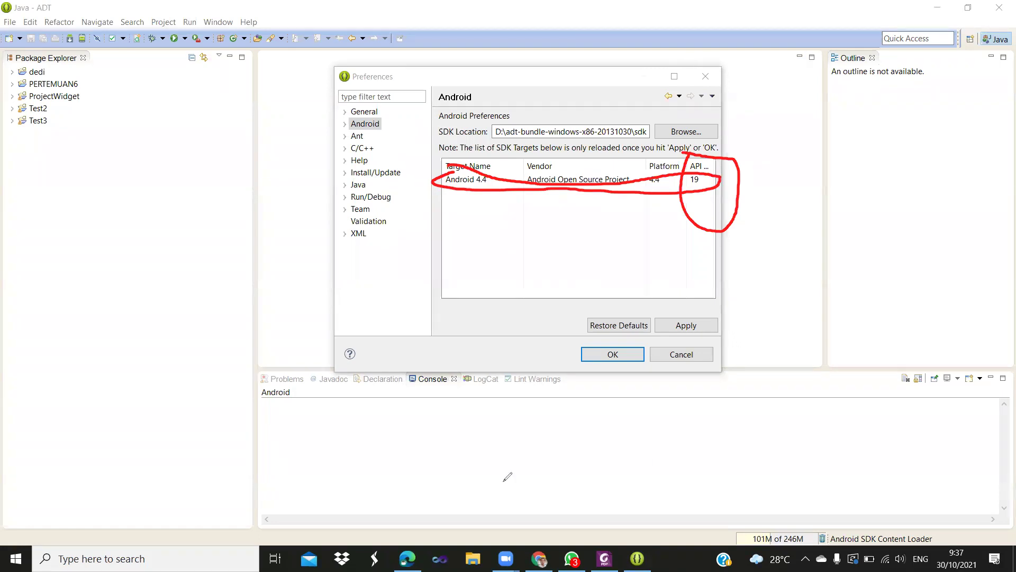
{"action": "key", "text": "e"}
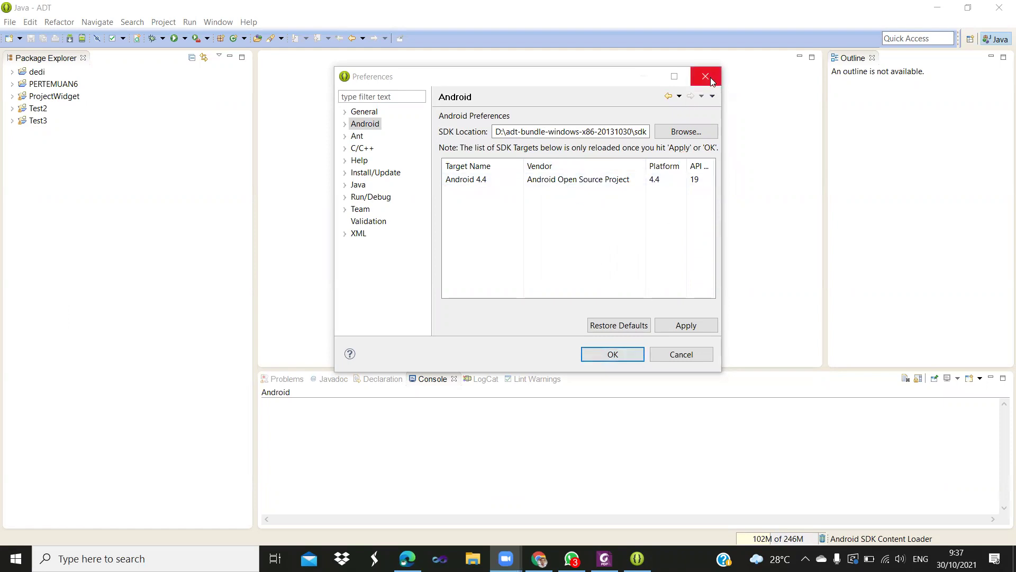
{"action": "left_click", "coordinate": [518, 179]}
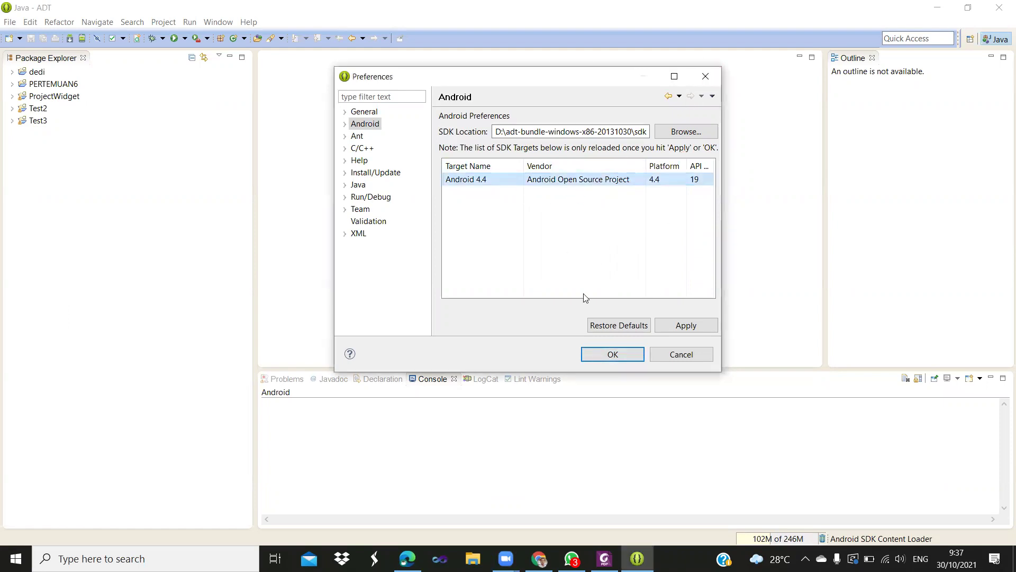
{"action": "left_click", "coordinate": [683, 358]}
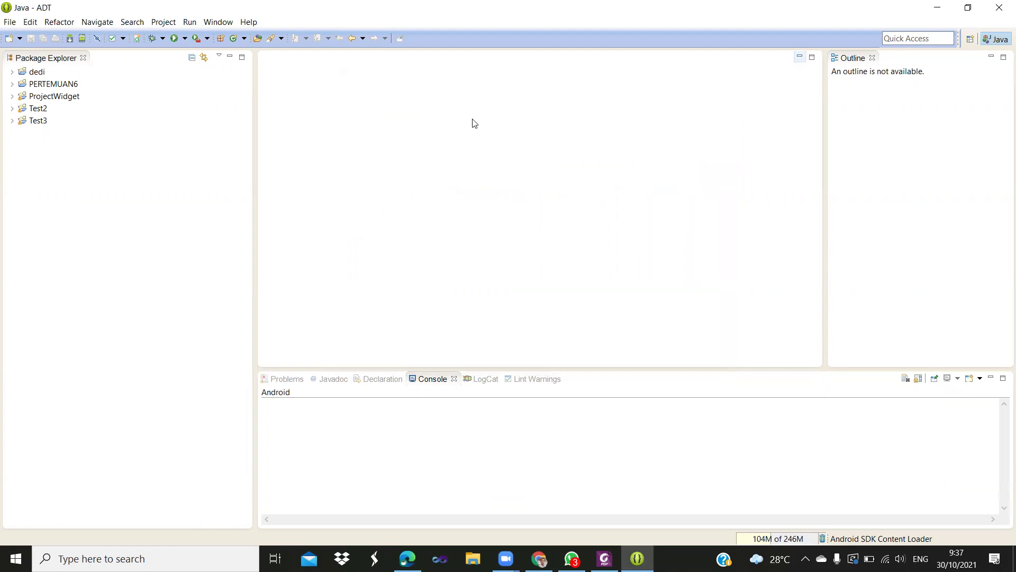
Open the Android Virtual Device Manager, circle the devices' platform and API level values in red, and clear the annotations.
{"action": "left_click", "coordinate": [215, 22]}
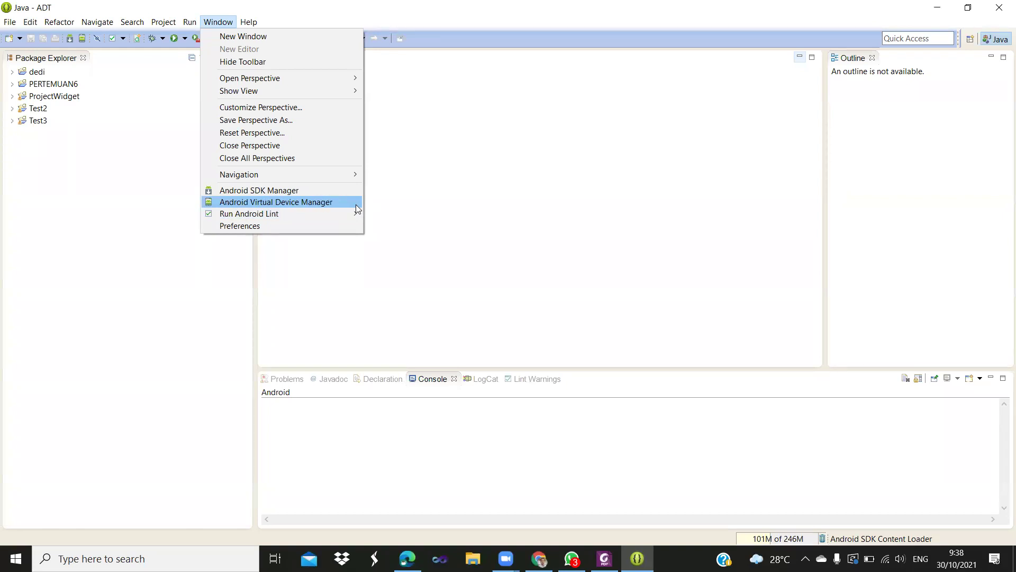
{"action": "left_click", "coordinate": [334, 201]}
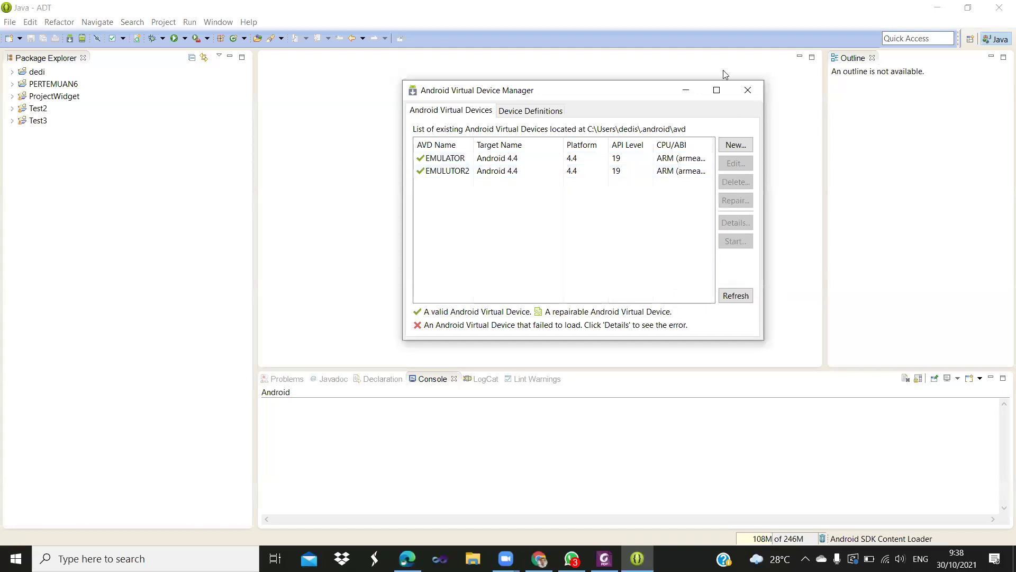
{"action": "mouse_move", "coordinate": [610, 154]}
{"action": "left_mouse_down"}
{"action": "mouse_move", "coordinate": [632, 166]}
{"action": "mouse_move", "coordinate": [623, 152]}
{"action": "mouse_move", "coordinate": [571, 196]}
{"action": "mouse_move", "coordinate": [583, 146]}
{"action": "left_mouse_up"}
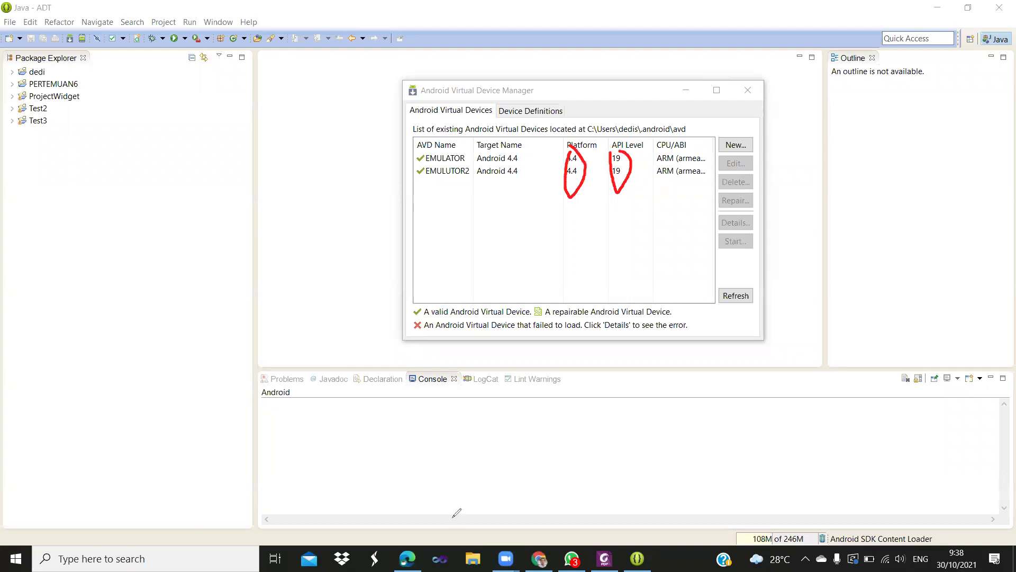
{"action": "key", "text": "e"}
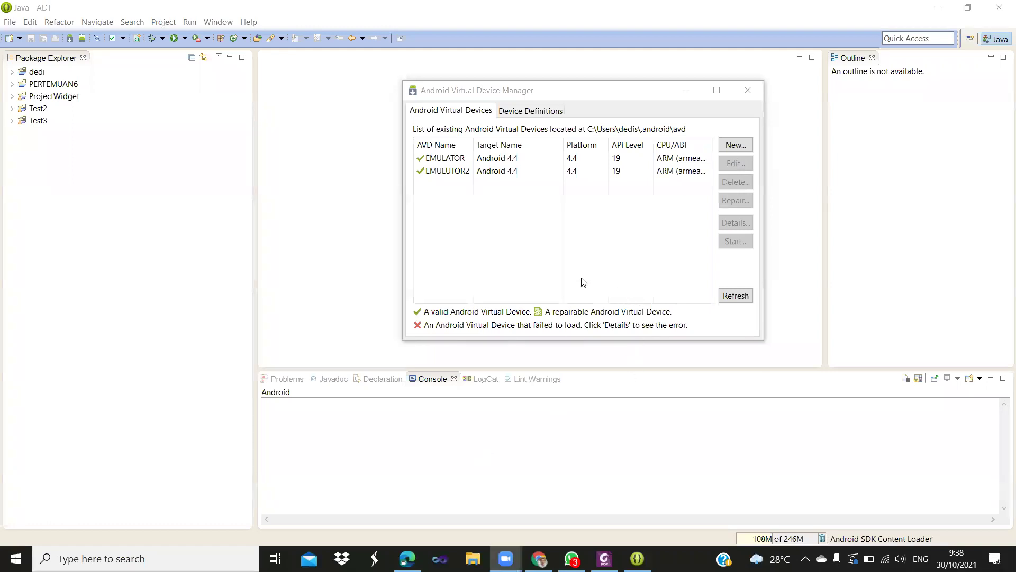
Start a new virtual device named EMULATOR3 using the 2.7" QVGA (240 × 320: ldpi) device.
{"action": "left_click", "coordinate": [738, 148]}
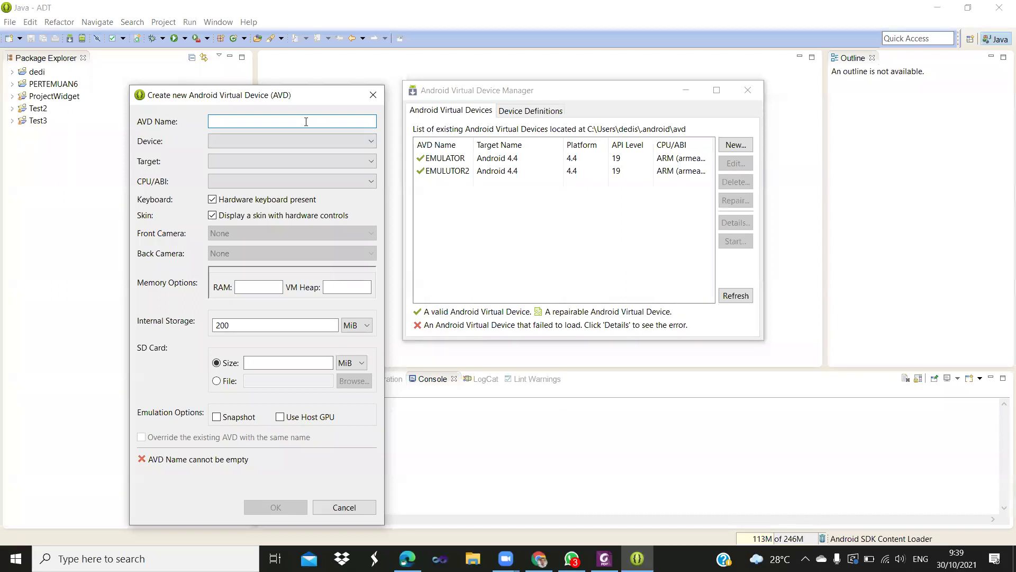
{"action": "type", "text": "EMULATOR3"}
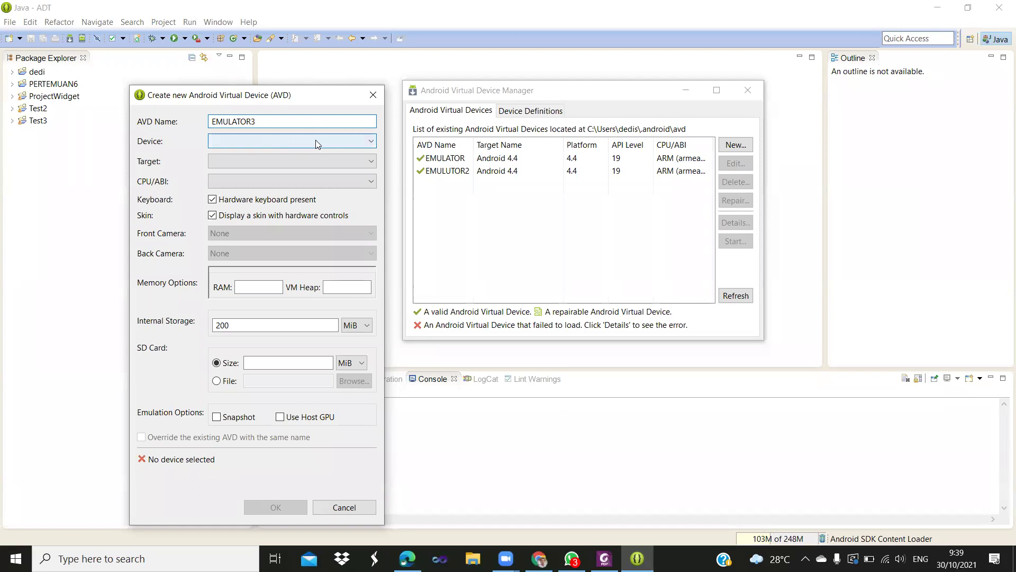
{"action": "left_click", "coordinate": [371, 141]}
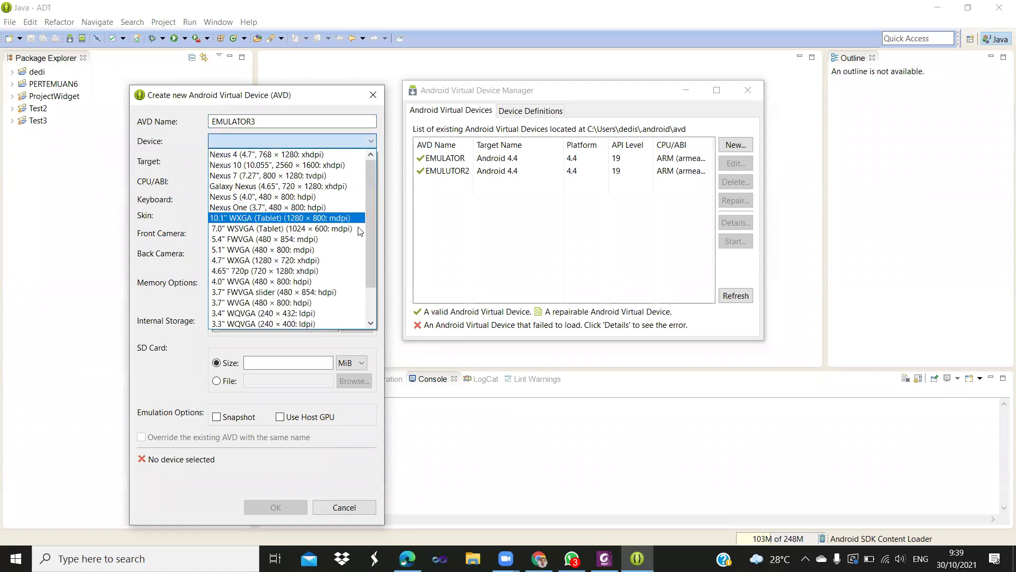
{"action": "scroll", "coordinate": [359, 233], "scroll_direction": "down", "scroll_amount": 2}
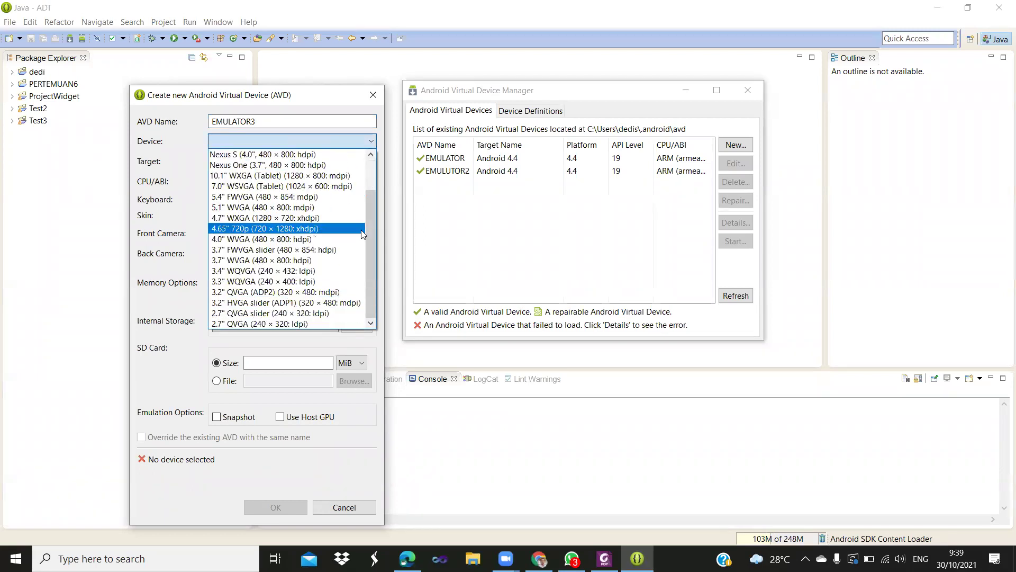
{"action": "left_click", "coordinate": [320, 324]}
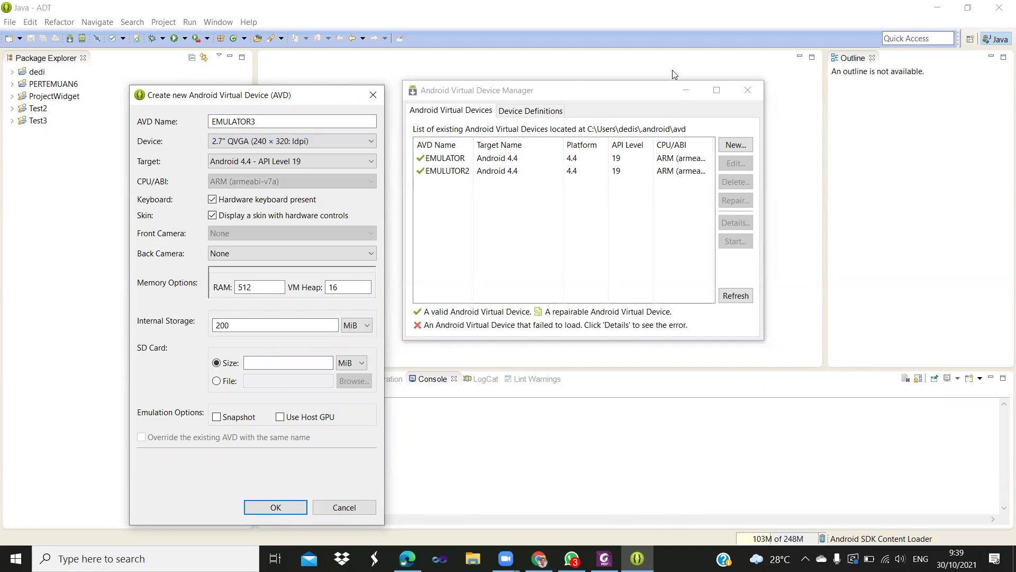
Circle the Internal Storage value in red, write 500 beside it and clear the annotations.
{"action": "left_click_drag", "start_coordinate": [221, 305], "coordinate": [217, 355]}
{"action": "left_click_drag", "start_coordinate": [255, 297], "coordinate": [218, 354]}
{"action": "mouse_move", "coordinate": [301, 314]}
{"action": "left_mouse_down"}
{"action": "mouse_move", "coordinate": [290, 343]}
{"action": "mouse_move", "coordinate": [308, 299]}
{"action": "mouse_move", "coordinate": [325, 288]}
{"action": "left_mouse_up"}
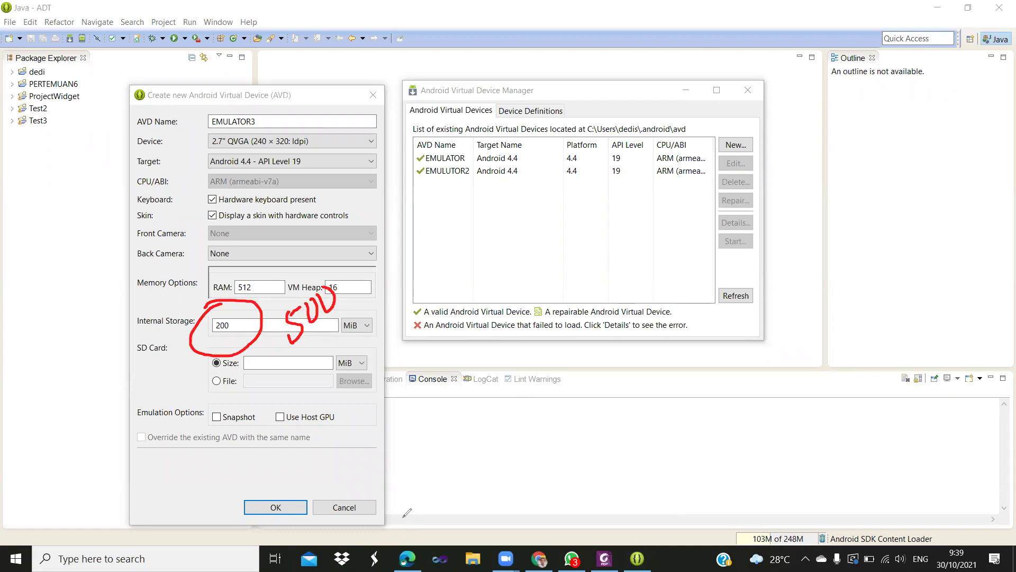
{"action": "key", "text": "e"}
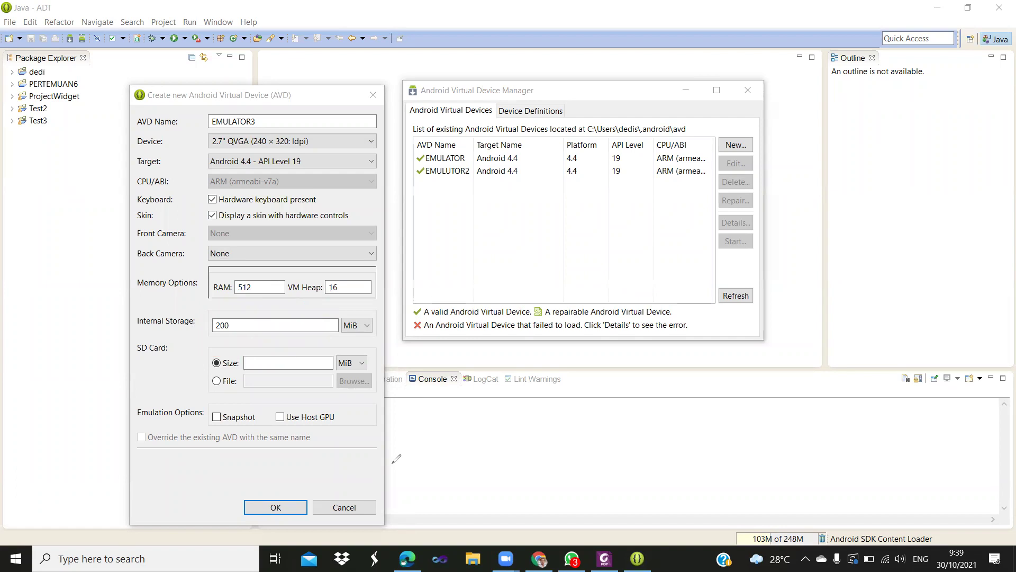
Set the internal storage to 500 MiB and create the virtual device.
{"action": "left_click_drag", "start_coordinate": [219, 325], "coordinate": [212, 331]}
{"action": "type", "text": "5"}
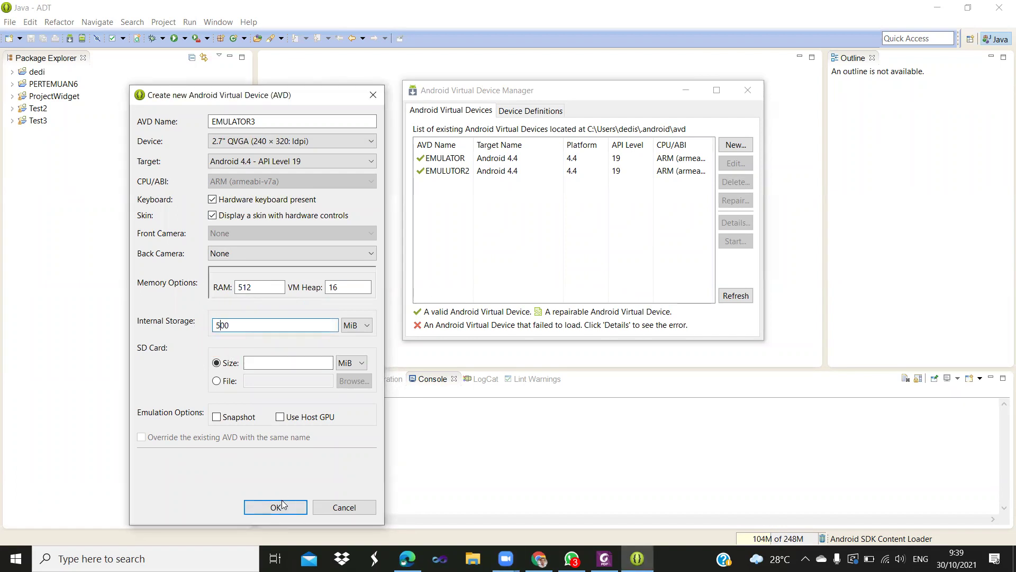
{"action": "left_click", "coordinate": [302, 506]}
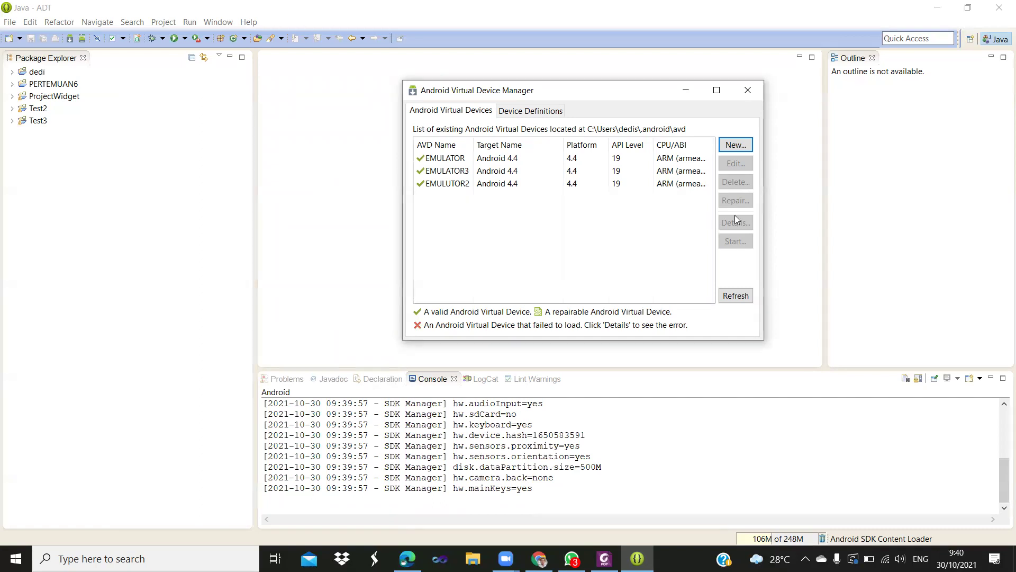
Start the virtual device EMULATOR and launch it with the default launch options.
{"action": "left_click", "coordinate": [529, 171]}
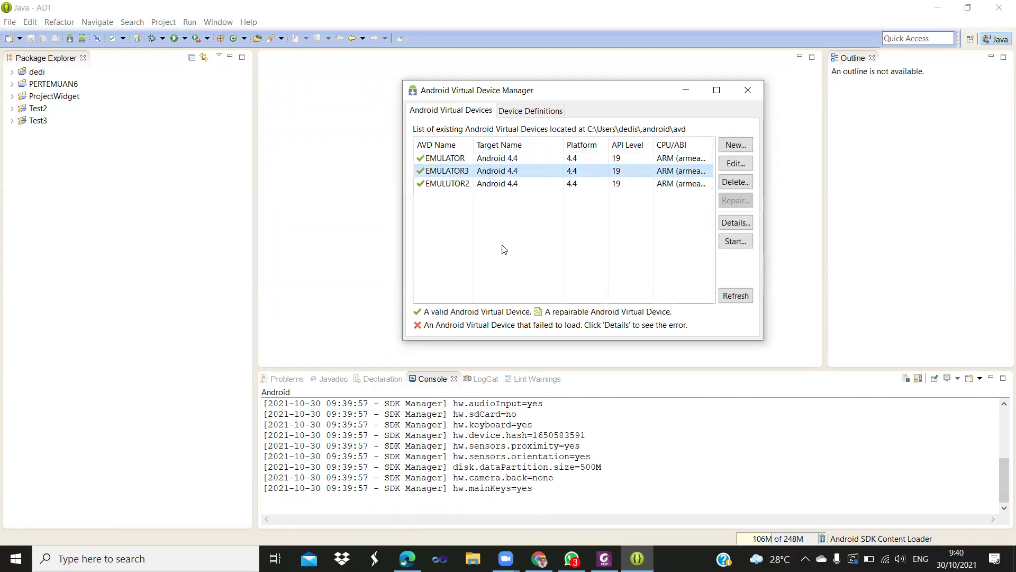
{"action": "left_click", "coordinate": [479, 158]}
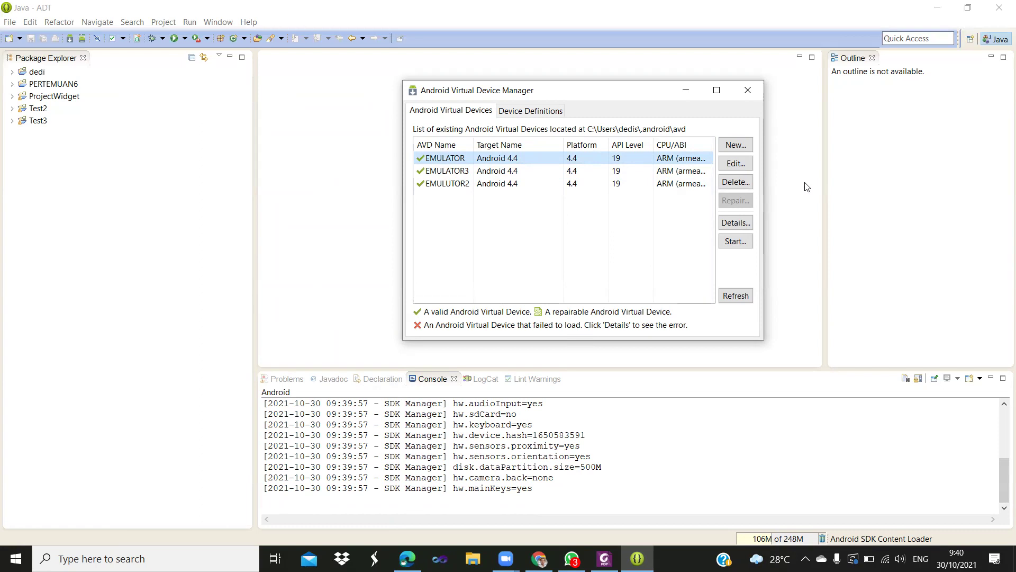
{"action": "left_click", "coordinate": [736, 242]}
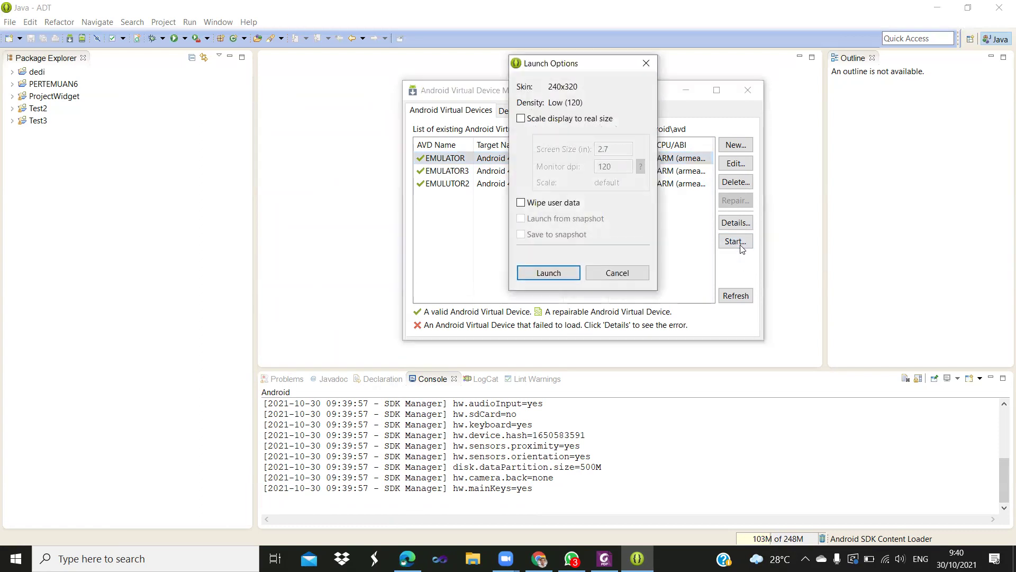
{"action": "left_click", "coordinate": [548, 275]}
{"action": "mouse_move", "coordinate": [529, 248]}
{"action": "left_mouse_down"}
{"action": "mouse_move", "coordinate": [540, 314]}
{"action": "mouse_move", "coordinate": [526, 245]}
{"action": "left_mouse_up"}
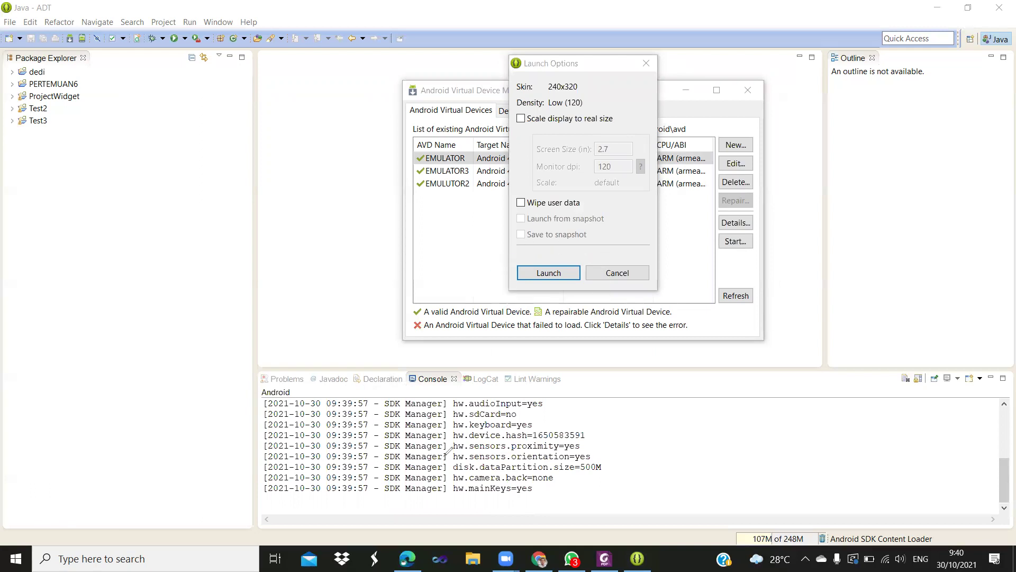
{"action": "left_click", "coordinate": [554, 273]}
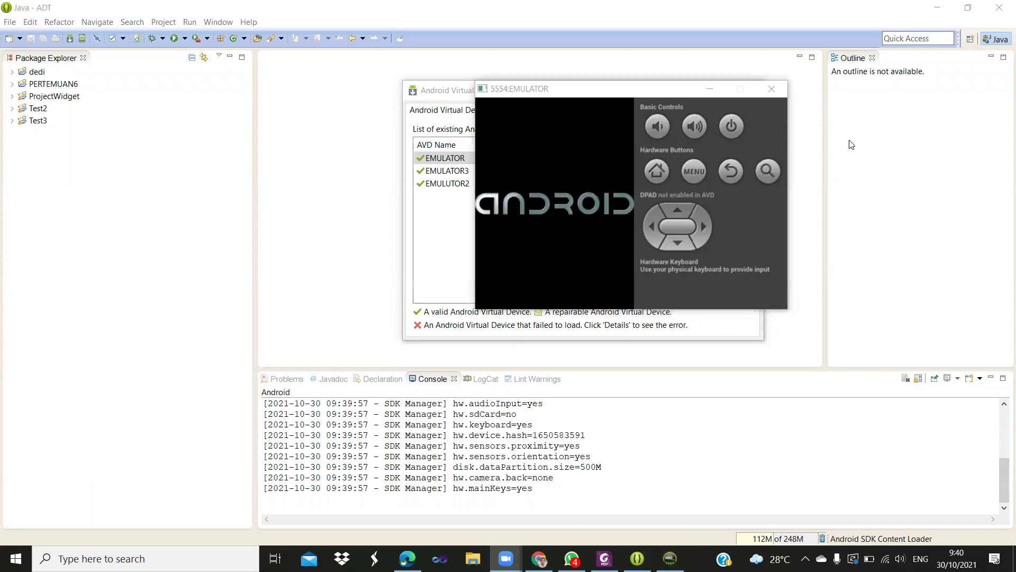
Bring the booting emulator window into focus and unlock its Android lock screen.
{"action": "left_click", "coordinate": [579, 91]}
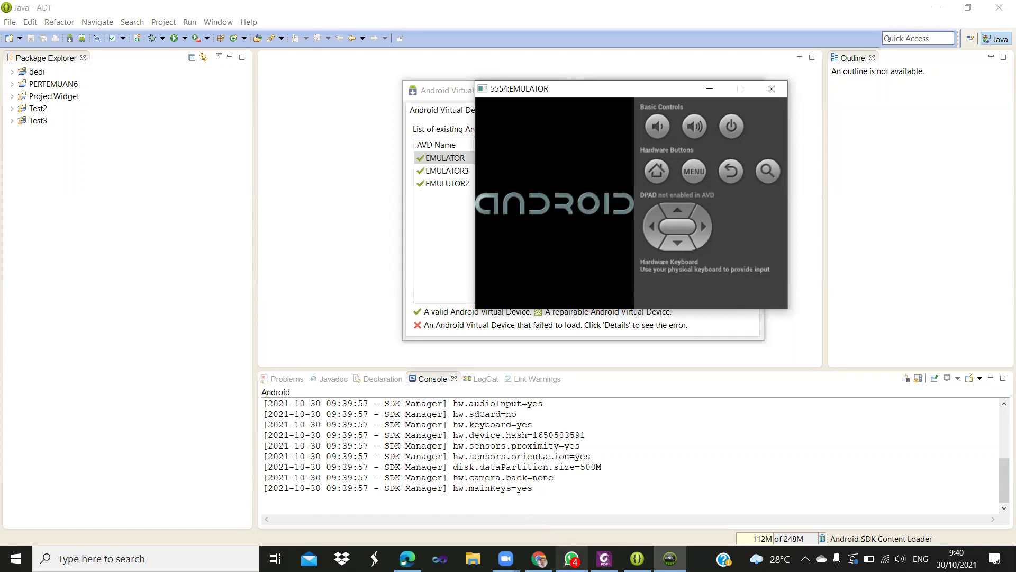
{"action": "mouse_move", "coordinate": [572, 559]}
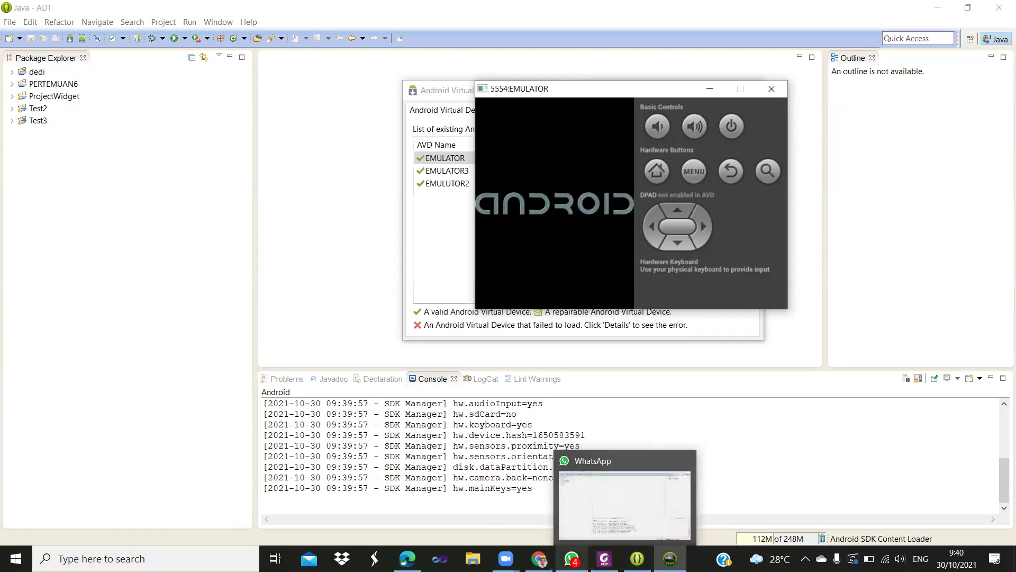
{"action": "mouse_move", "coordinate": [670, 558]}
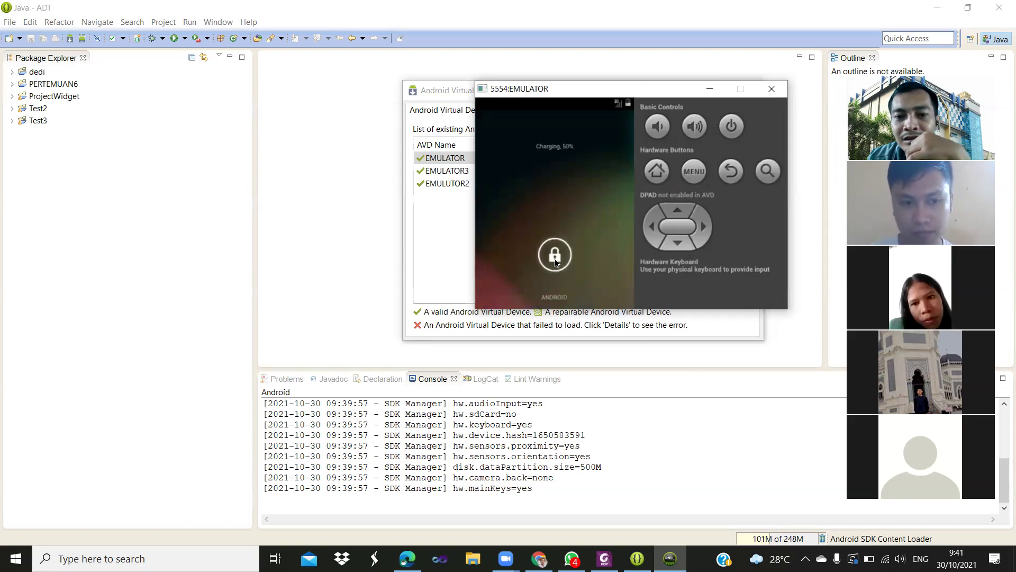
{"action": "left_click_drag", "start_coordinate": [555, 263], "coordinate": [560, 210]}
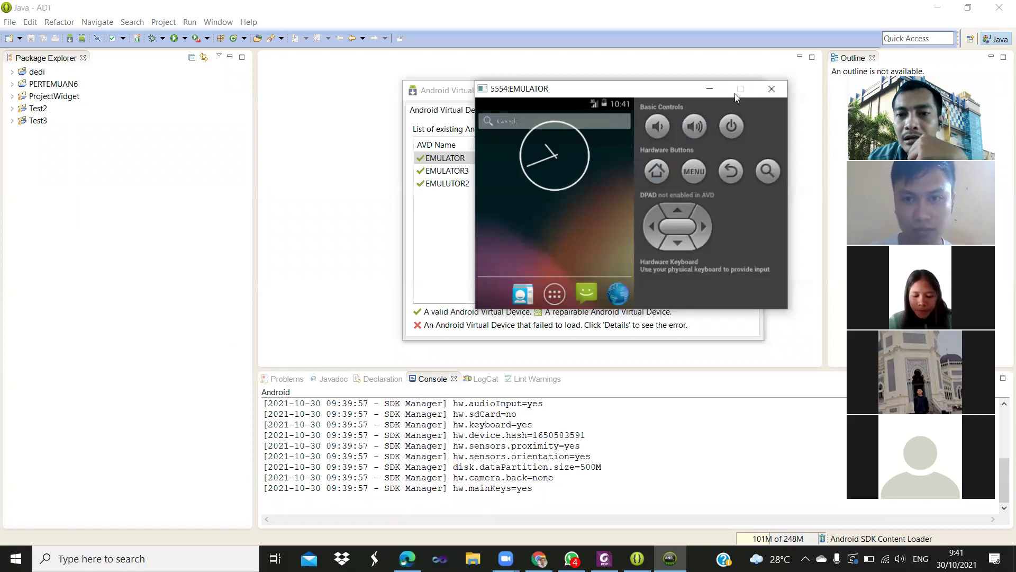
Move the emulator window clear of the Android Virtual Device Manager, close the manager and bring the emulator back to the front.
{"action": "left_click_drag", "start_coordinate": [648, 91], "coordinate": [651, 214]}
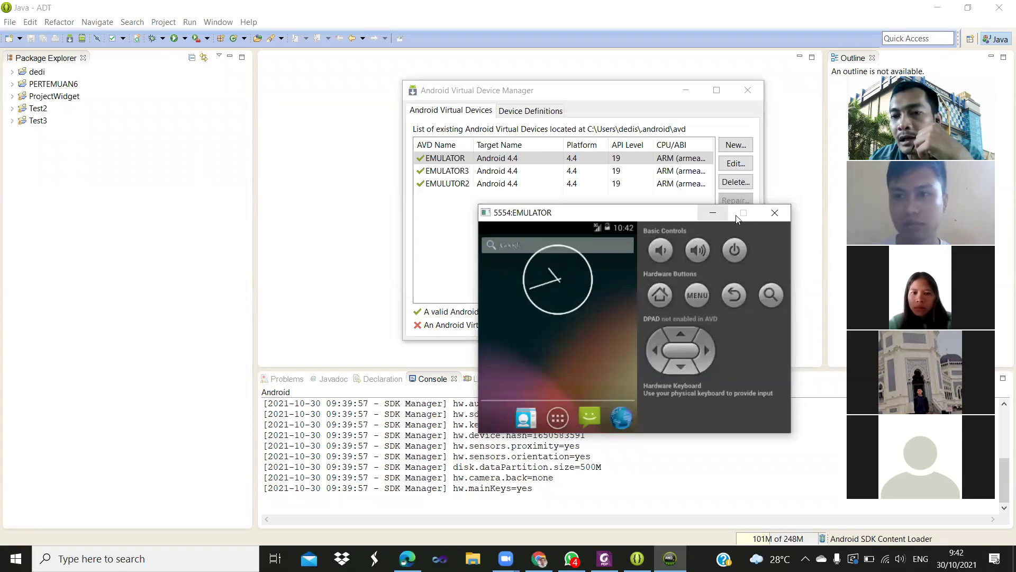
{"action": "left_click_drag", "start_coordinate": [635, 208], "coordinate": [661, 276]}
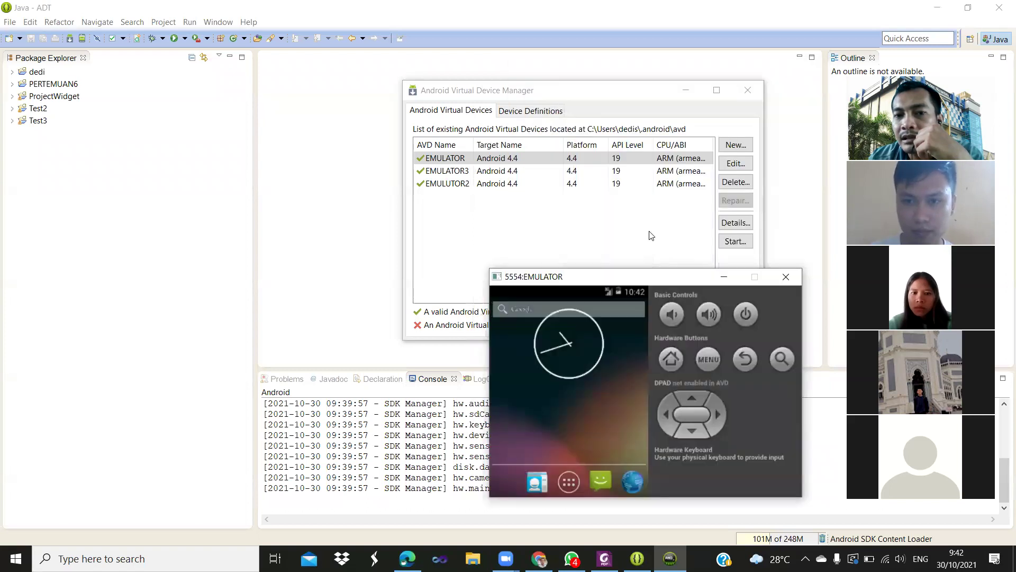
{"action": "left_click", "coordinate": [543, 94]}
{"action": "left_click_drag", "start_coordinate": [542, 93], "coordinate": [453, 78]}
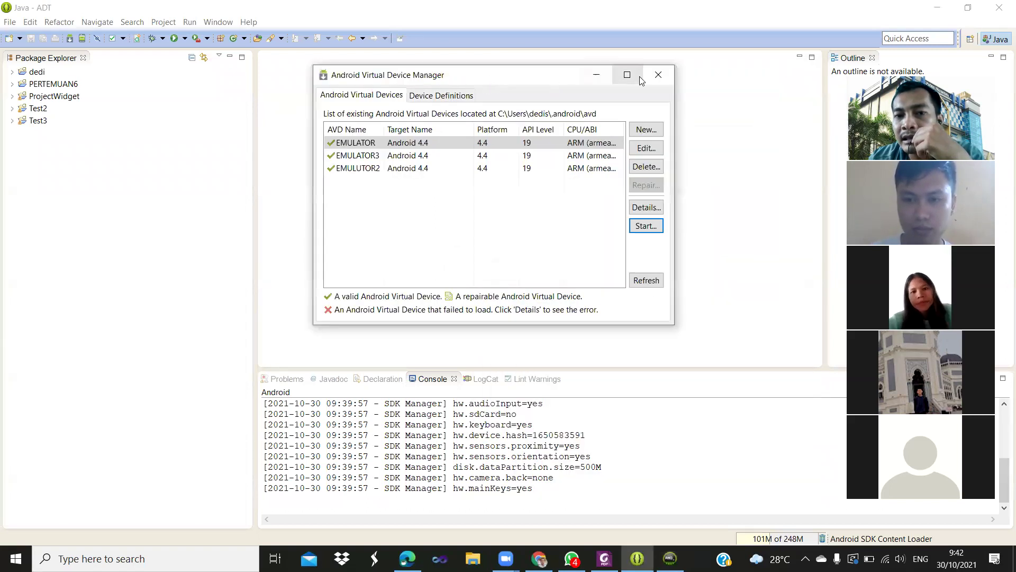
{"action": "left_click", "coordinate": [669, 81]}
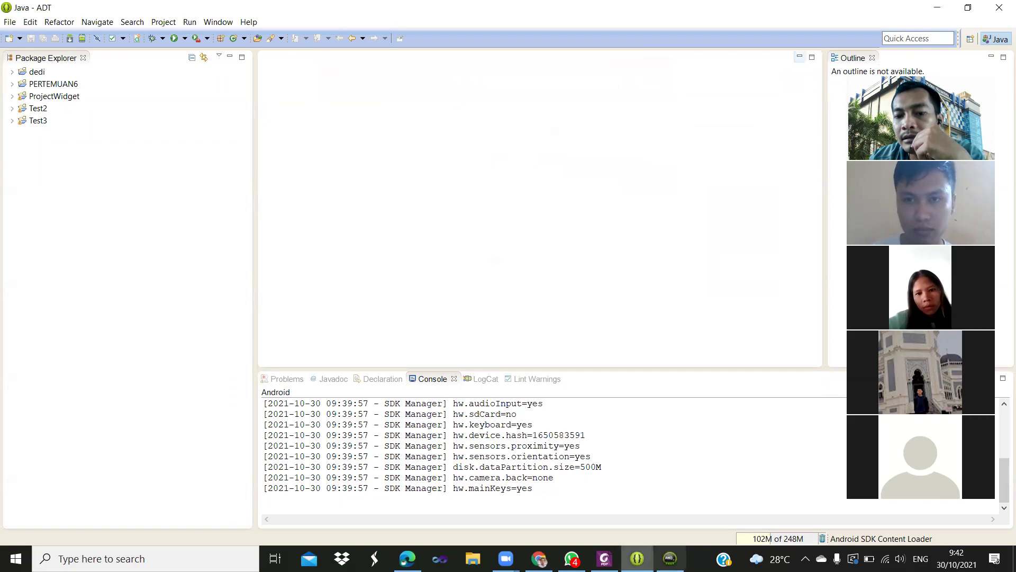
{"action": "left_click", "coordinate": [670, 558]}
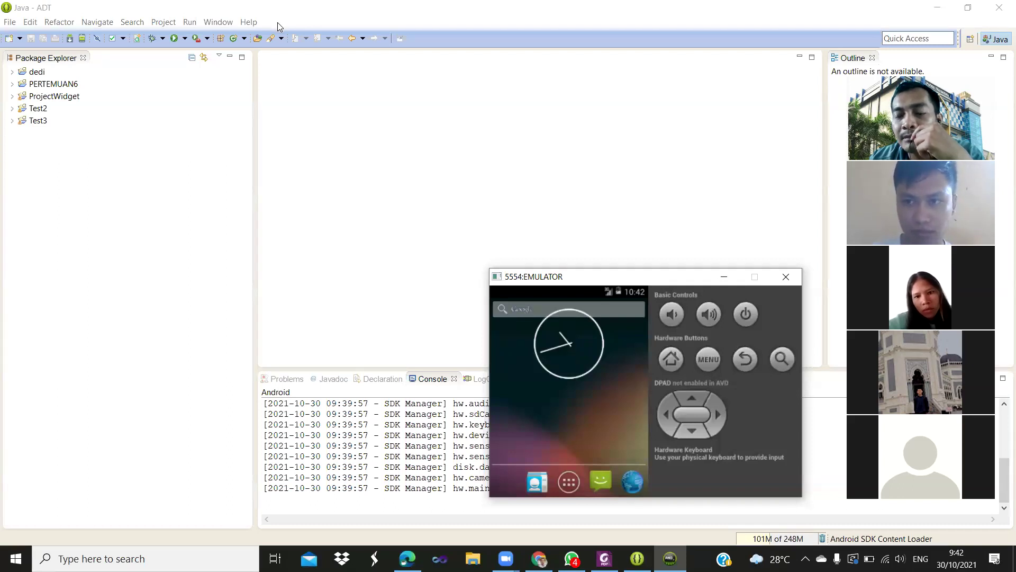
Start a new Android Application Project with the application name HelloWorld.
{"action": "left_click", "coordinate": [10, 21]}
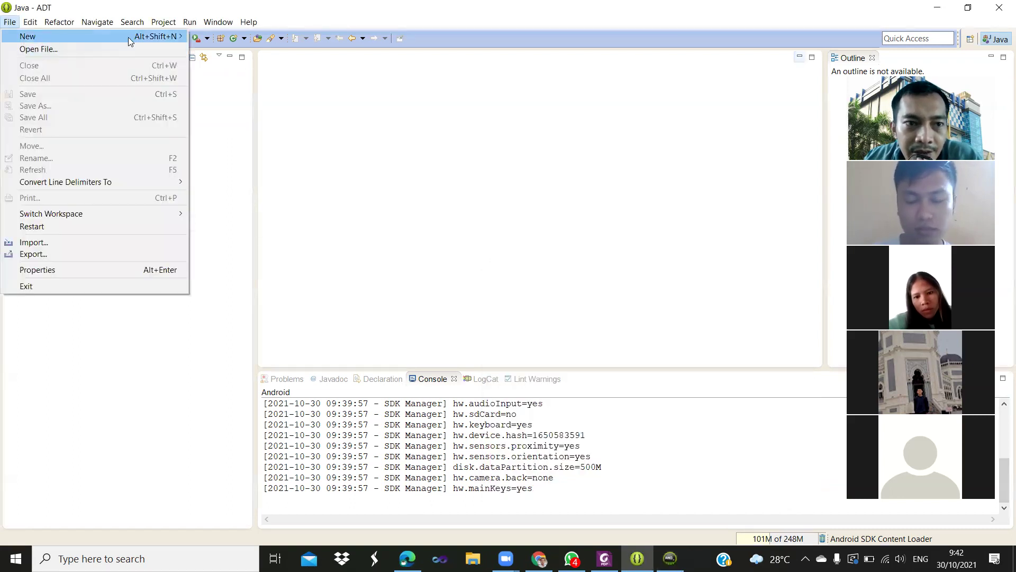
{"action": "mouse_move", "coordinate": [130, 37]}
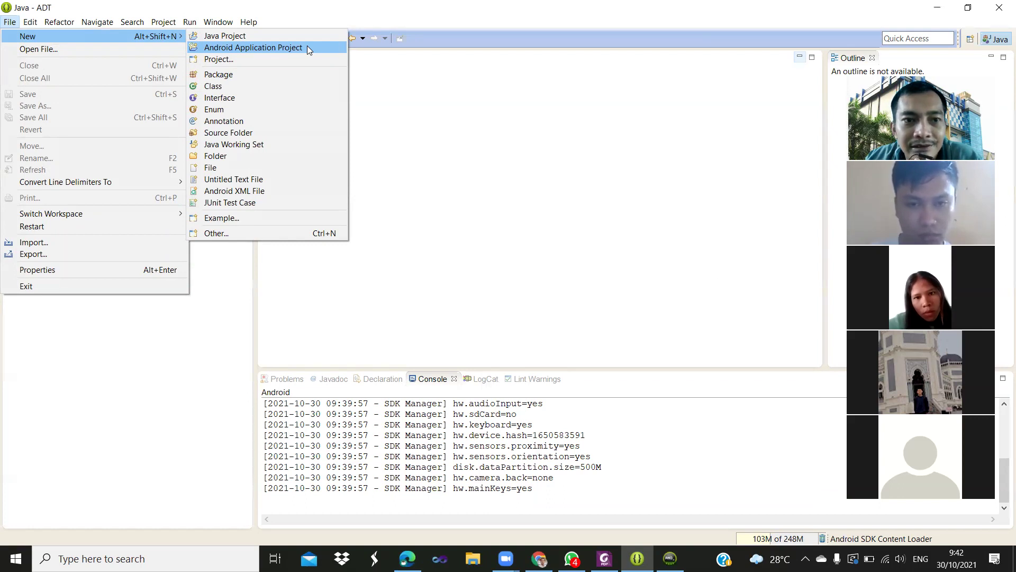
{"action": "left_click", "coordinate": [253, 47]}
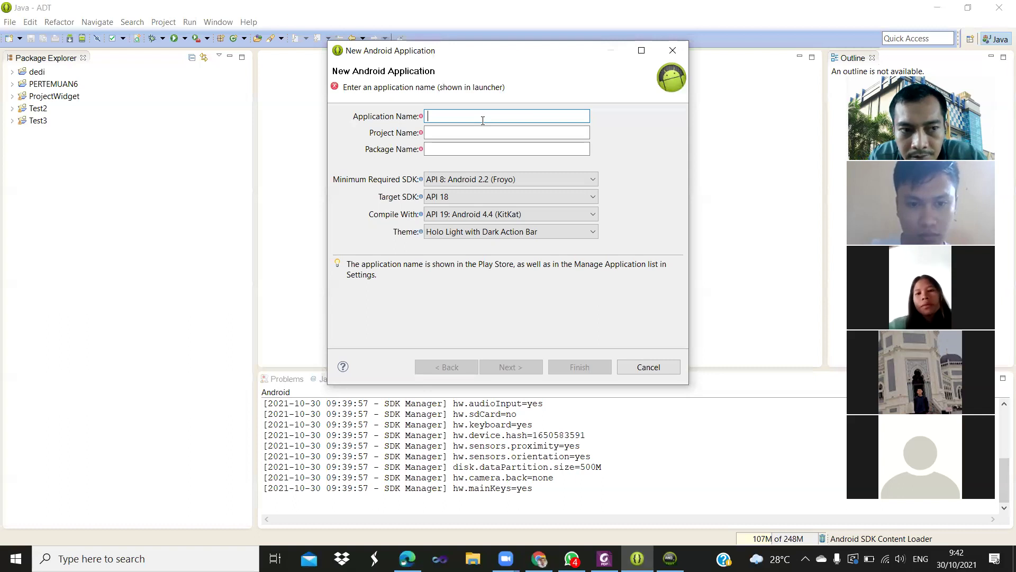
{"action": "type", "text": "n"}
{"action": "key", "text": "BackSpace"}
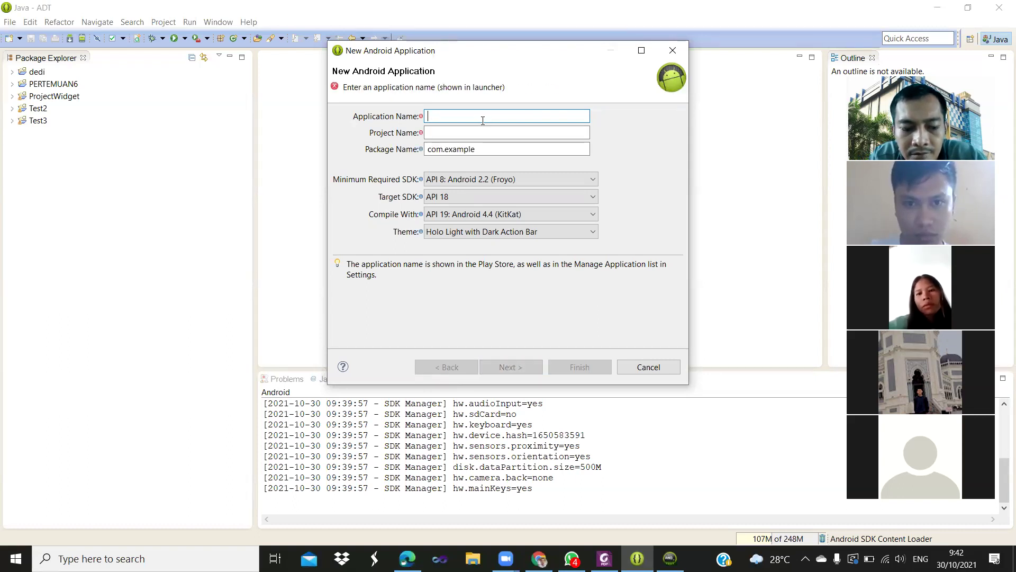
{"action": "type", "text": "H"}
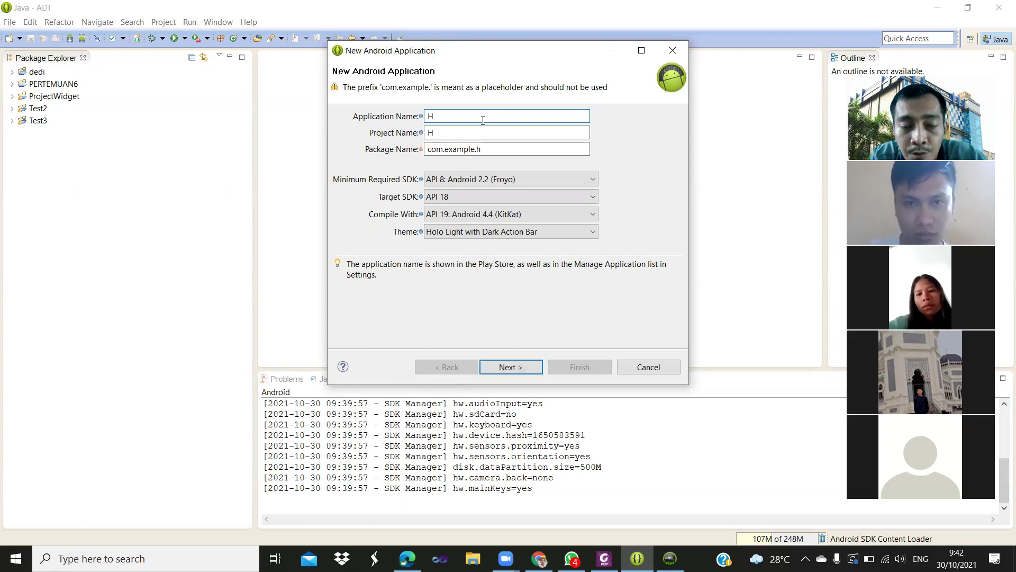
{"action": "type", "text": "ello"}
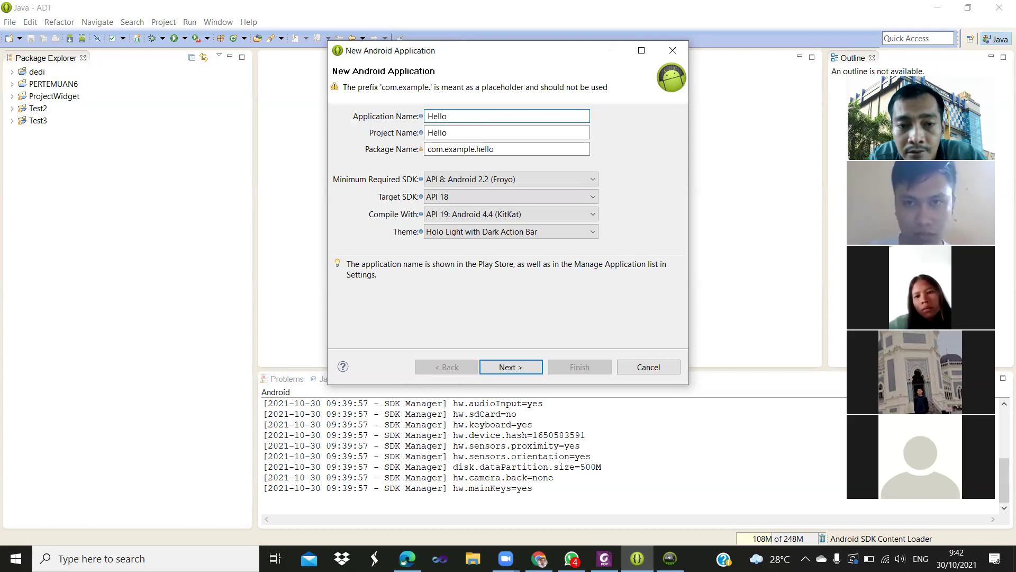
{"action": "type", "text": "World"}
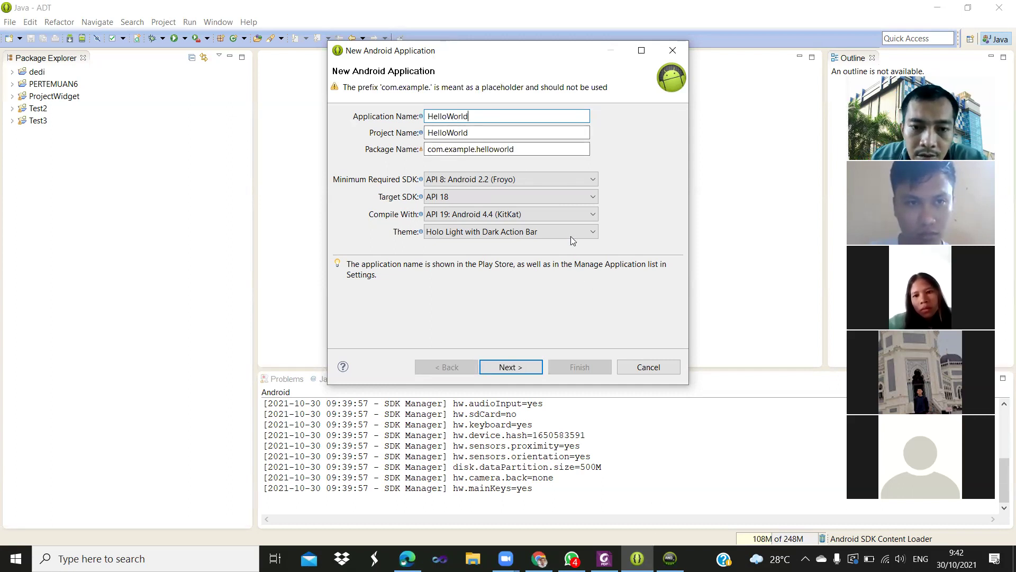
Set the minimum required SDK to API 19: Android 4.4 (KitKat) and continue to the project configuration page.
{"action": "left_click", "coordinate": [546, 178]}
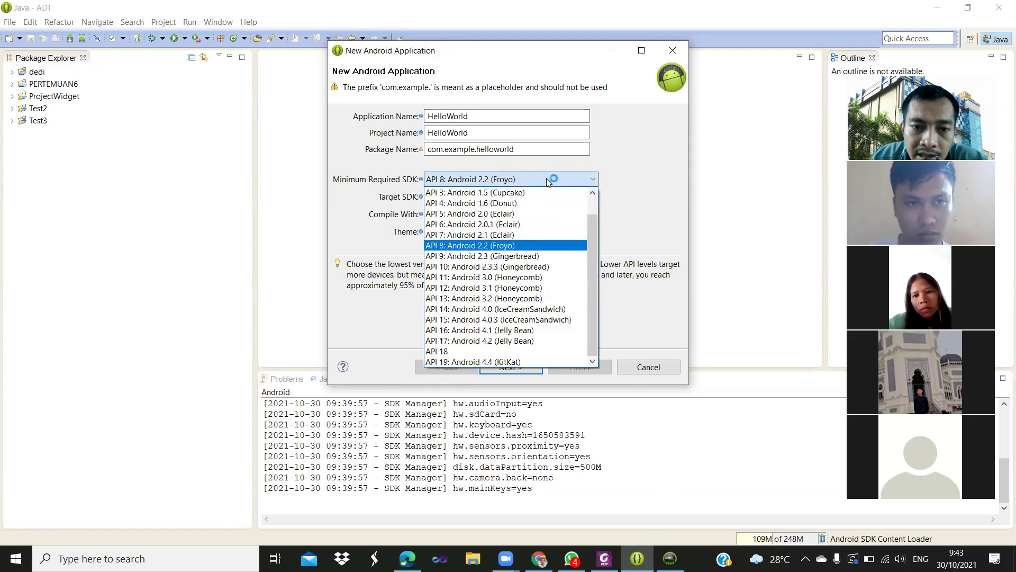
{"action": "left_click", "coordinate": [527, 362]}
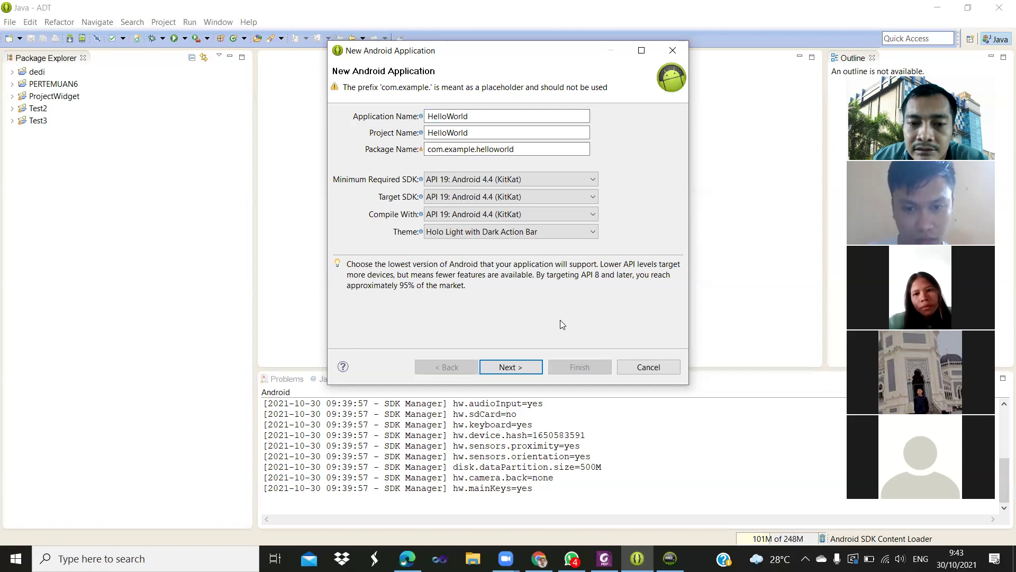
{"action": "left_click", "coordinate": [510, 367]}
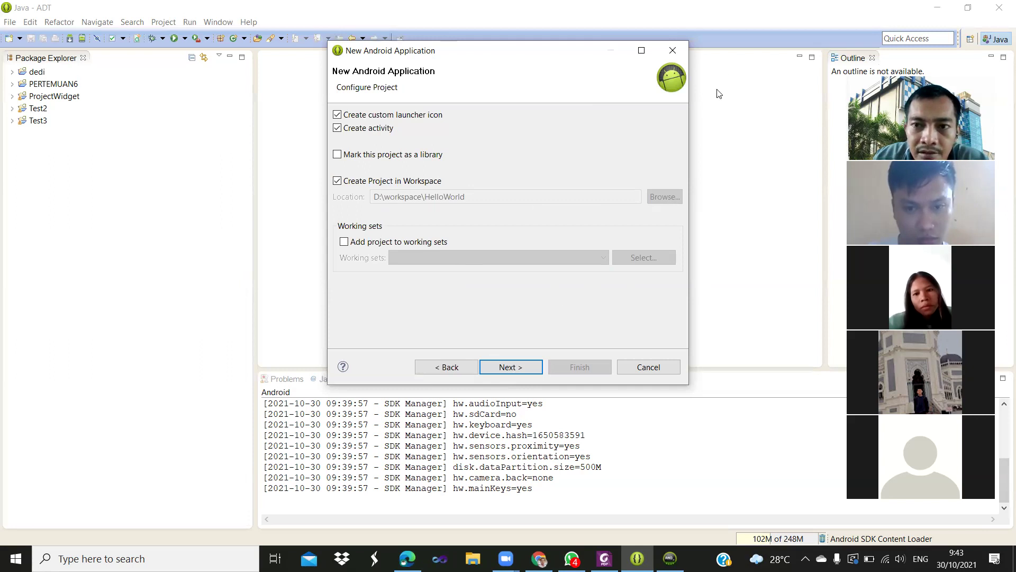
Switch to File Explorer and delete the old HelloWorld folder from the workspace folder on drive D.
{"action": "mouse_move", "coordinate": [460, 176]}
{"action": "left_mouse_down"}
{"action": "mouse_move", "coordinate": [318, 194]}
{"action": "mouse_move", "coordinate": [481, 207]}
{"action": "mouse_move", "coordinate": [495, 174]}
{"action": "mouse_move", "coordinate": [433, 161]}
{"action": "left_mouse_up"}
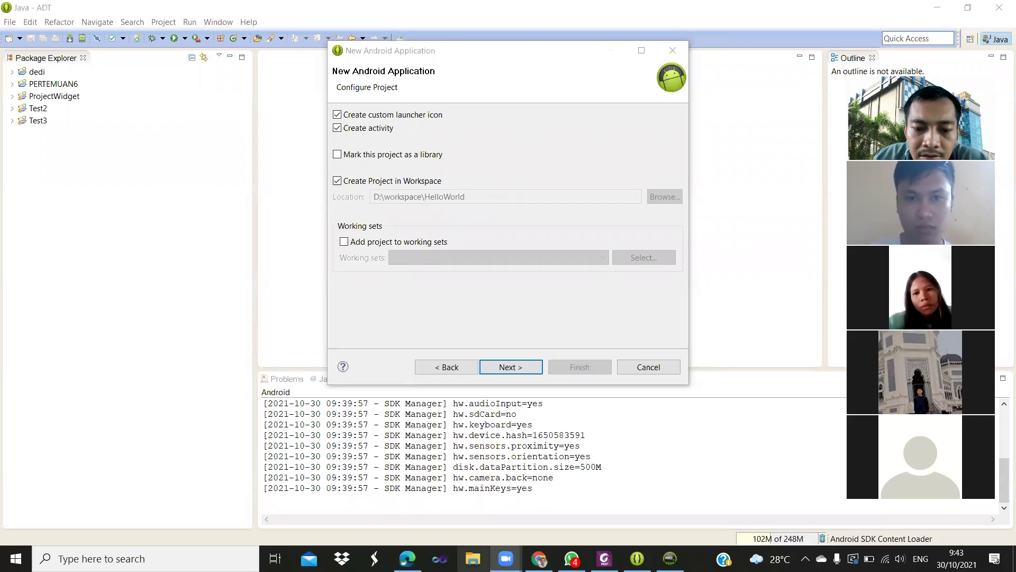
{"action": "key", "text": "super+e"}
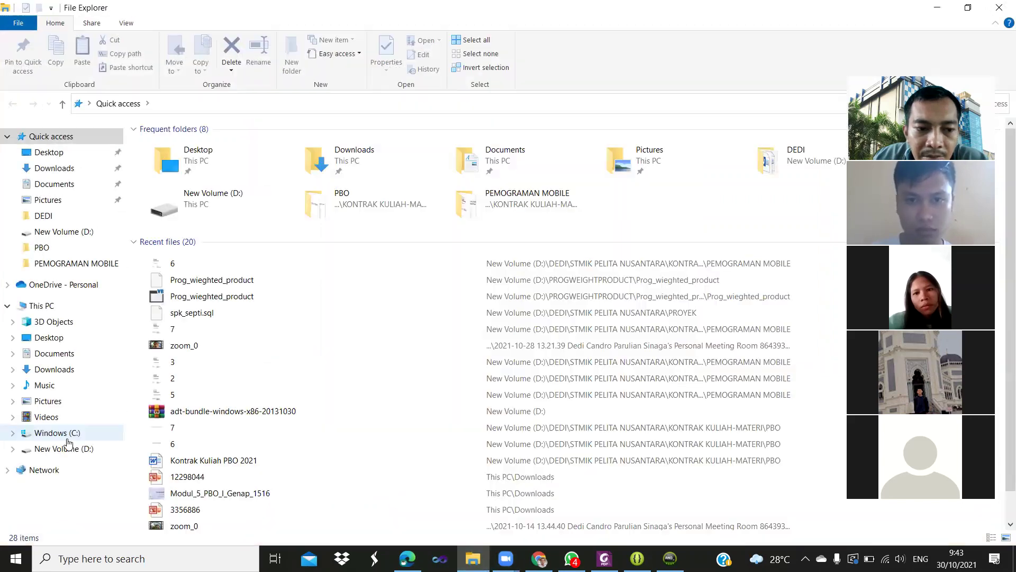
{"action": "left_click", "coordinate": [64, 448]}
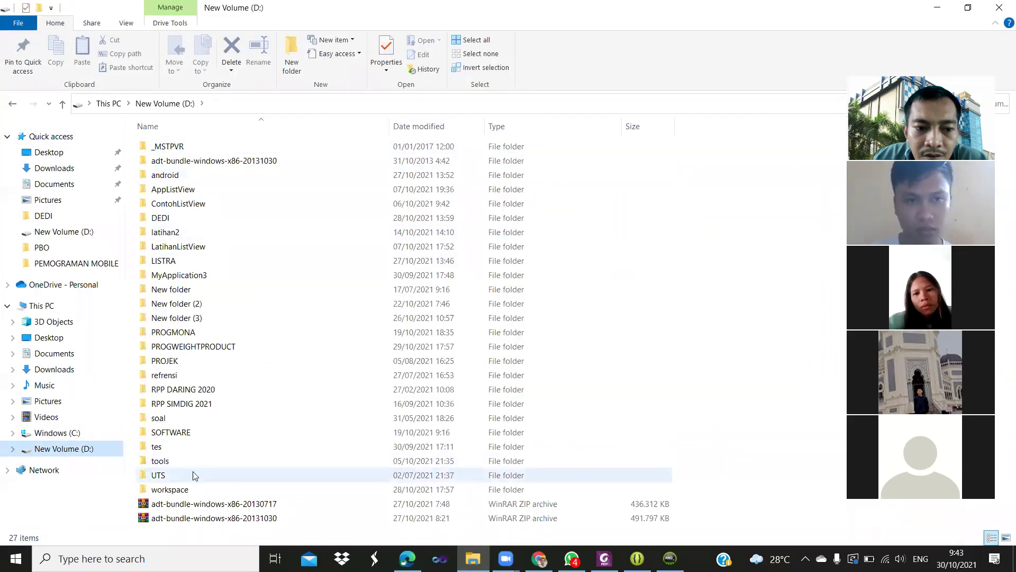
{"action": "left_click", "coordinate": [192, 491]}
{"action": "double_click", "coordinate": [192, 491]}
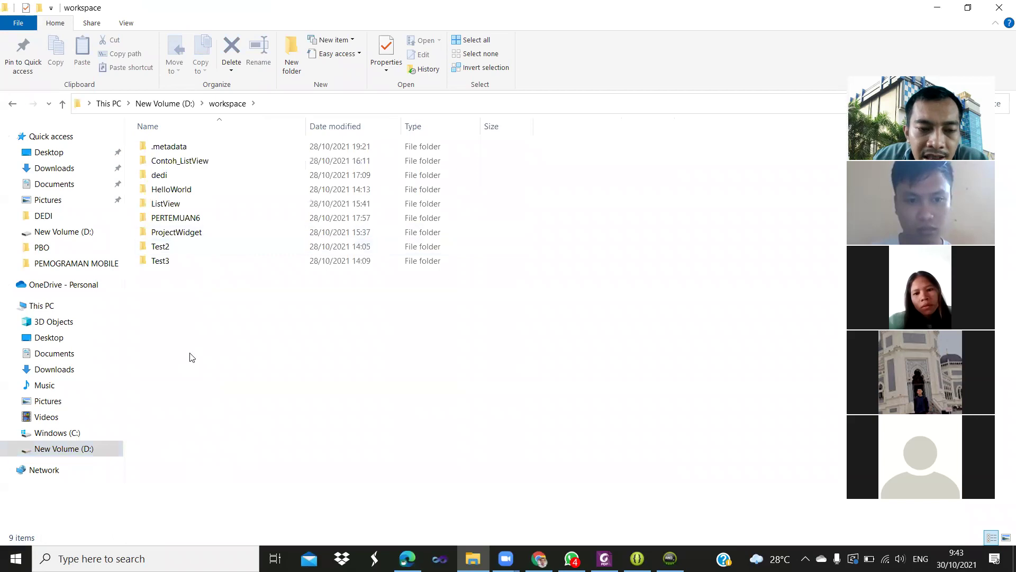
{"action": "left_click", "coordinate": [205, 189]}
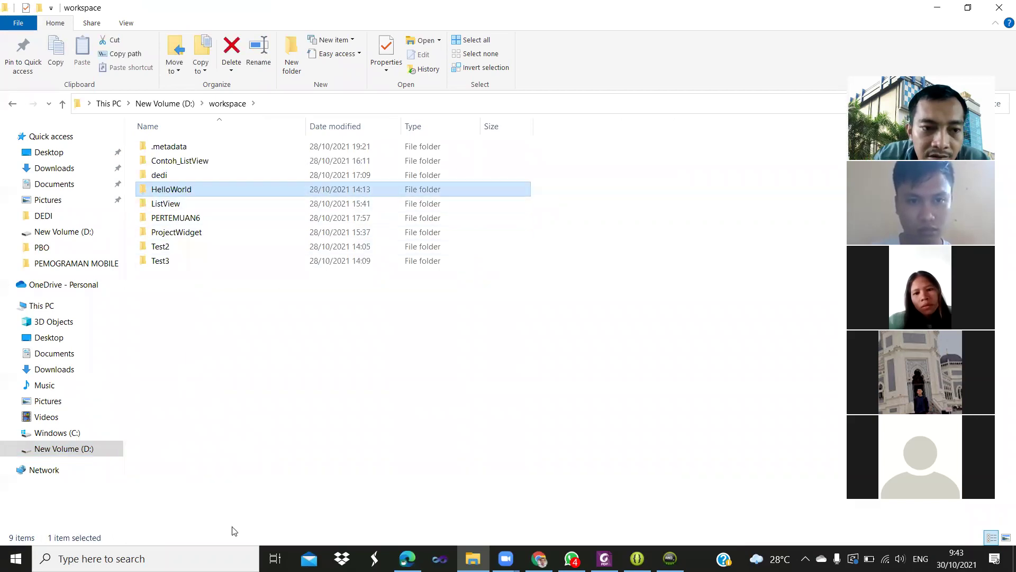
{"action": "key", "text": "Delete"}
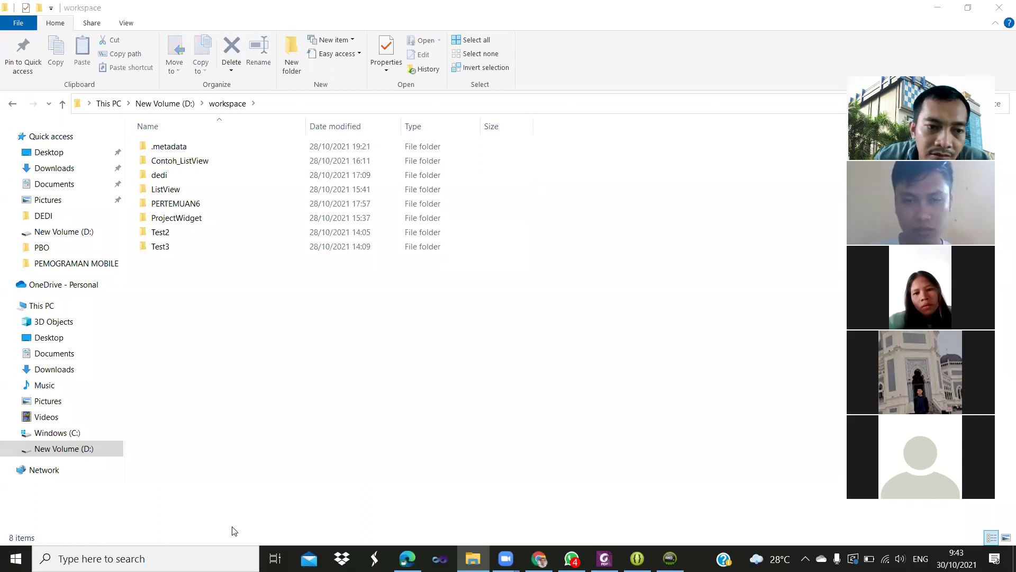
{"action": "left_click", "coordinate": [549, 329]}
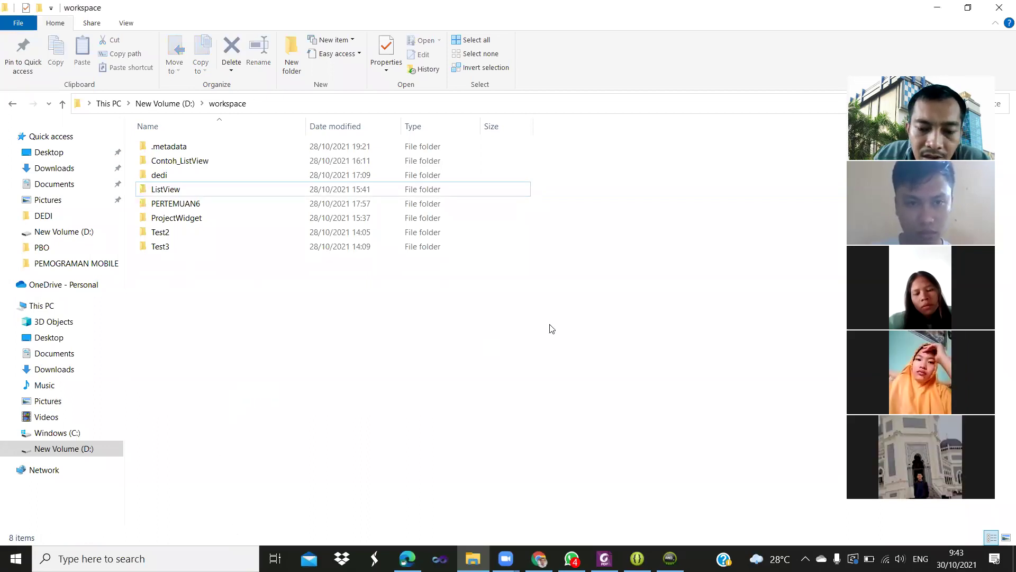
Switch back to ADT, continue to the launcher icon settings and keep the Image foreground with shape None.
{"action": "left_click", "coordinate": [637, 558]}
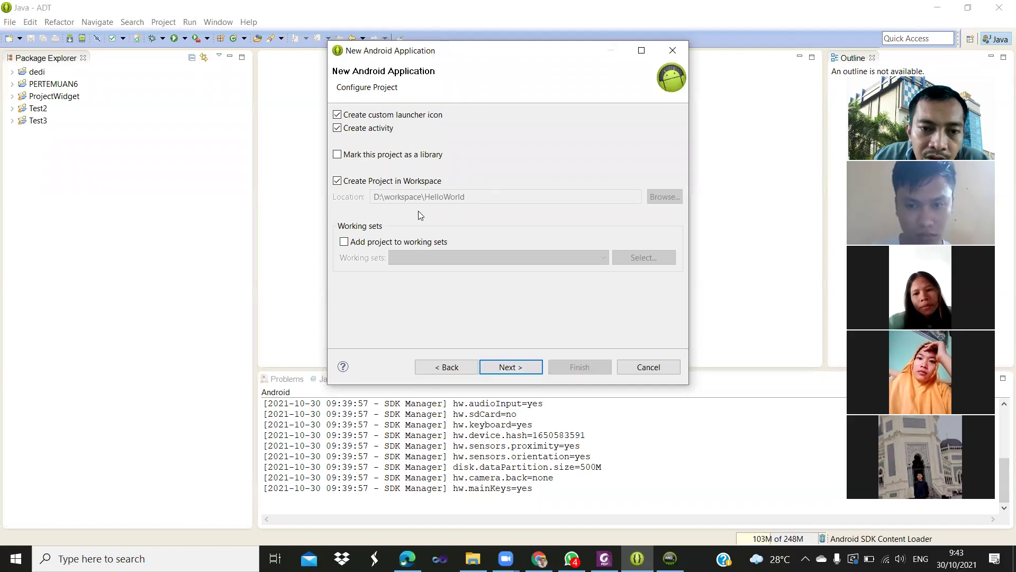
{"action": "left_click", "coordinate": [523, 368]}
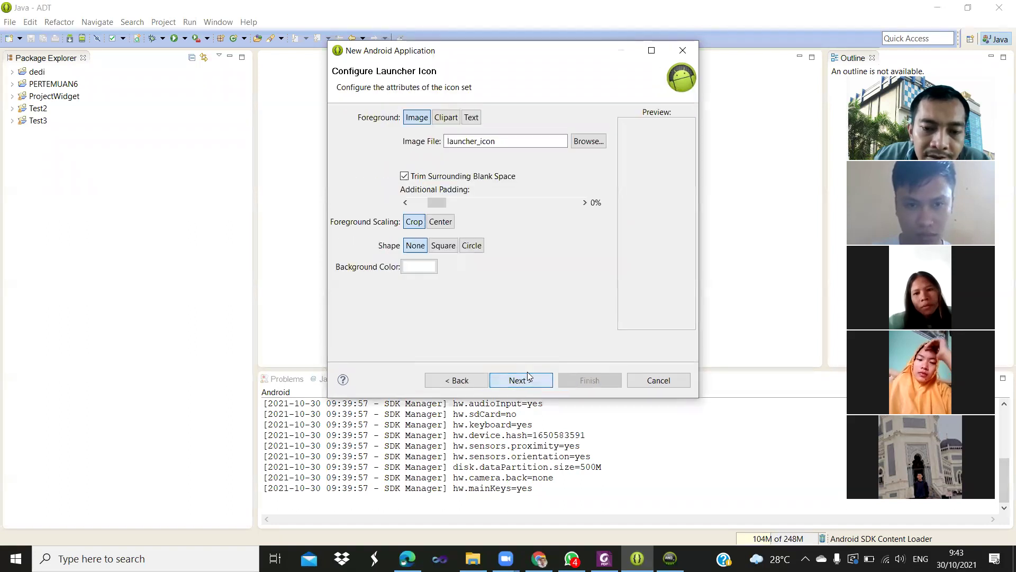
{"action": "left_click", "coordinate": [446, 118]}
{"action": "left_click", "coordinate": [412, 118]}
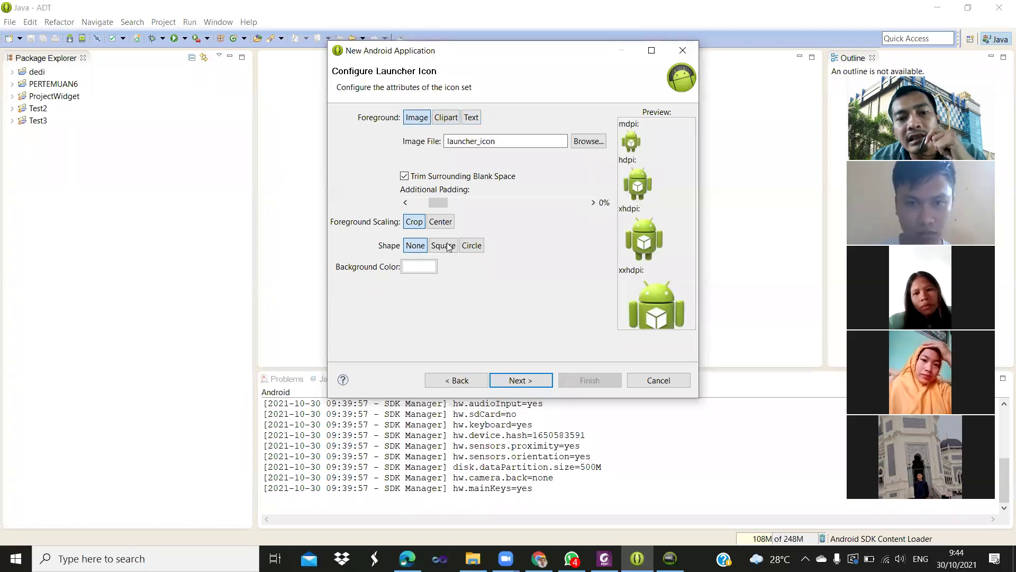
{"action": "left_click", "coordinate": [472, 245]}
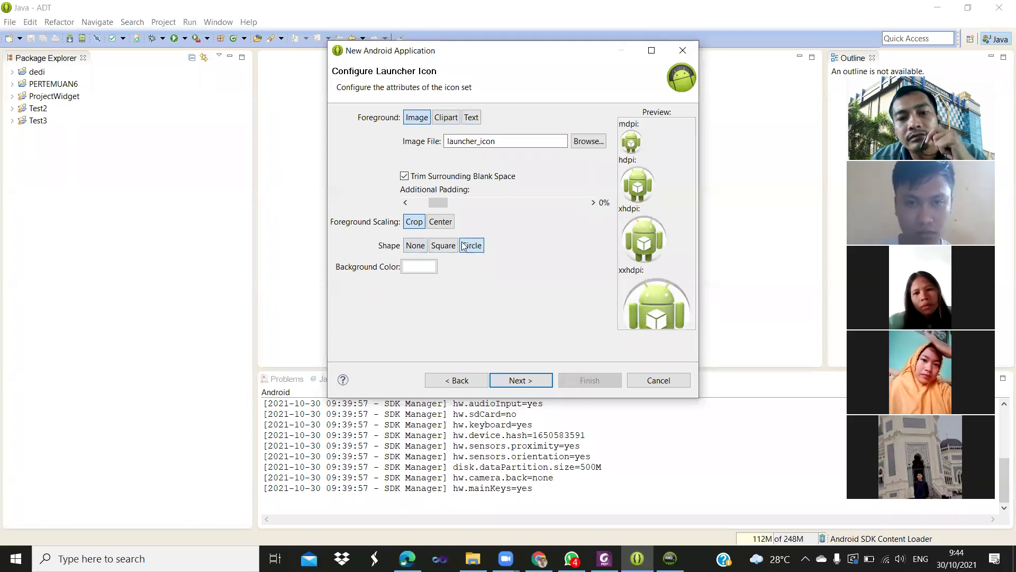
{"action": "left_click", "coordinate": [415, 245]}
Choose a Blank Activity with activity name MainActivity and layout name activity_main, and finish creating the HelloWorld project.
{"action": "left_click", "coordinate": [545, 380]}
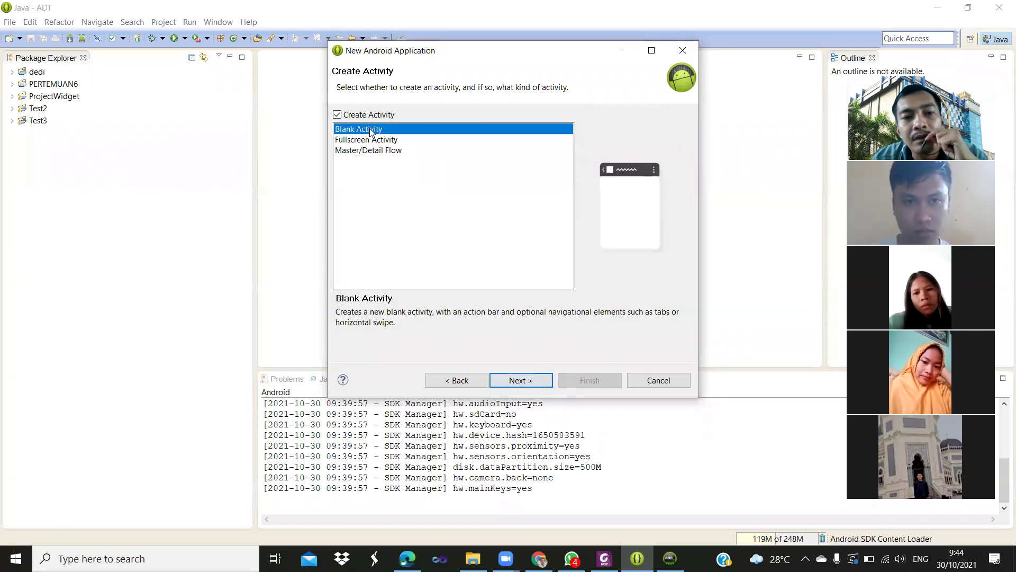
{"action": "left_click", "coordinate": [543, 387]}
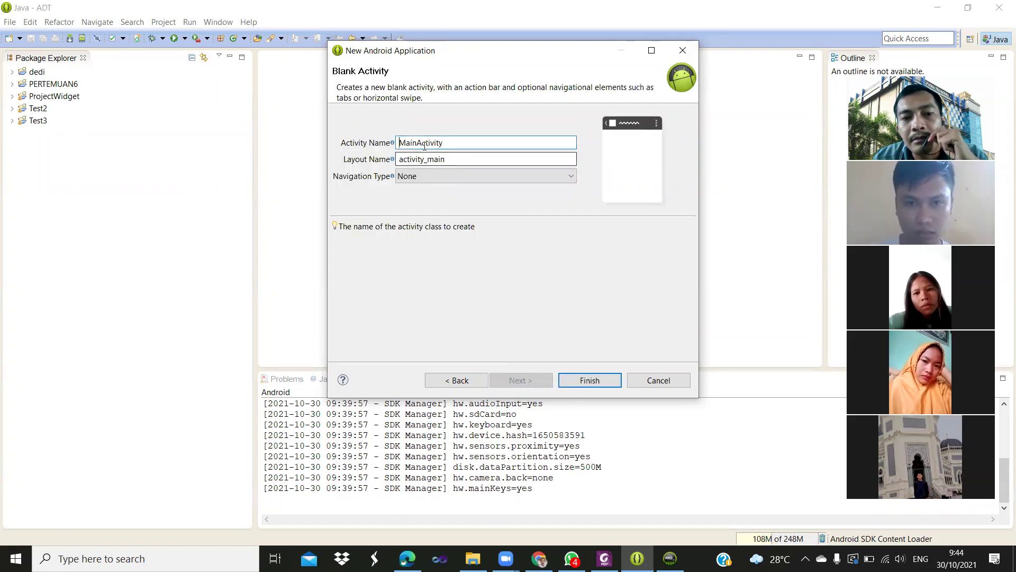
{"action": "left_click", "coordinate": [583, 380]}
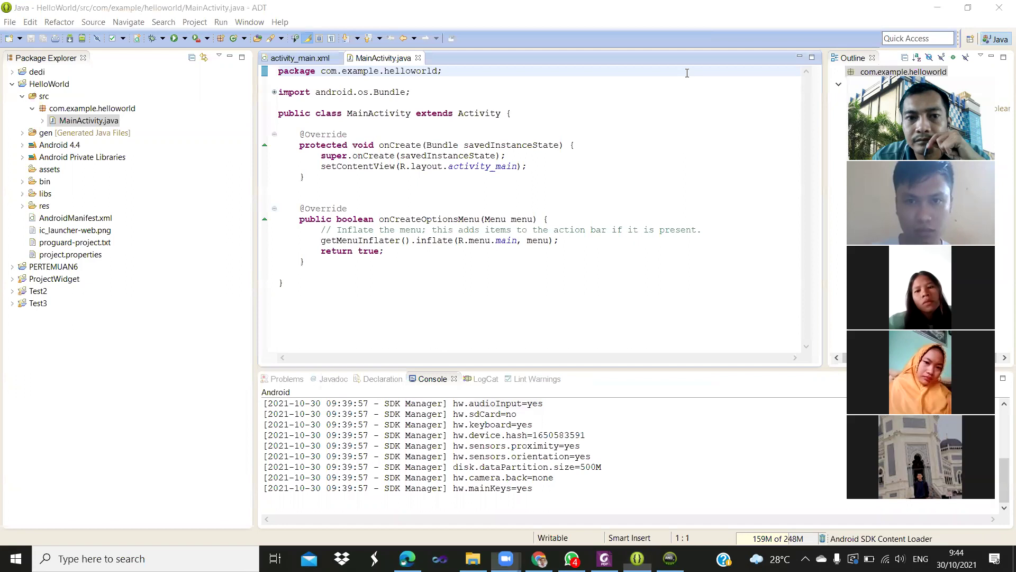
Point out the project's open editor files, then switch to File Explorer and check the new HelloWorld folder in D:\workspace.
{"action": "mouse_move", "coordinate": [267, 57]}
{"action": "left_mouse_down"}
{"action": "mouse_move", "coordinate": [337, 83]}
{"action": "mouse_move", "coordinate": [286, 37]}
{"action": "left_mouse_up"}
{"action": "mouse_move", "coordinate": [373, 45]}
{"action": "left_mouse_down"}
{"action": "mouse_move", "coordinate": [345, 71]}
{"action": "mouse_move", "coordinate": [433, 65]}
{"action": "left_mouse_up"}
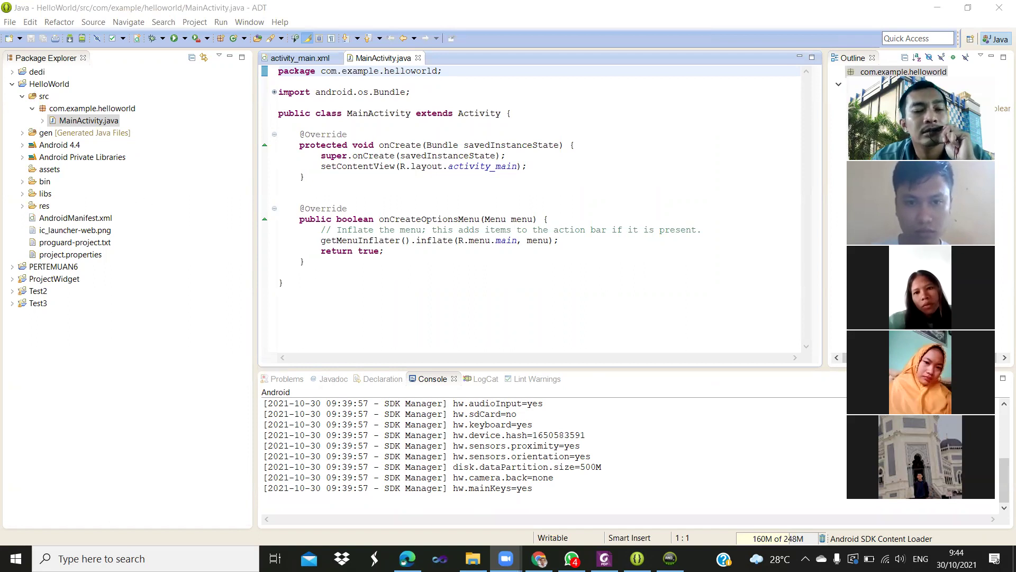
{"action": "left_click", "coordinate": [472, 559]}
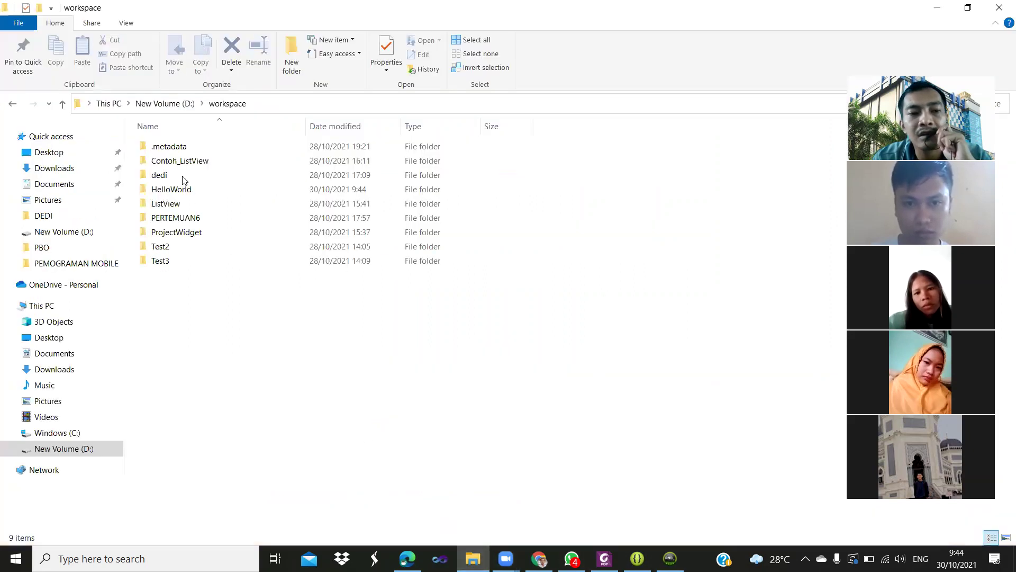
{"action": "left_click", "coordinate": [174, 193]}
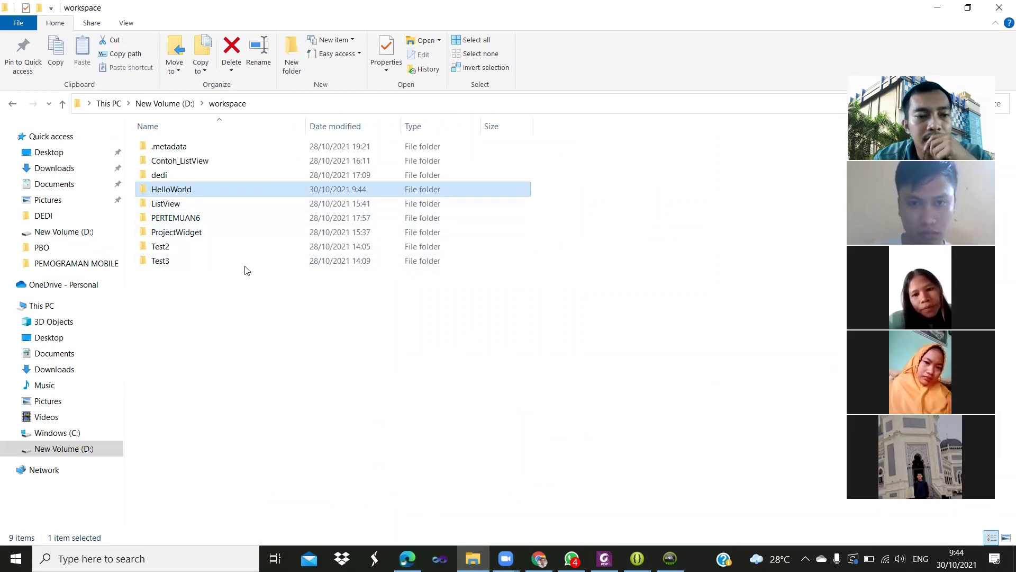
Switch back to ADT and view the code of activity_main.xml, followed by MainActivity.java.
{"action": "left_click", "coordinate": [637, 558]}
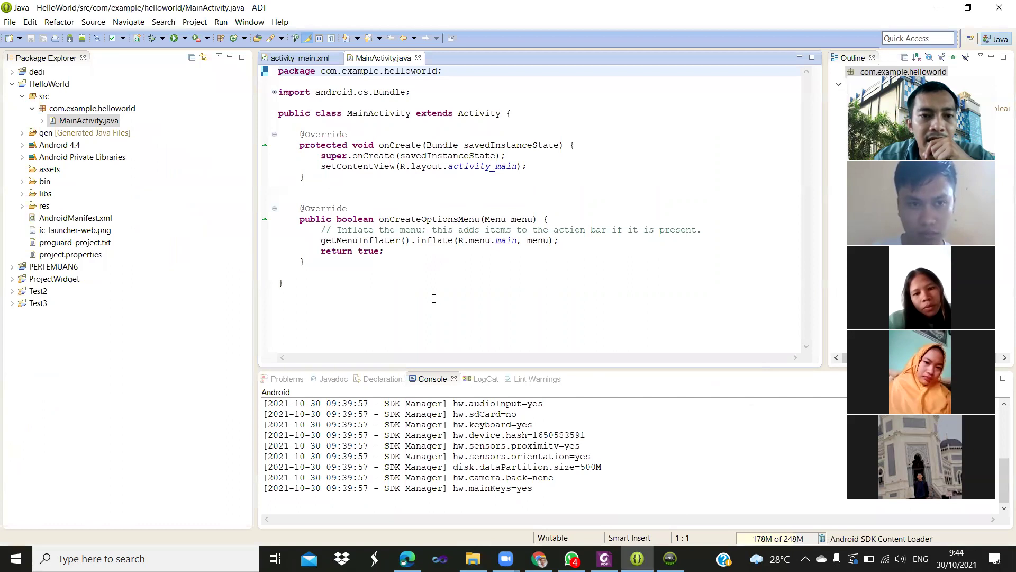
{"action": "left_click", "coordinate": [313, 57]}
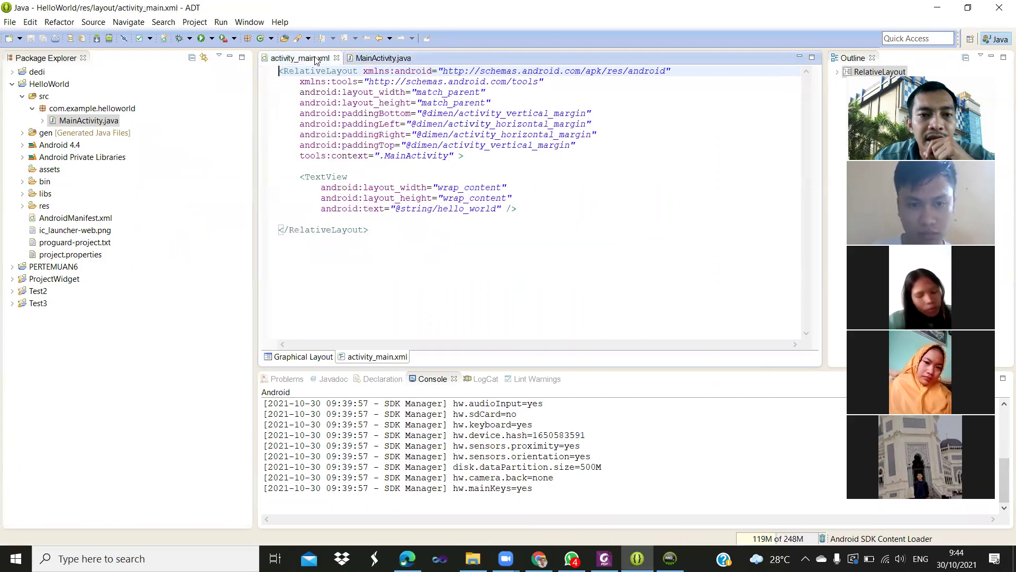
{"action": "left_click", "coordinate": [381, 58]}
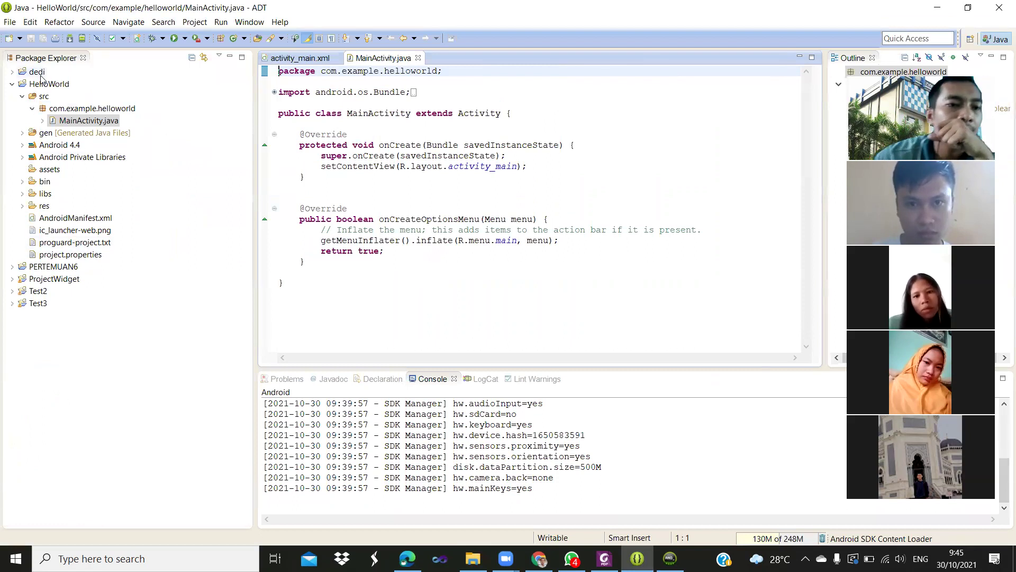
Collapse src, expand the HelloWorld project's res and layout folders, and mark res, layout and activity_main.xml in red.
{"action": "left_click", "coordinate": [12, 84]}
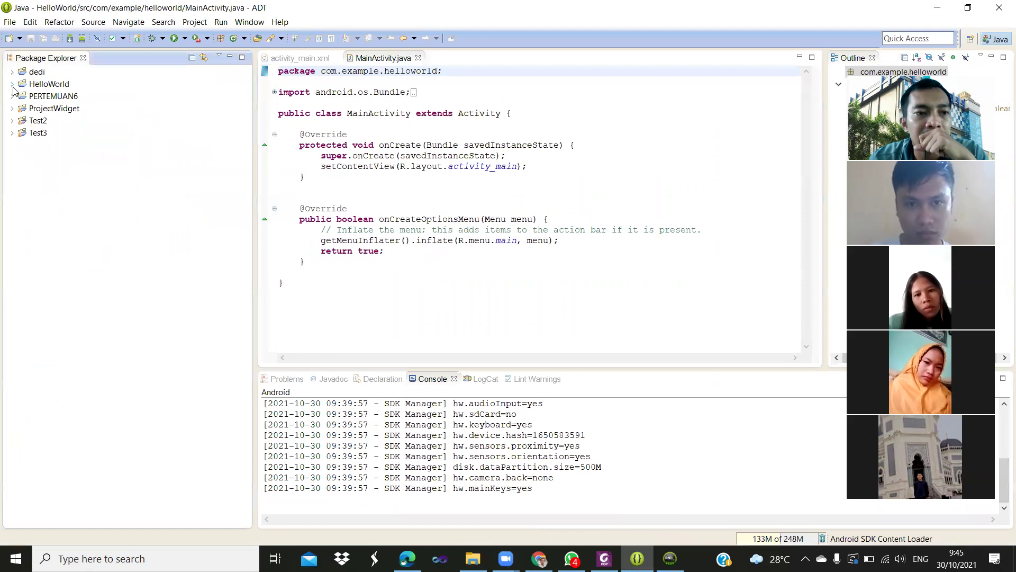
{"action": "left_click", "coordinate": [12, 84]}
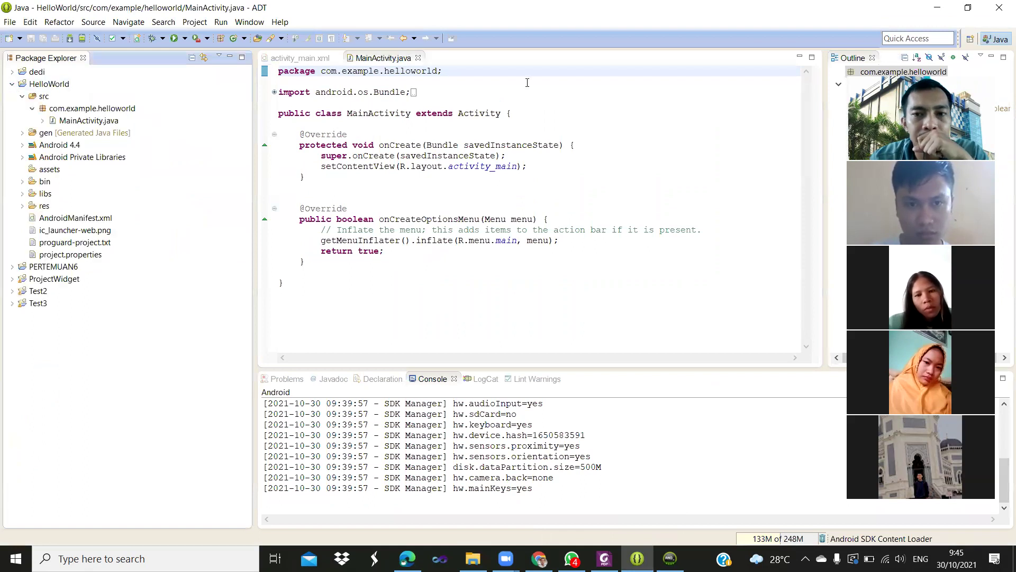
{"action": "mouse_move", "coordinate": [83, 75]}
{"action": "left_mouse_down"}
{"action": "mouse_move", "coordinate": [13, 78]}
{"action": "mouse_move", "coordinate": [43, 93]}
{"action": "mouse_move", "coordinate": [93, 86]}
{"action": "mouse_move", "coordinate": [69, 73]}
{"action": "left_mouse_up"}
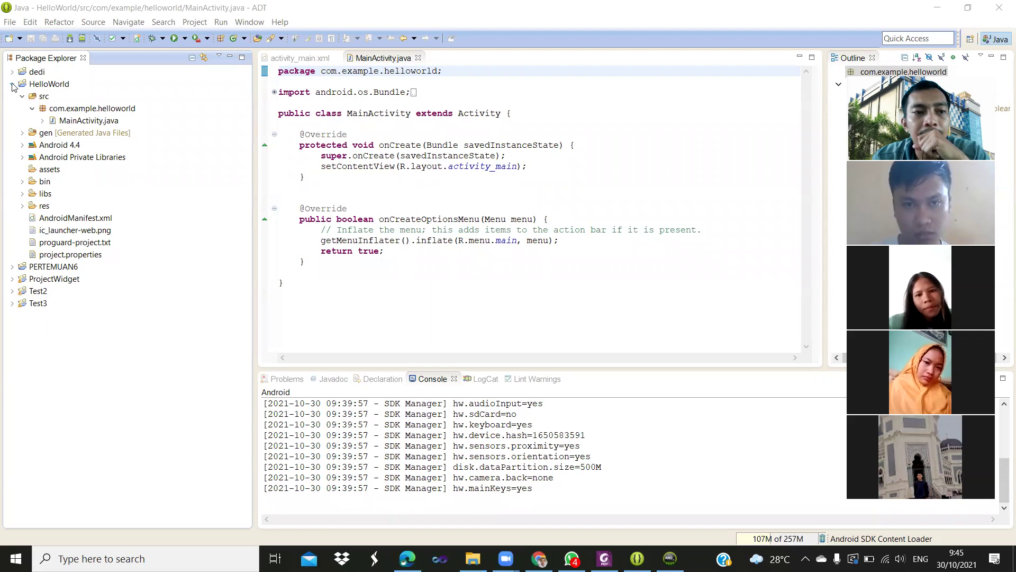
{"action": "left_click", "coordinate": [22, 96]}
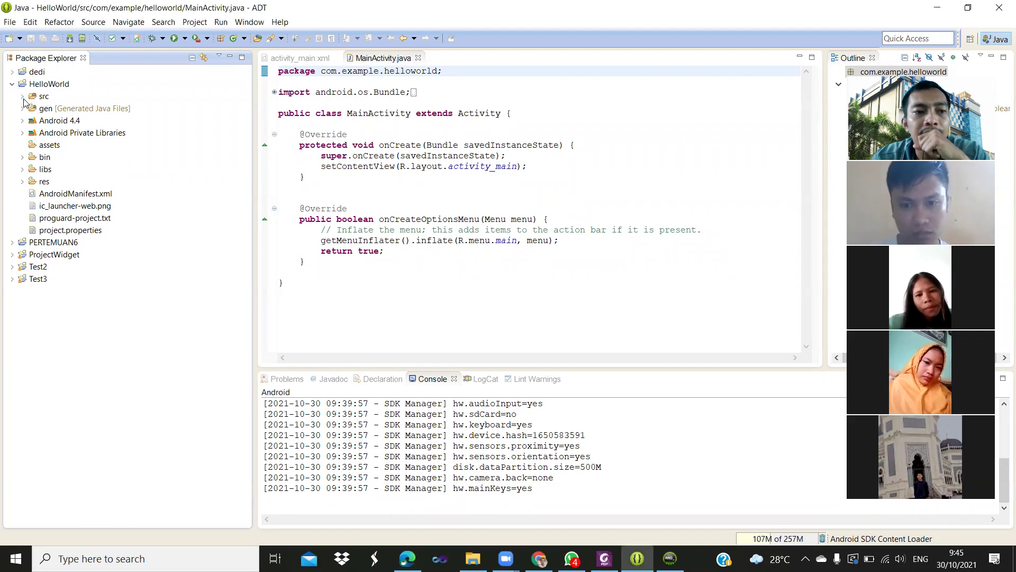
{"action": "left_click", "coordinate": [26, 181]}
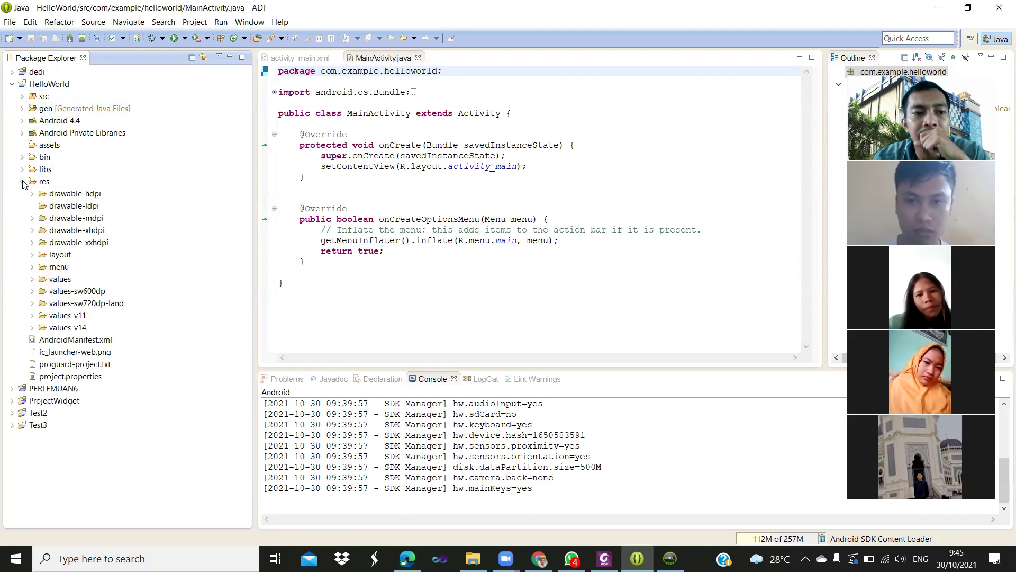
{"action": "double_click", "coordinate": [40, 258]}
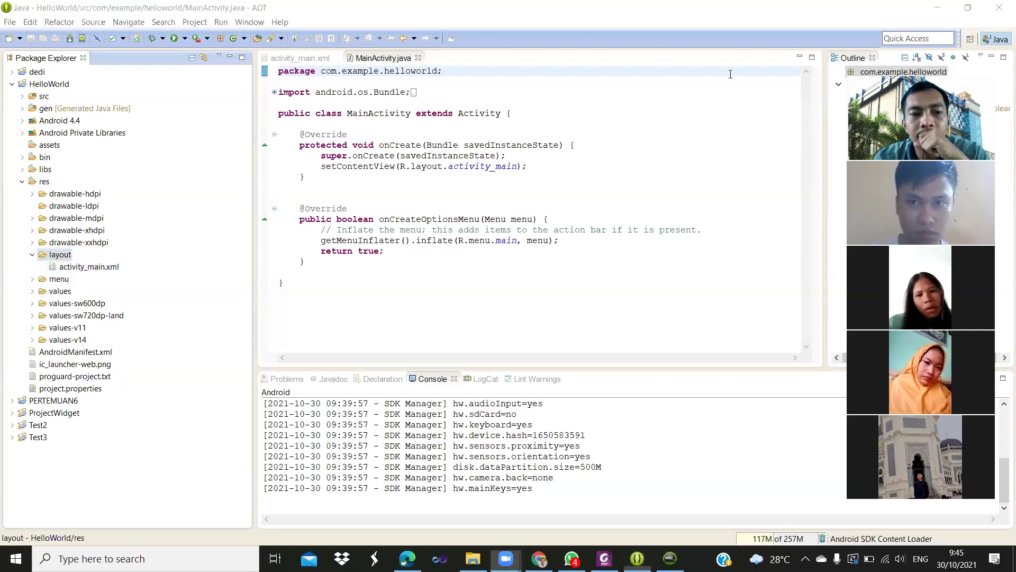
{"action": "mouse_move", "coordinate": [29, 170]}
{"action": "left_mouse_down"}
{"action": "mouse_move", "coordinate": [57, 192]}
{"action": "mouse_move", "coordinate": [18, 171]}
{"action": "left_mouse_up"}
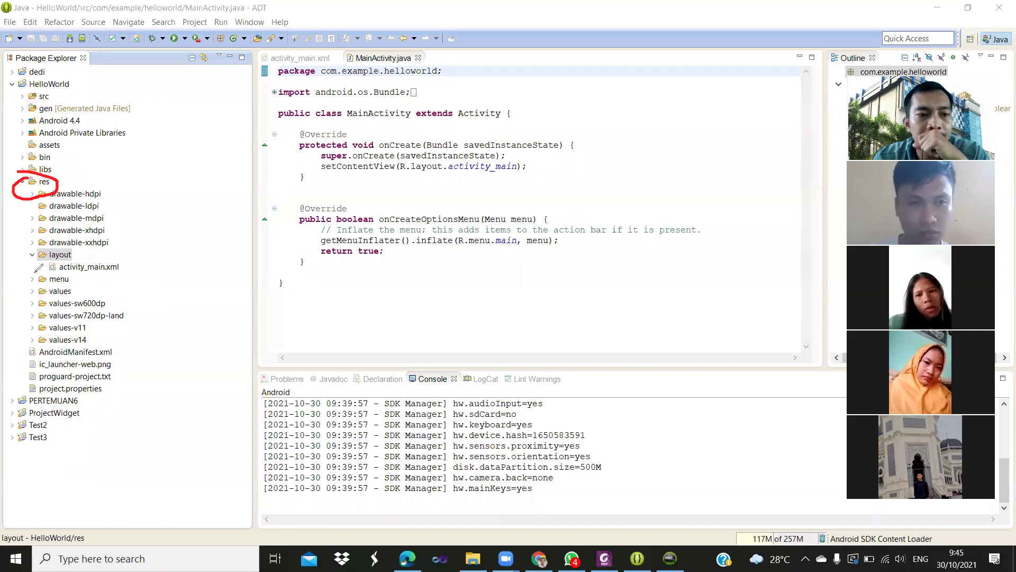
{"action": "mouse_move", "coordinate": [37, 246]}
{"action": "left_mouse_down"}
{"action": "mouse_move", "coordinate": [53, 260]}
{"action": "mouse_move", "coordinate": [73, 241]}
{"action": "mouse_move", "coordinate": [32, 245]}
{"action": "mouse_move", "coordinate": [100, 275]}
{"action": "mouse_move", "coordinate": [132, 275]}
{"action": "left_mouse_up"}
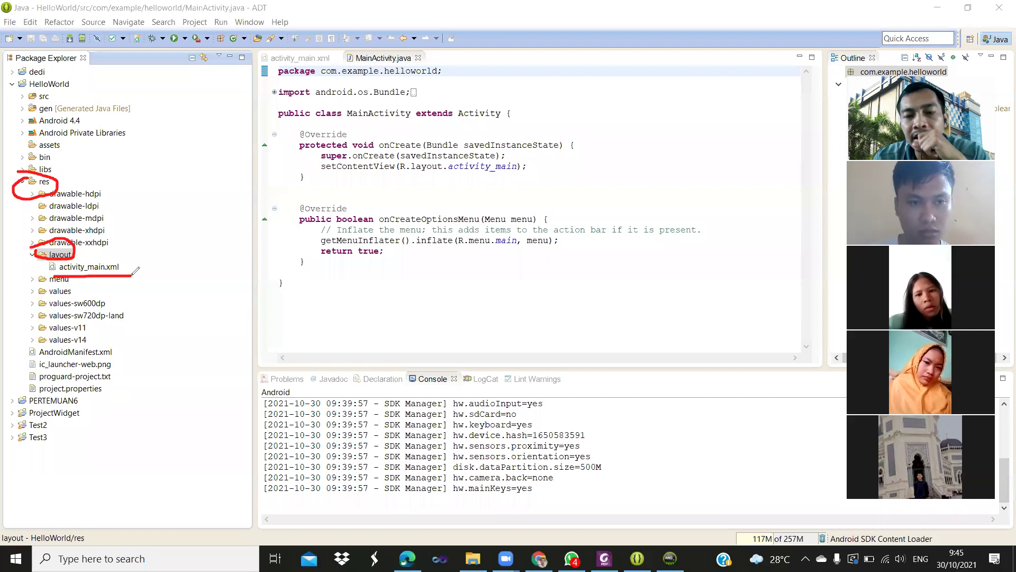